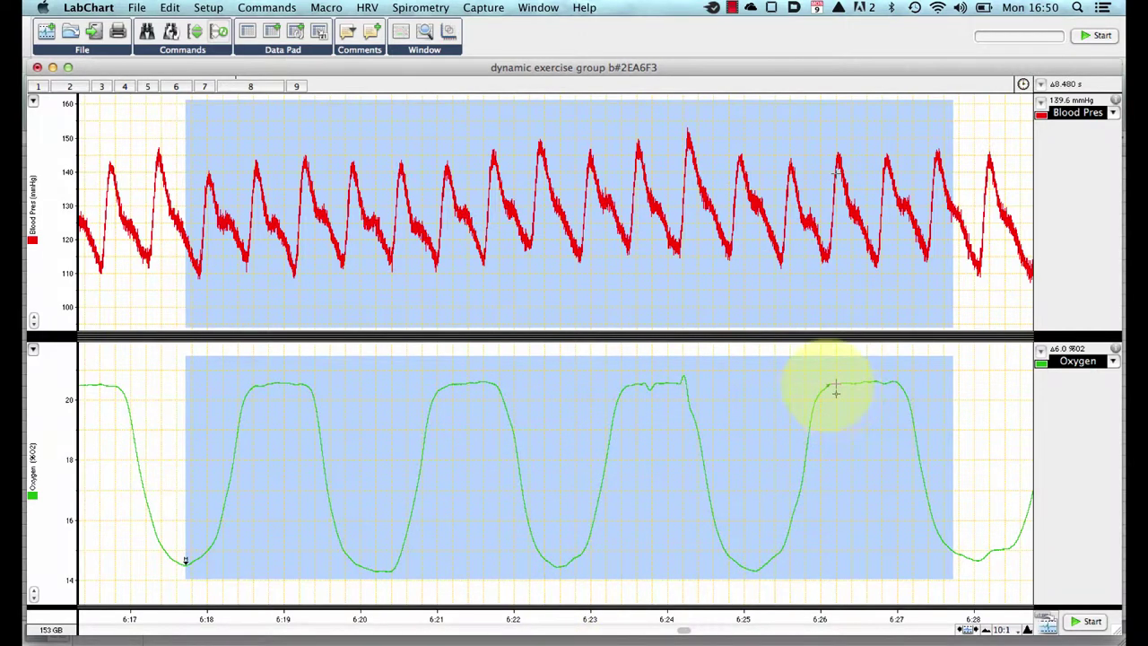
left_click(427, 35)
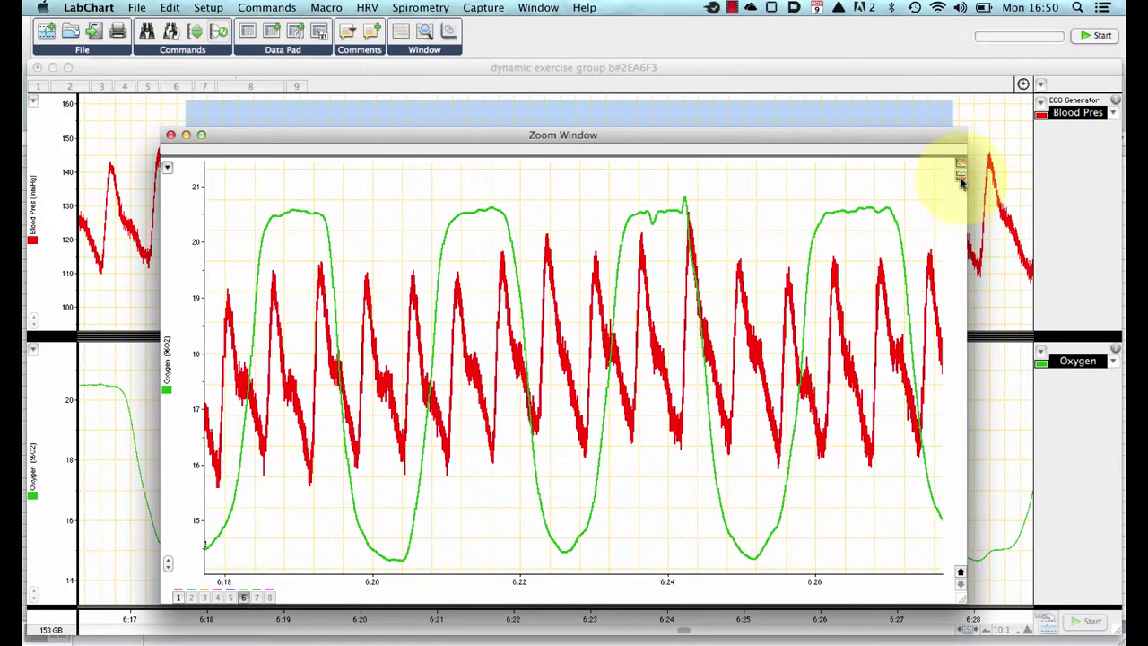
left_click(960, 176)
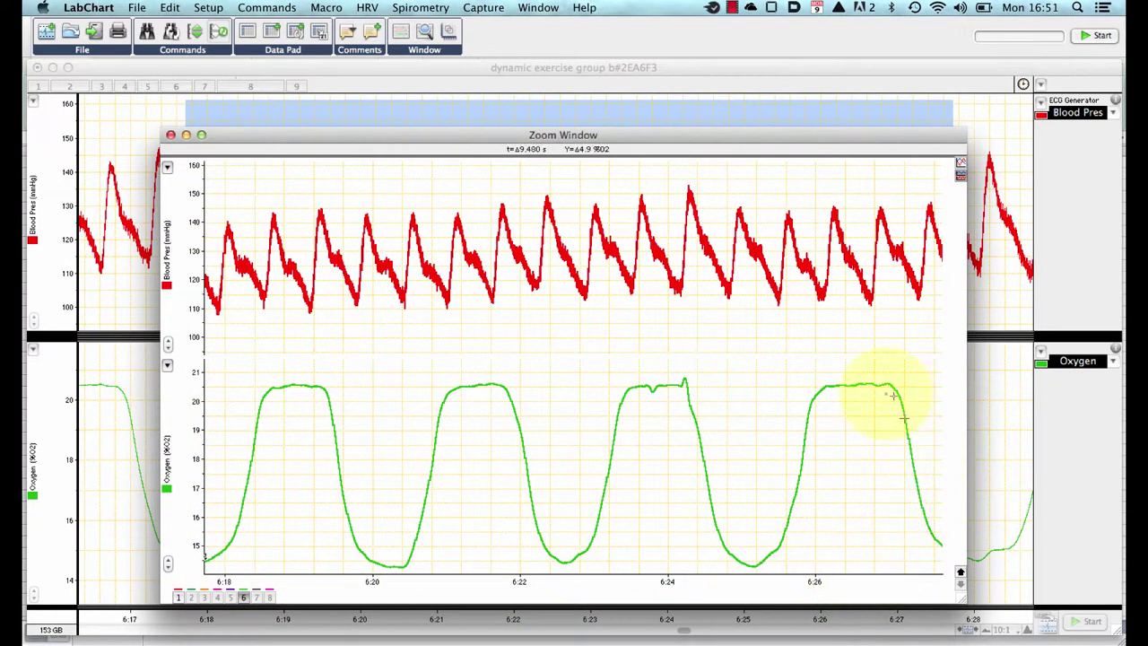
left_click(168, 136)
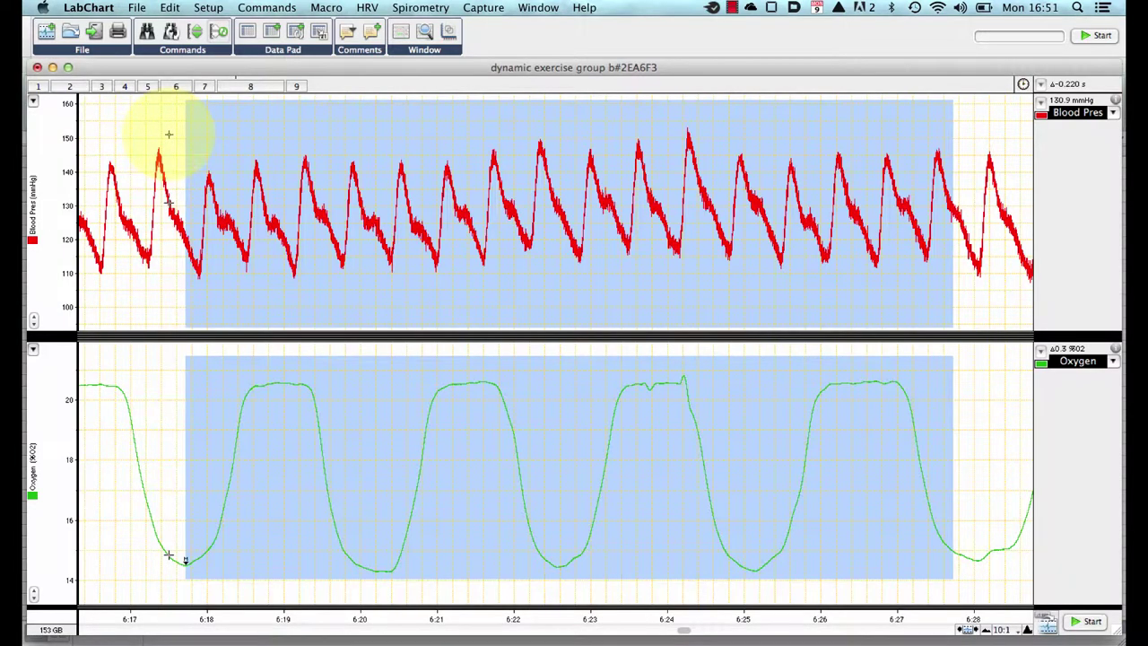
Step: Save the selected LabChart data as chart-data text named 'selection 2' on the Desktop
left_click(486, 65)
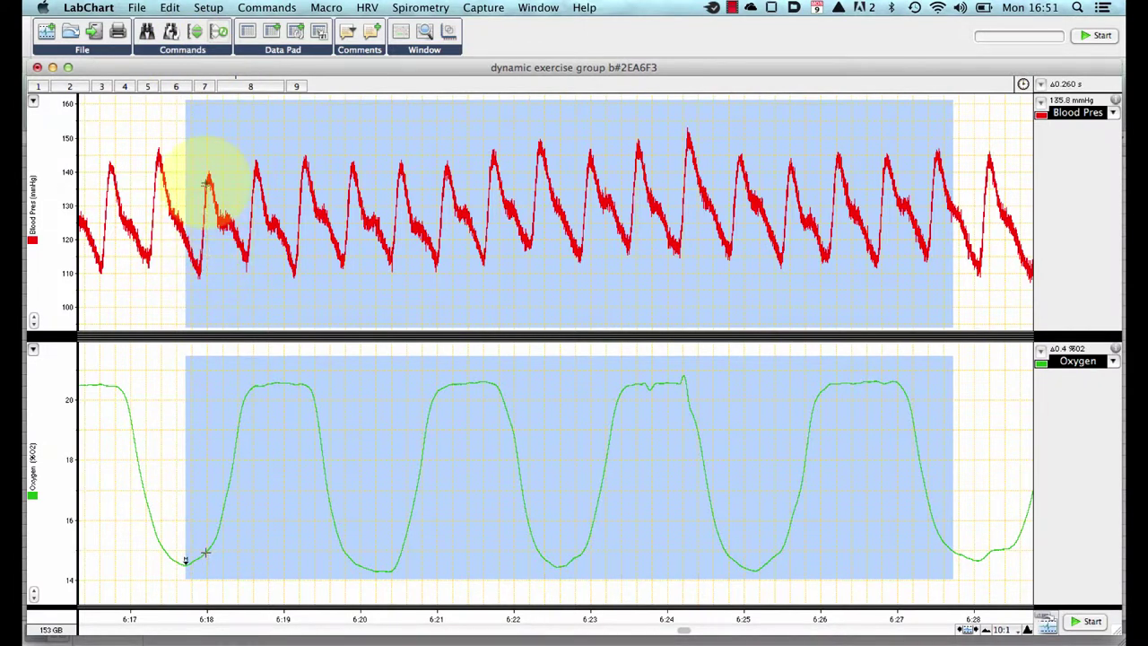
left_click(139, 8)
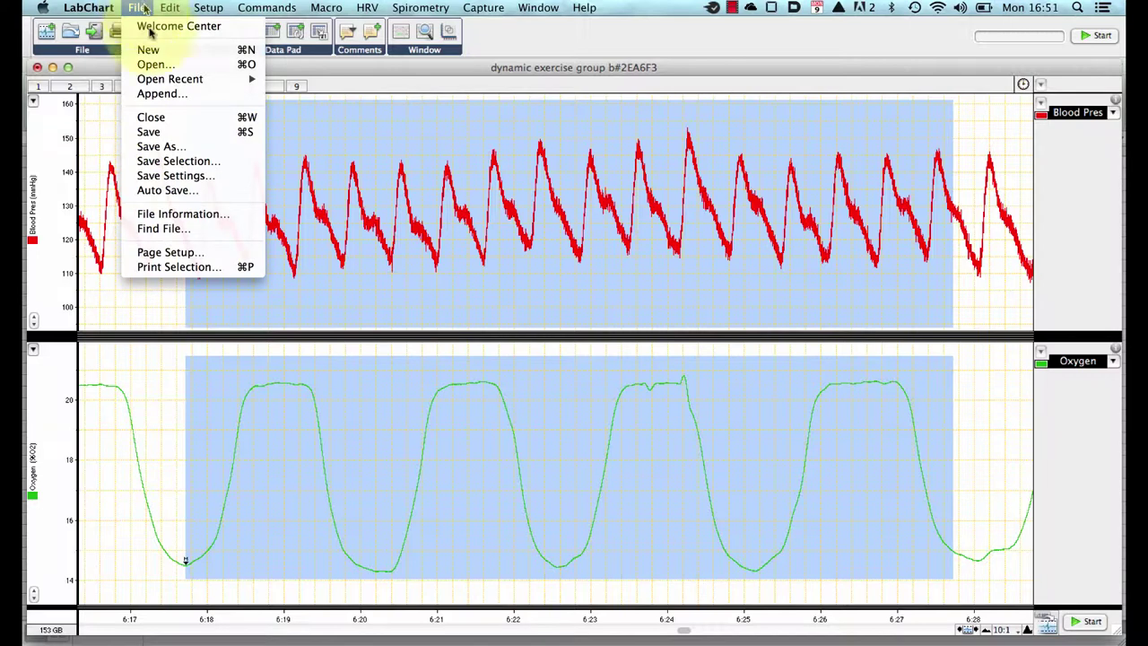
left_click(192, 161)
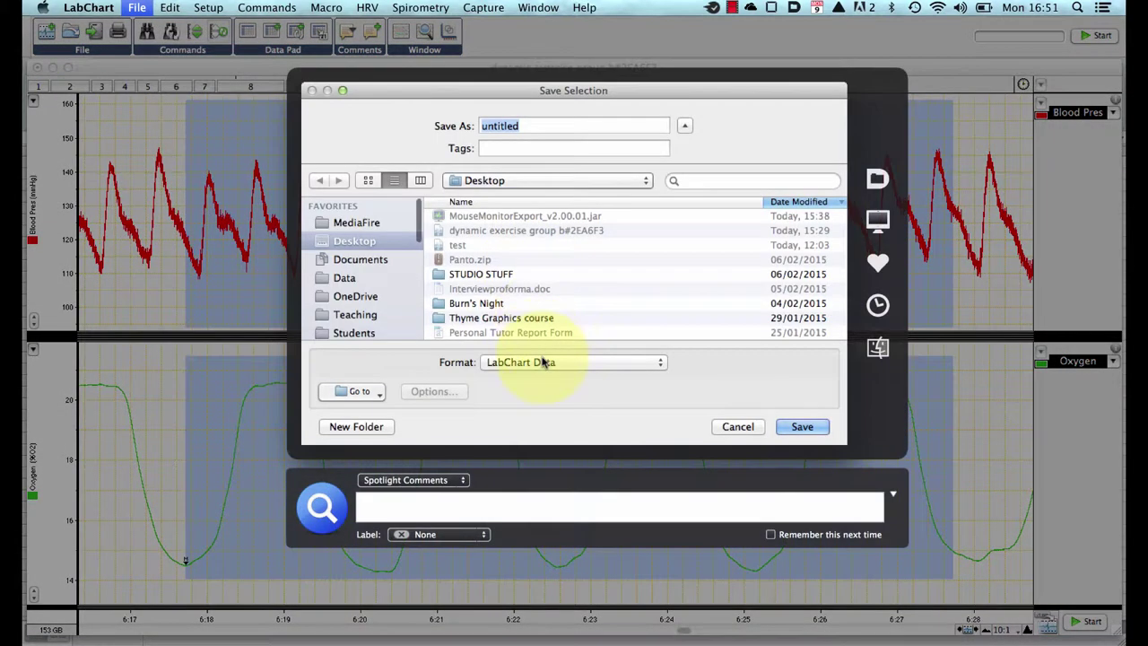
left_click(544, 360)
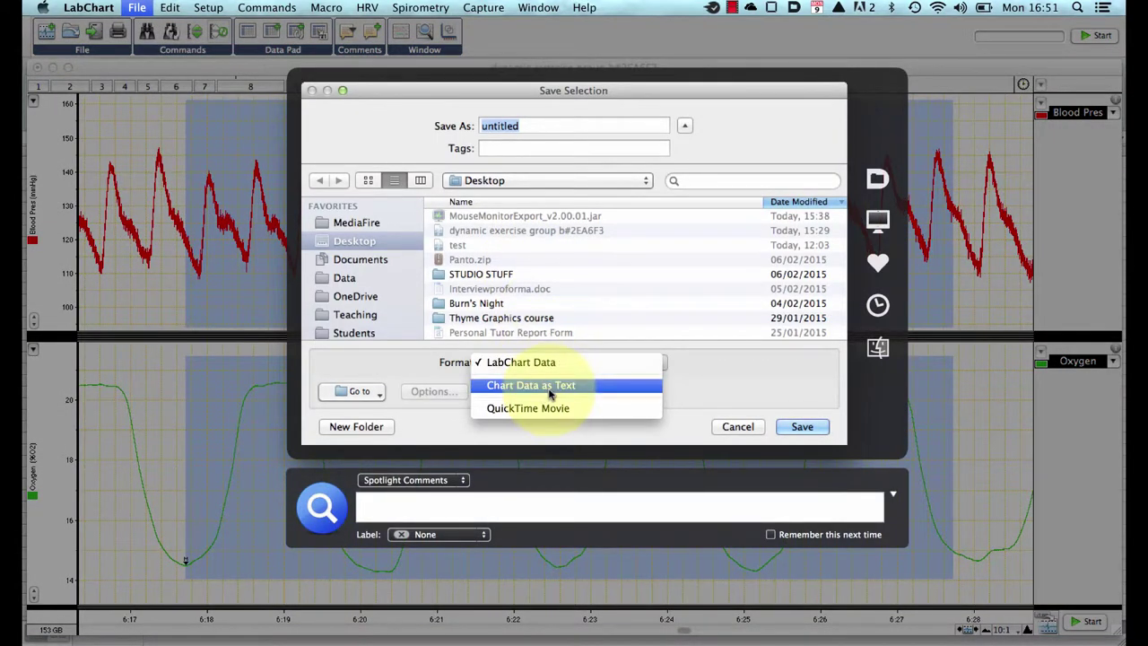
left_click(550, 391)
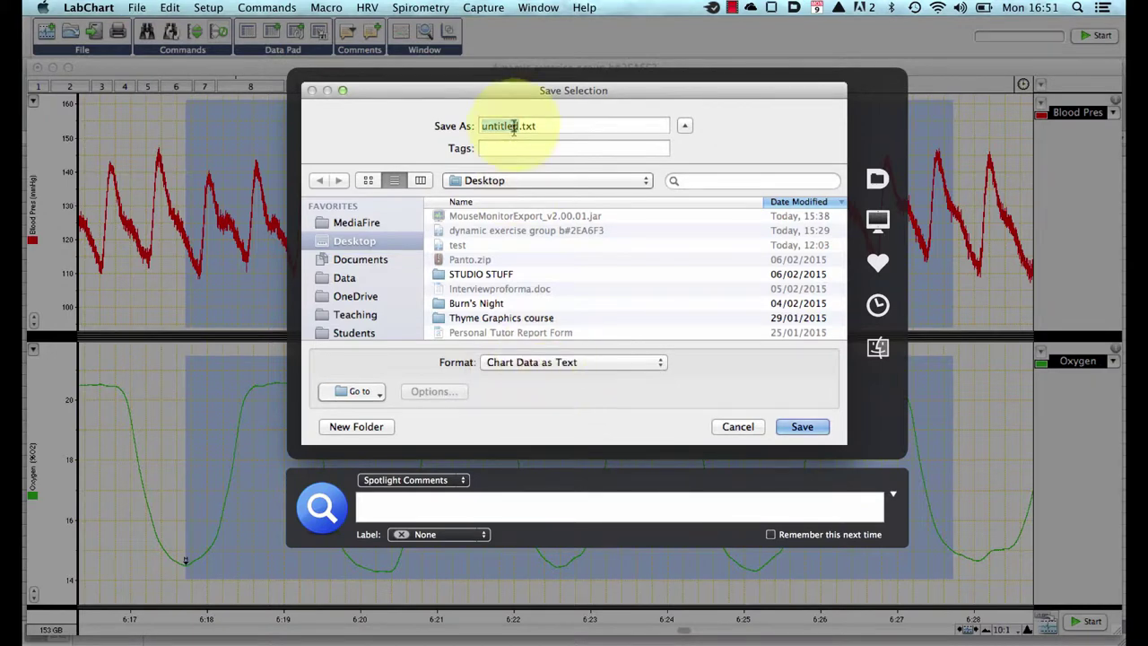
type("selection 2")
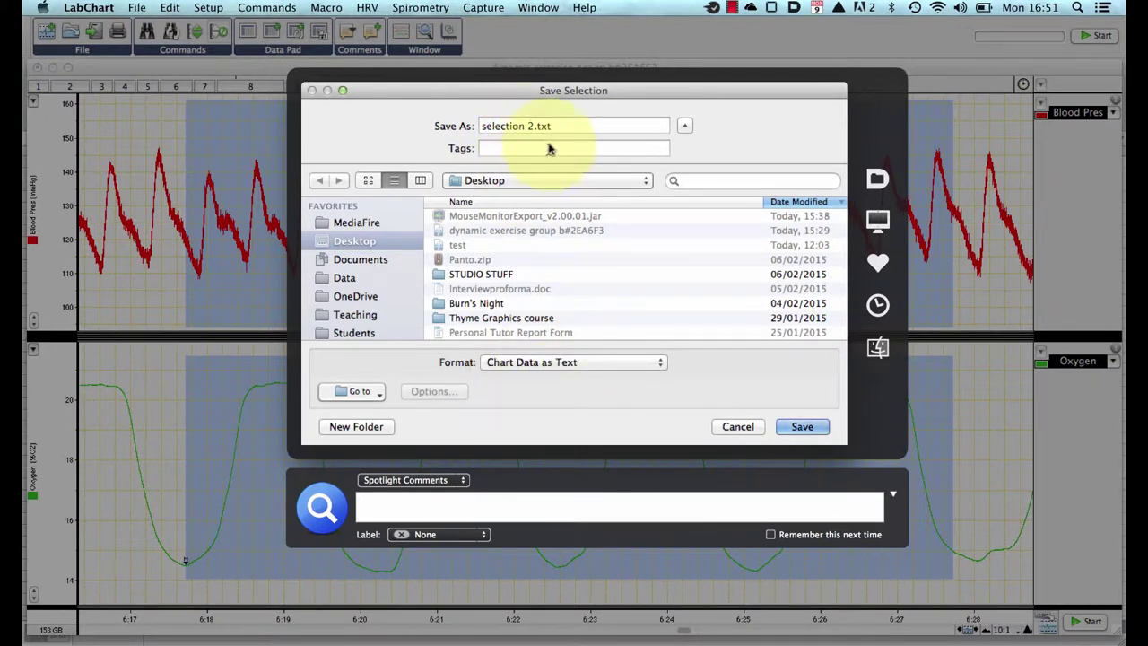
left_click(806, 427)
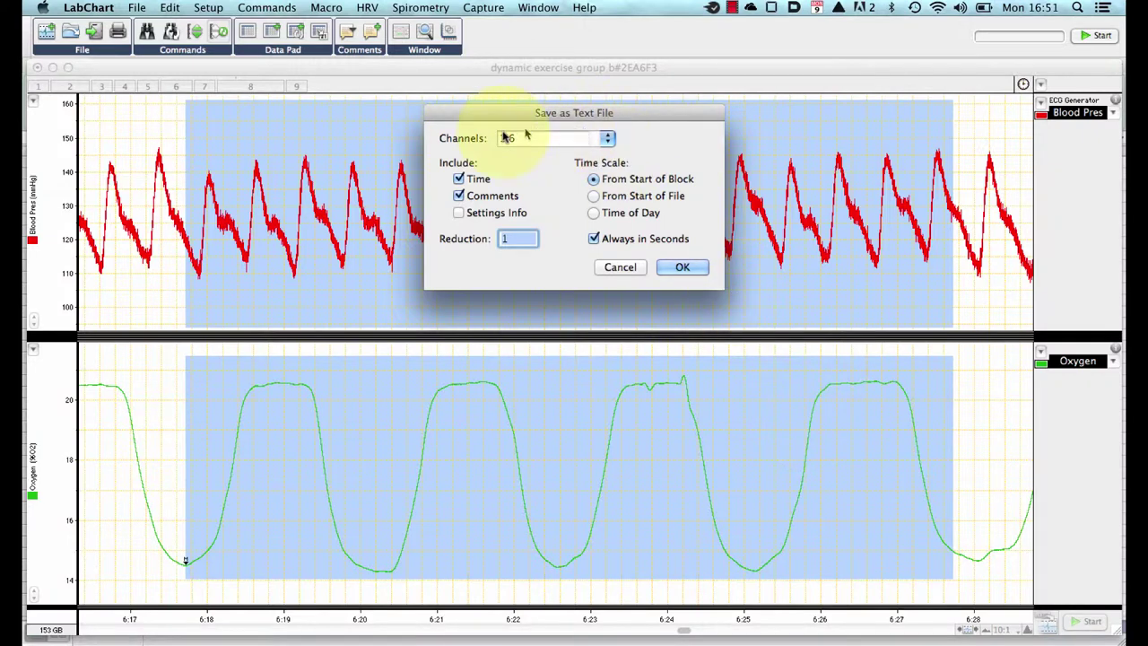
Step: Export channels 1,6 with time, comments unchecked and data reduction 1
left_click(607, 139)
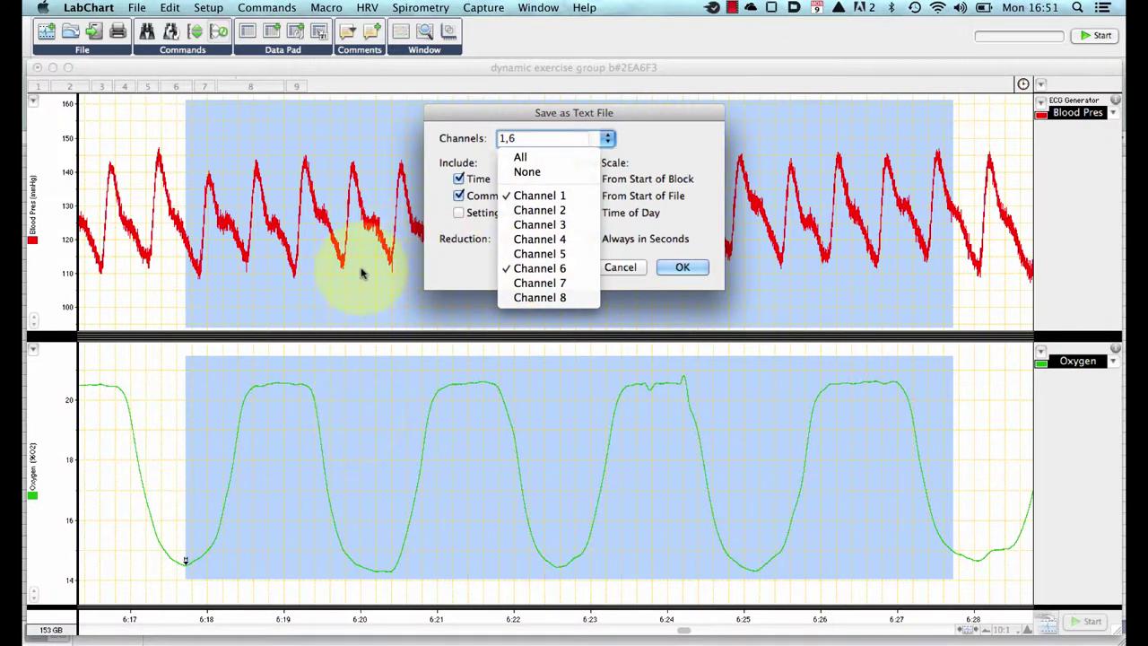
left_click(593, 118)
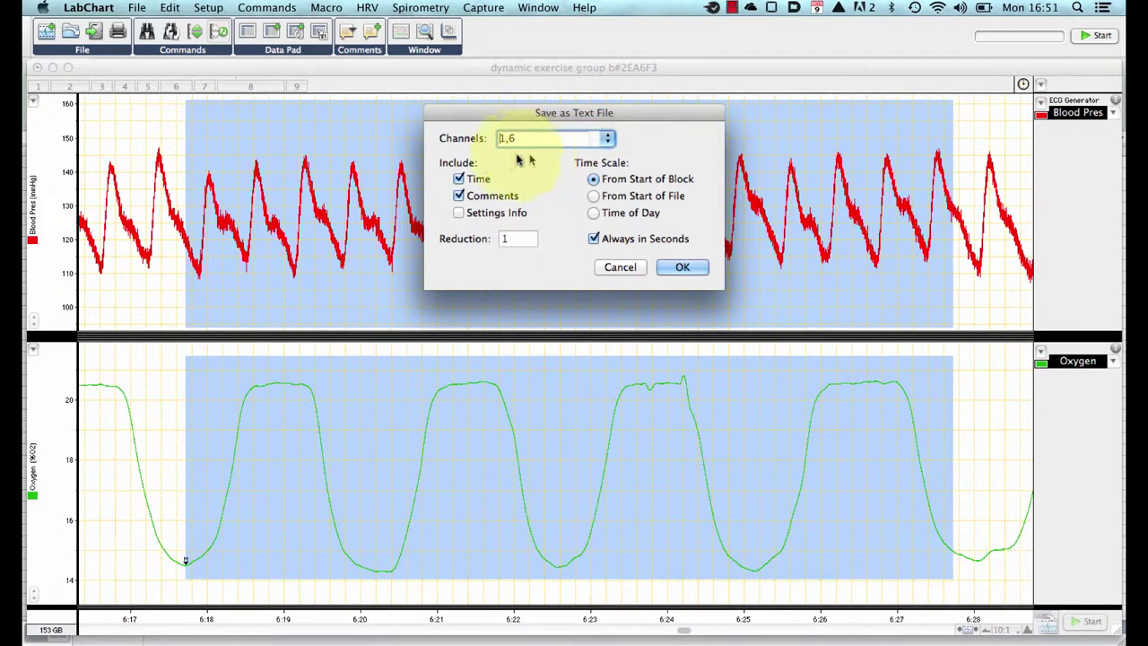
left_click(458, 196)
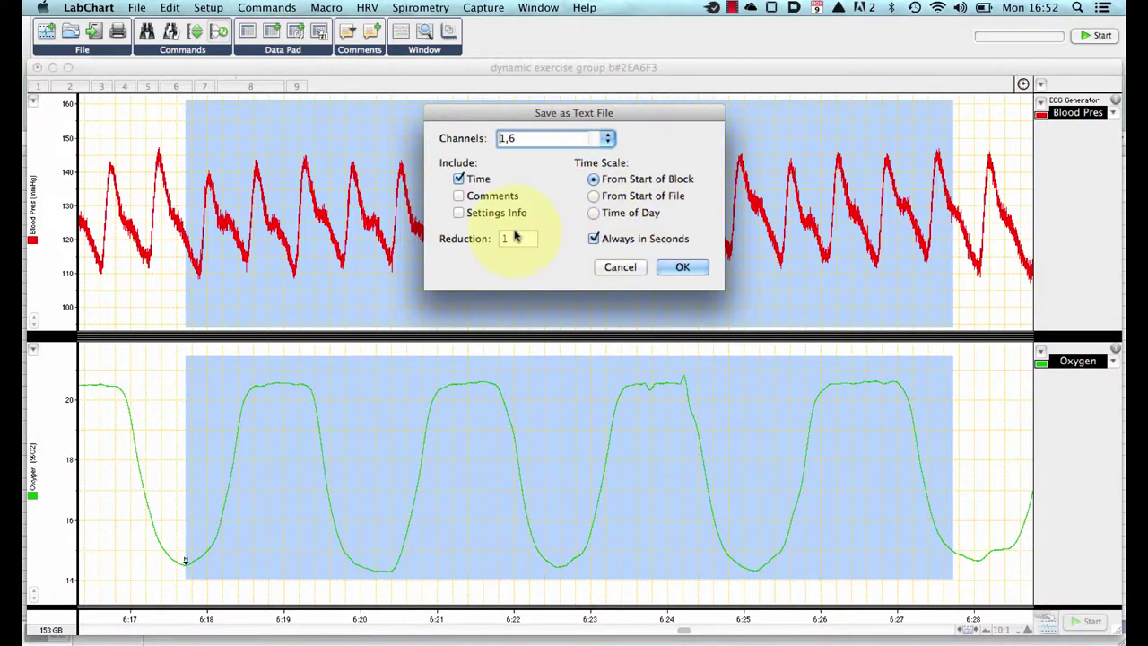
left_click(517, 238)
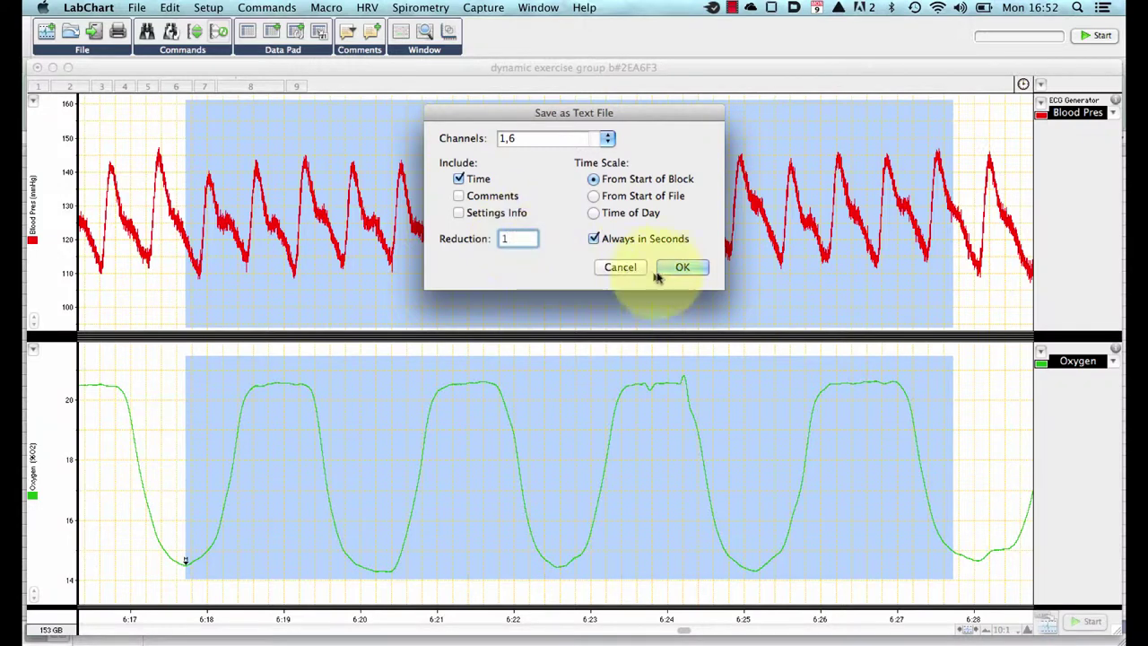
left_click(682, 267)
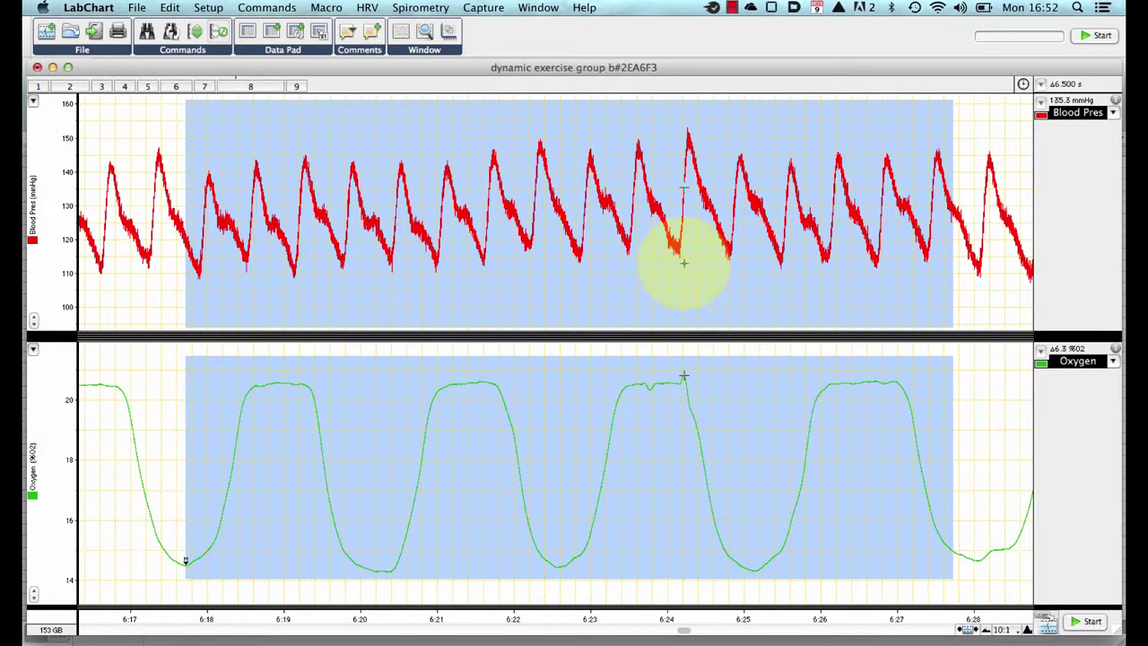
Step: Switch to Excel and import the text file selection 2.txt through File > Import
key("super+Tab")
key("super+Tab")
key("super+Tab")
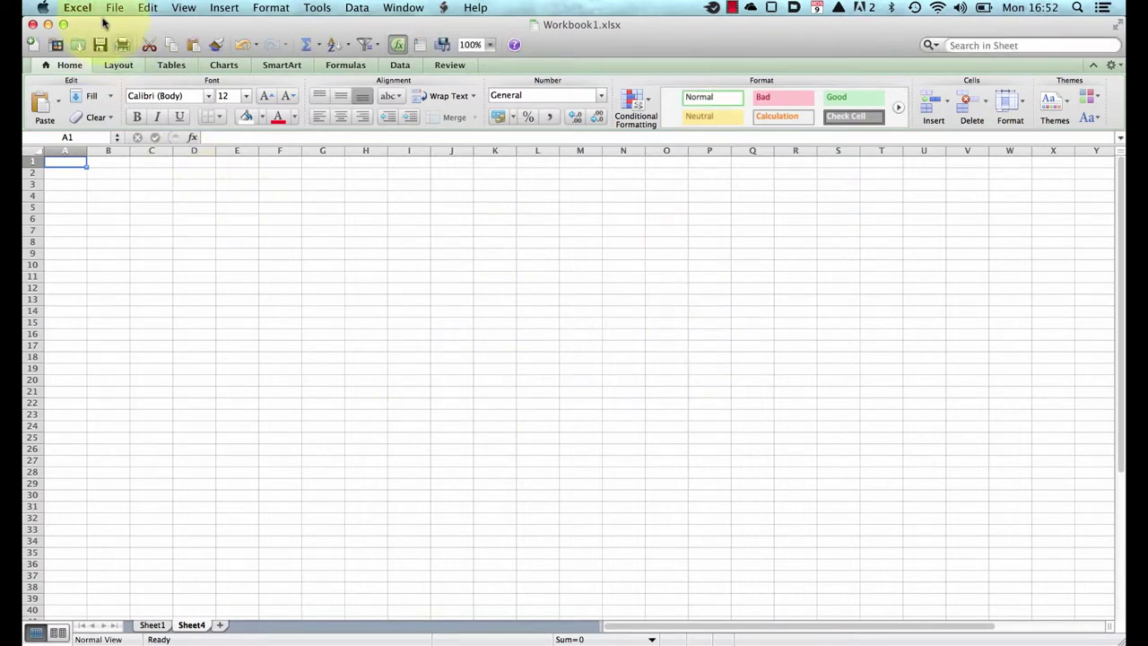
left_click(114, 9)
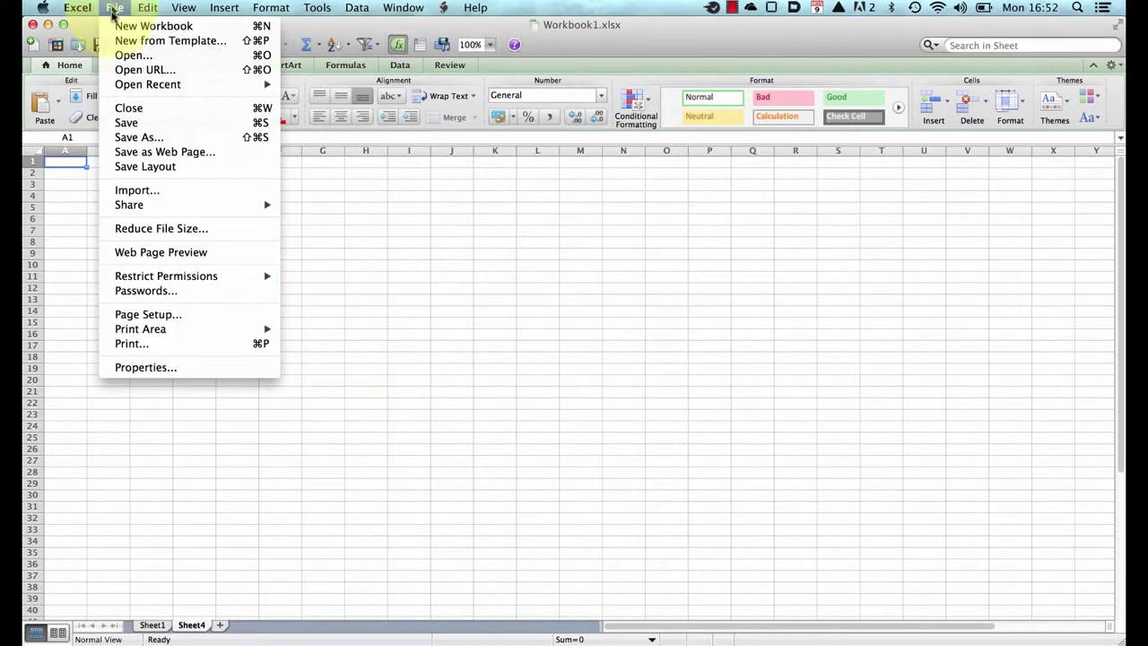
left_click(159, 193)
left_click(429, 427)
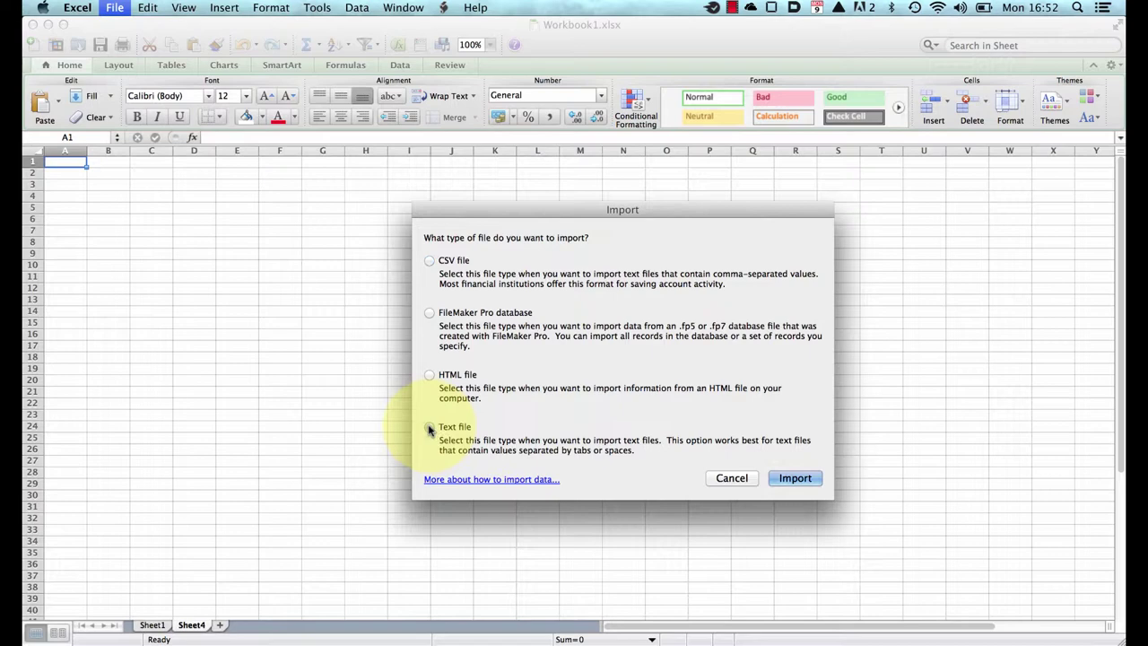
left_click(794, 478)
type("sel")
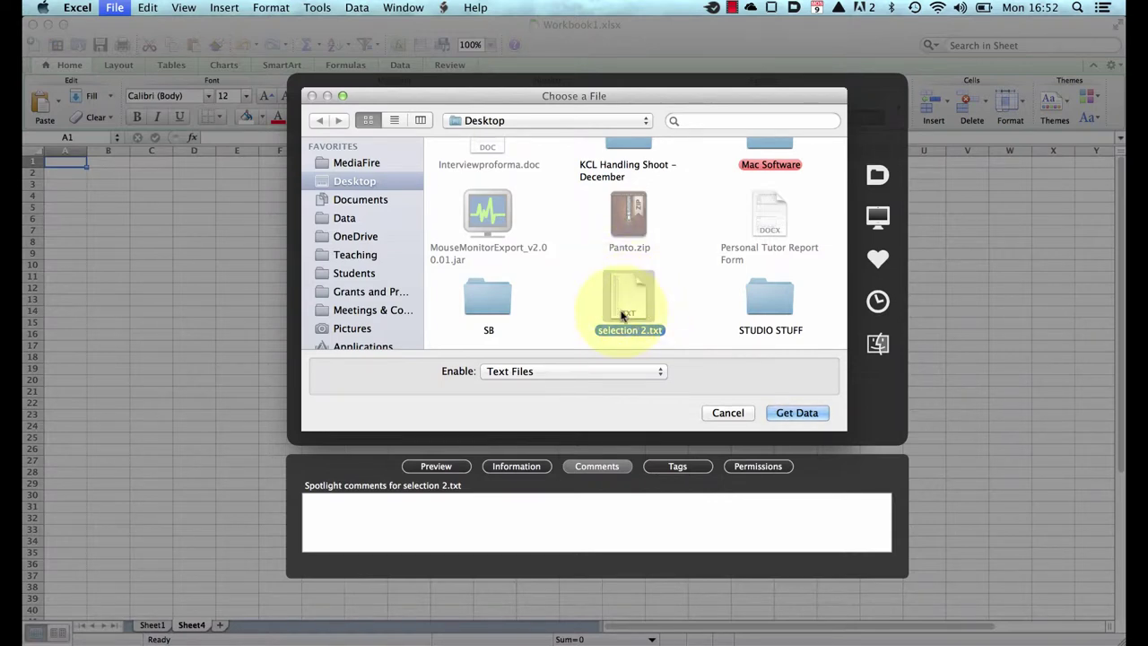
left_click(787, 414)
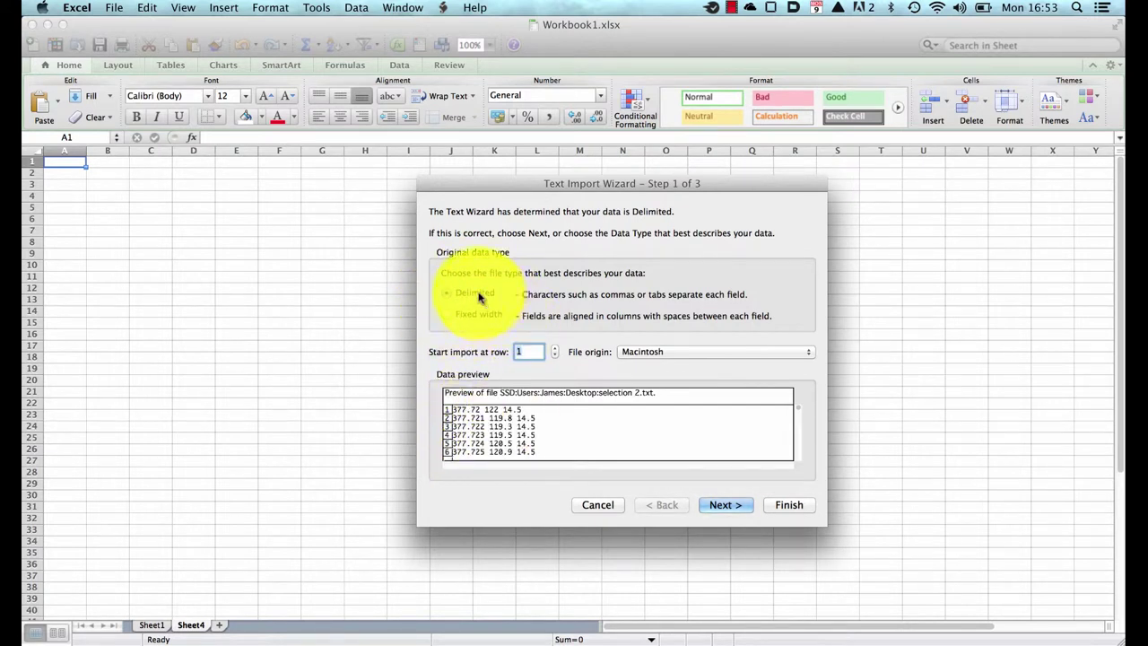
Step: Finish the Text Import Wizard with Delimited, Tab delimiter and General column format
left_click(723, 505)
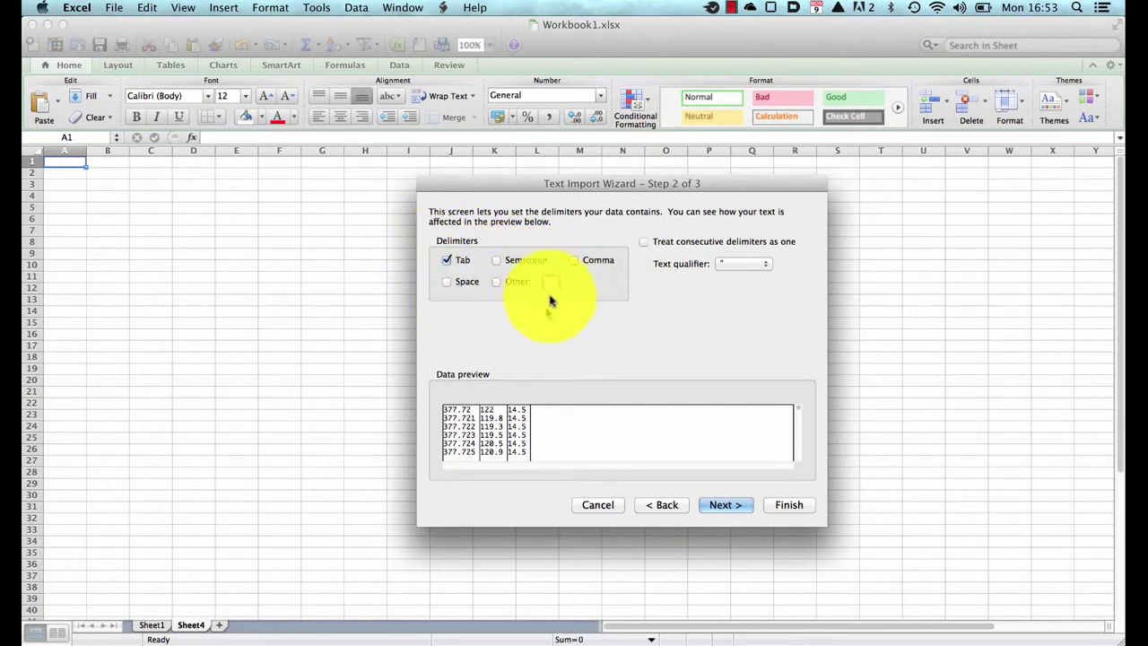
left_click(748, 509)
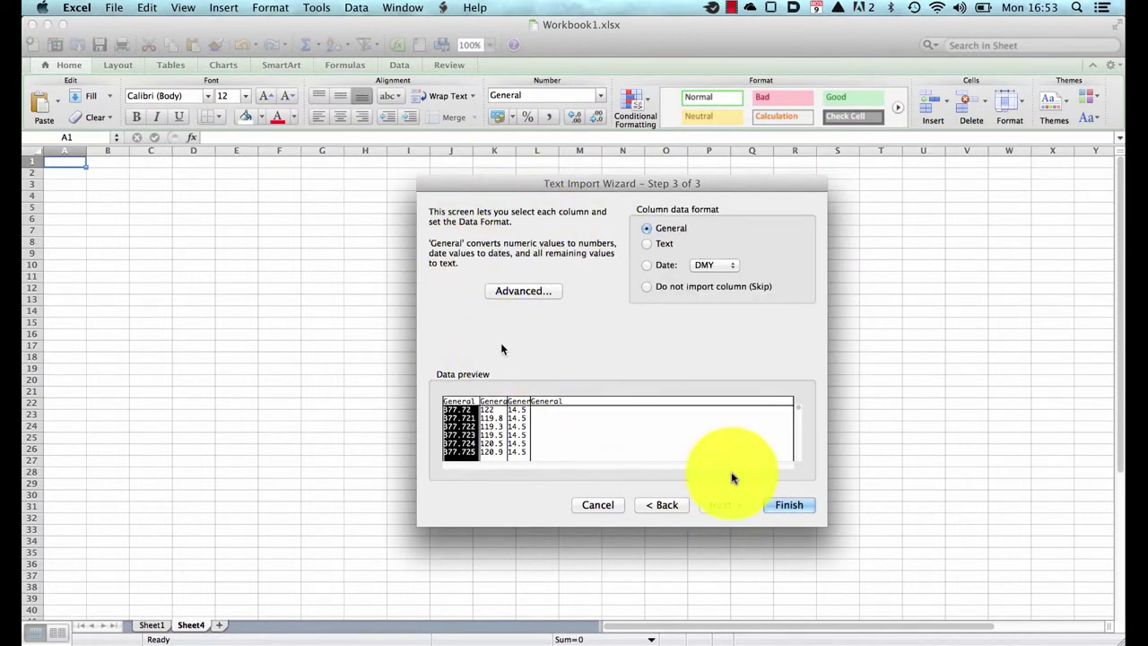
left_click(787, 507)
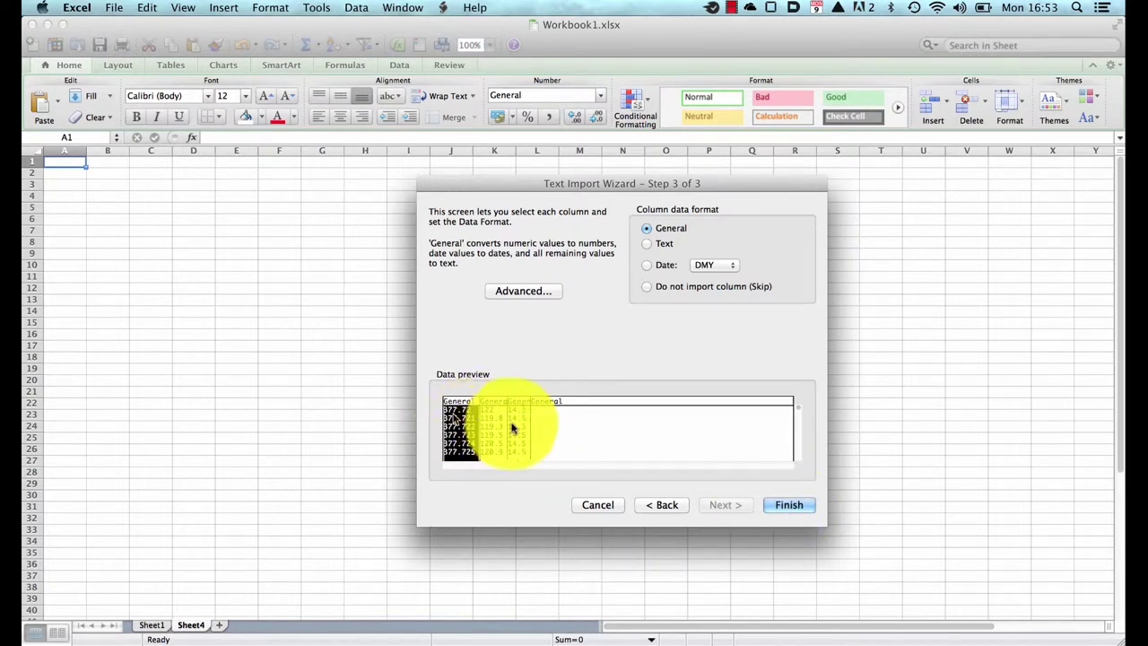
left_click(793, 507)
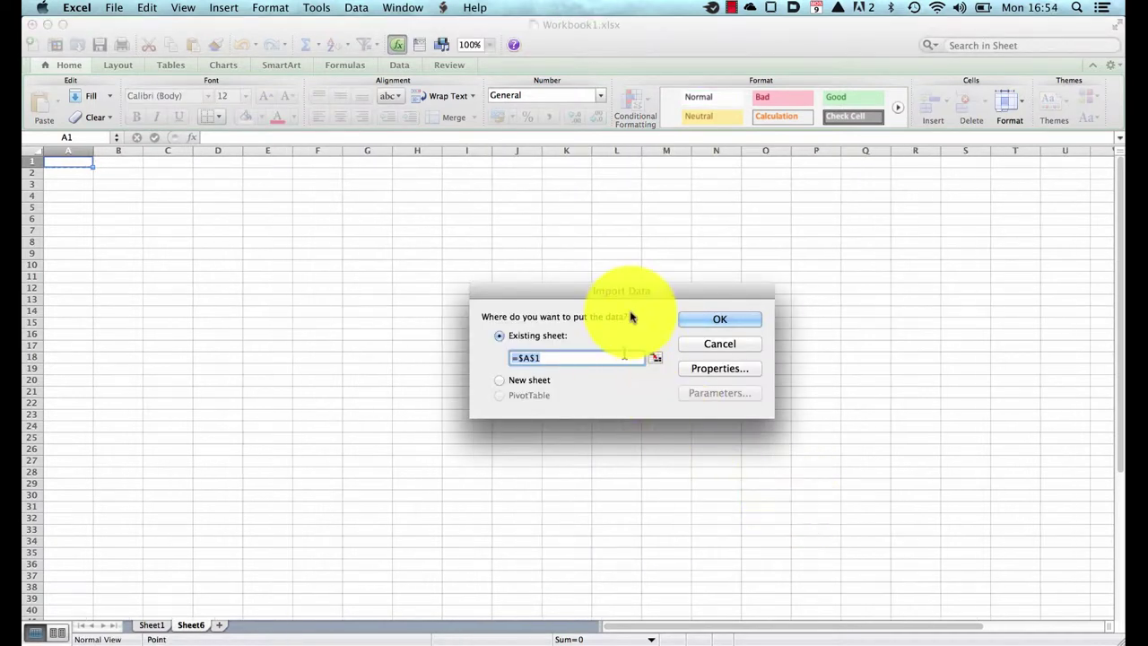
Step: Place the imported data on the existing sheet at cell $A$1
left_click(553, 335)
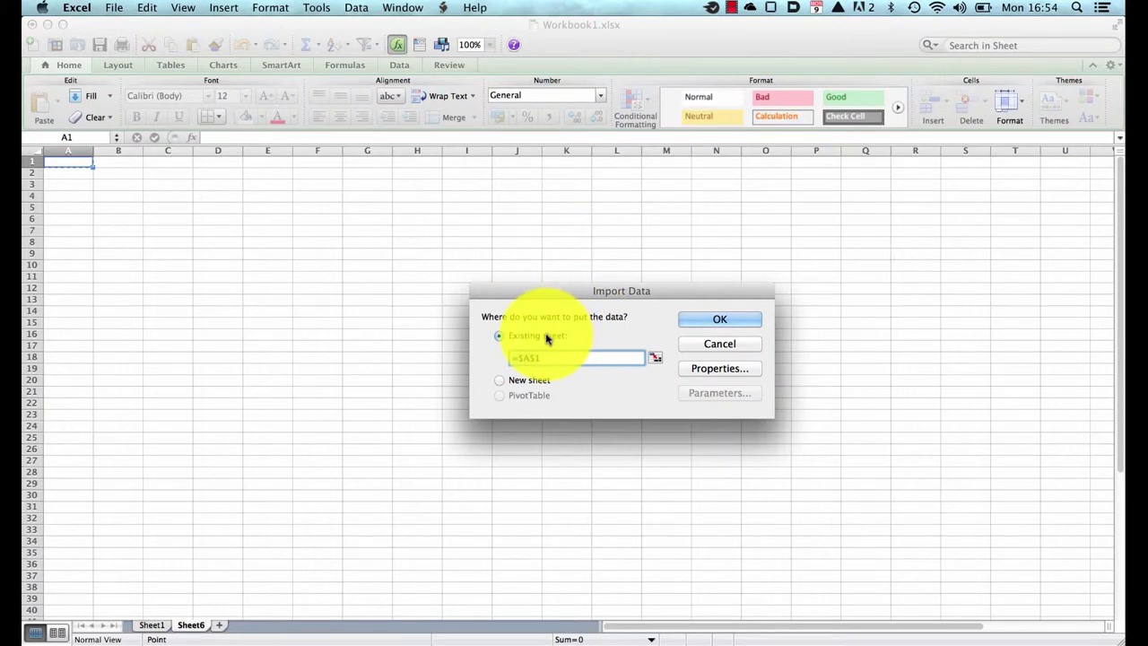
left_click(696, 320)
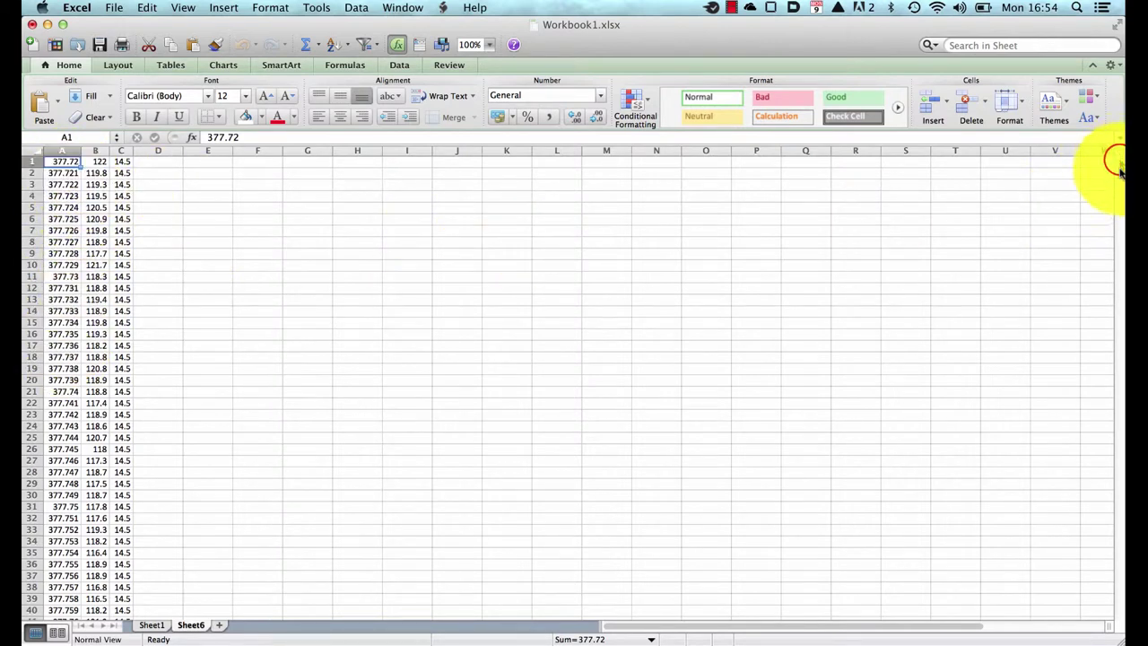
left_click_drag(1119, 170, 1119, 143)
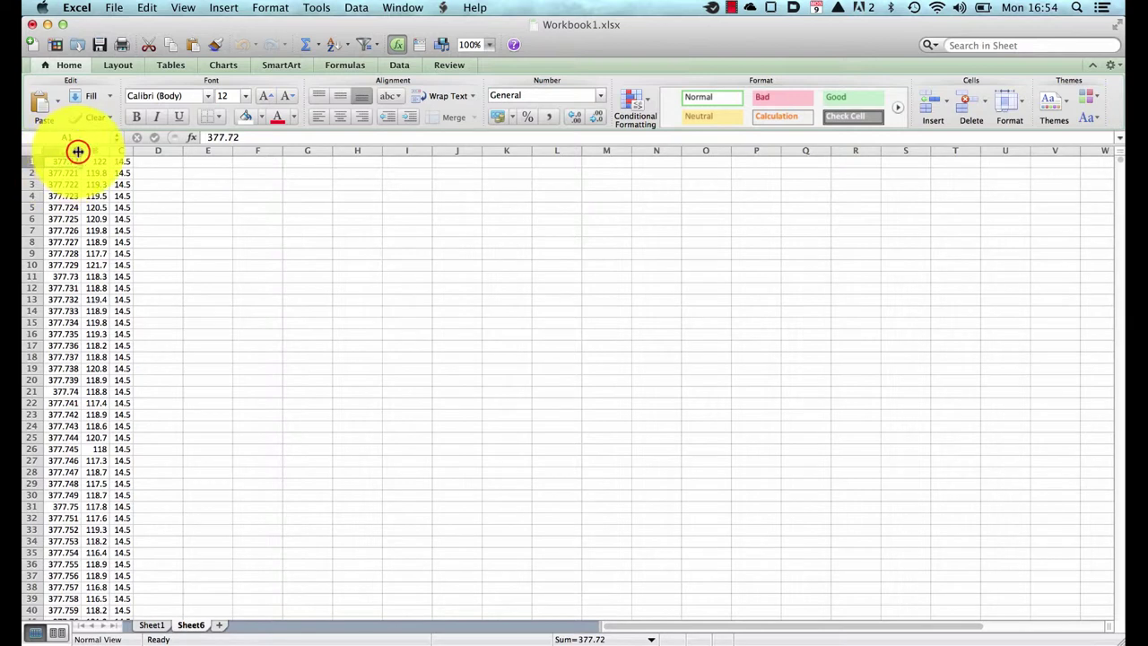
Step: Widen columns A and C so the full values show
left_click_drag(81, 150, 100, 151)
left_click(33, 162)
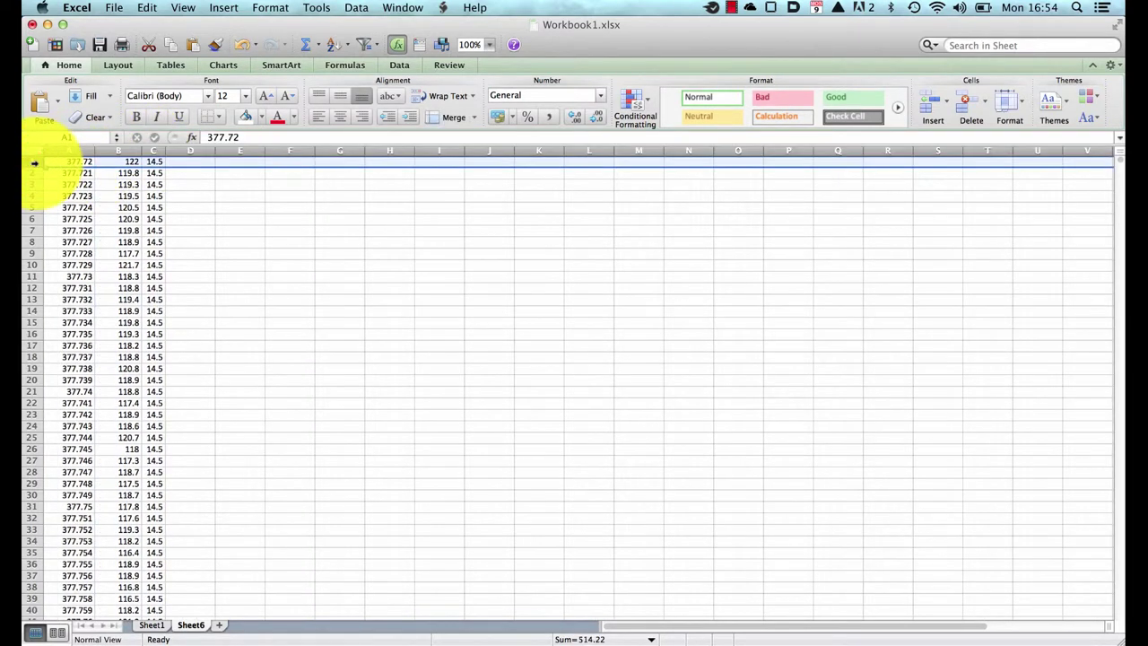
left_click_drag(74, 150, 116, 150)
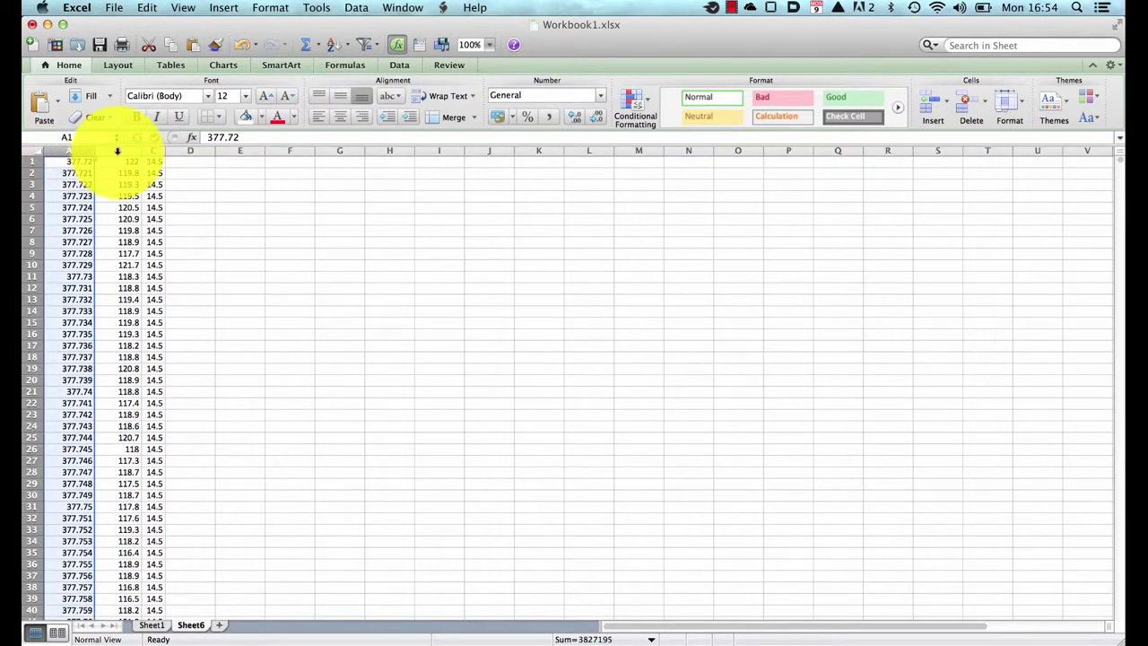
left_click(116, 150)
left_click_drag(165, 151, 196, 151)
left_click(174, 150)
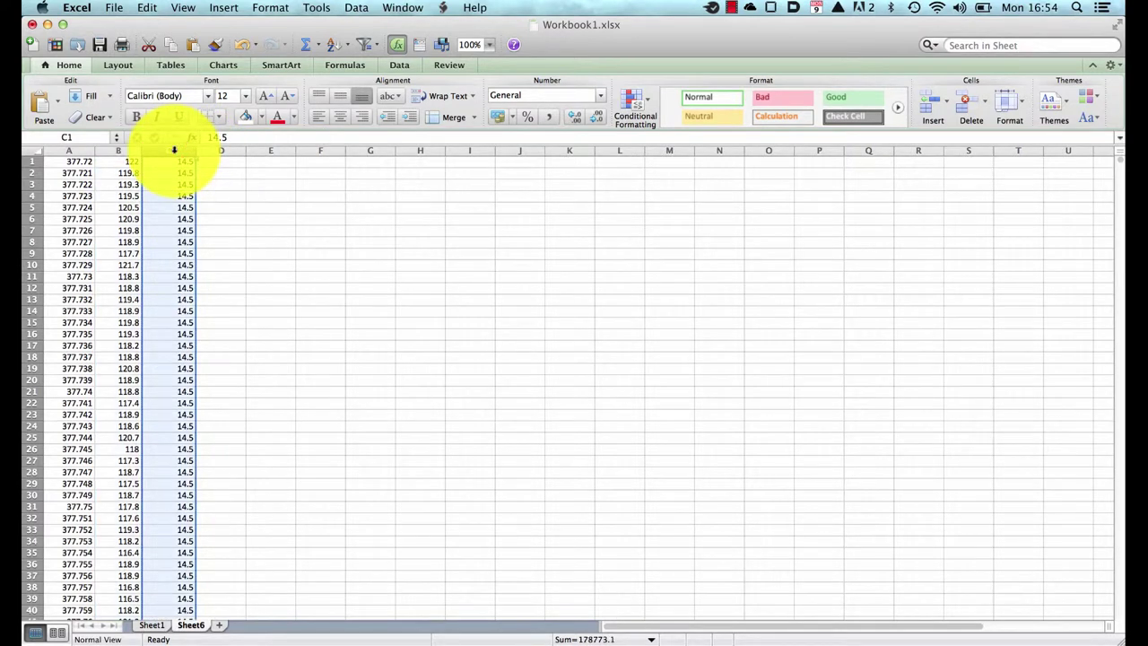
Step: Insert a blank top row and enter headers Time (s), BP and O2 in A1:C1
left_click(31, 162)
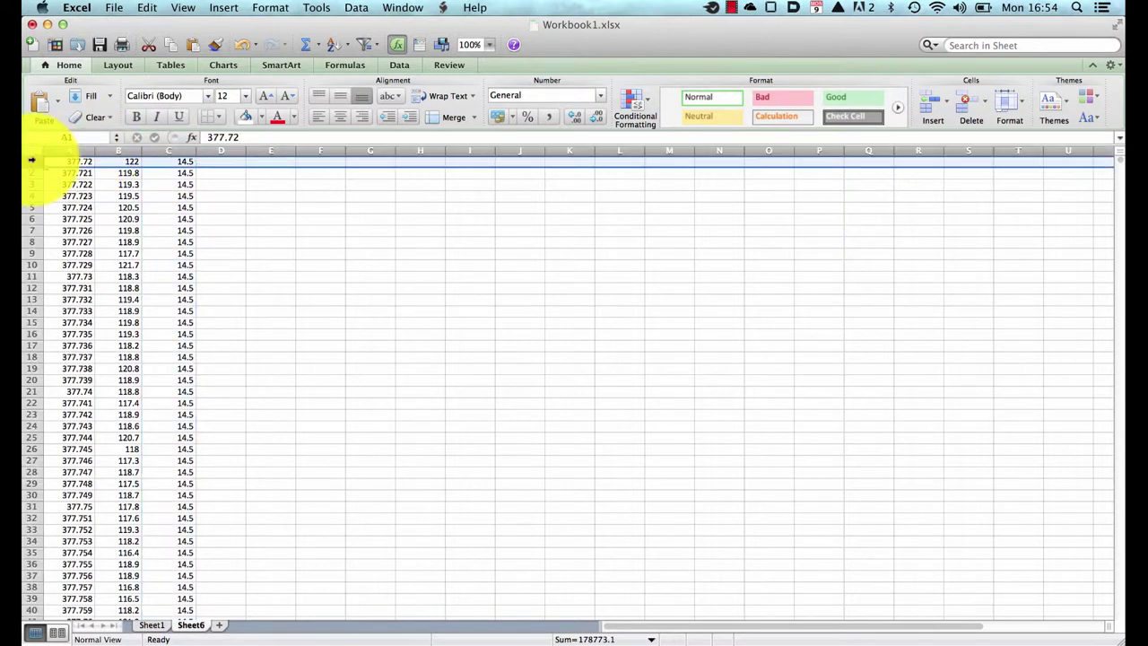
left_click(933, 104)
left_click(87, 162)
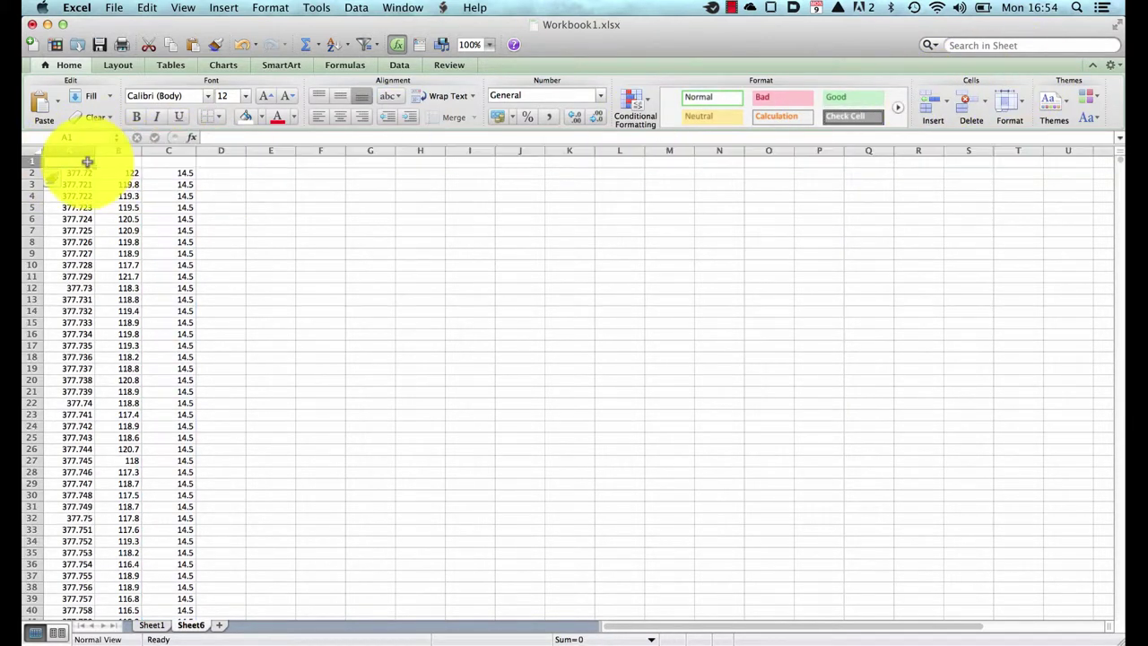
type("Time (s")
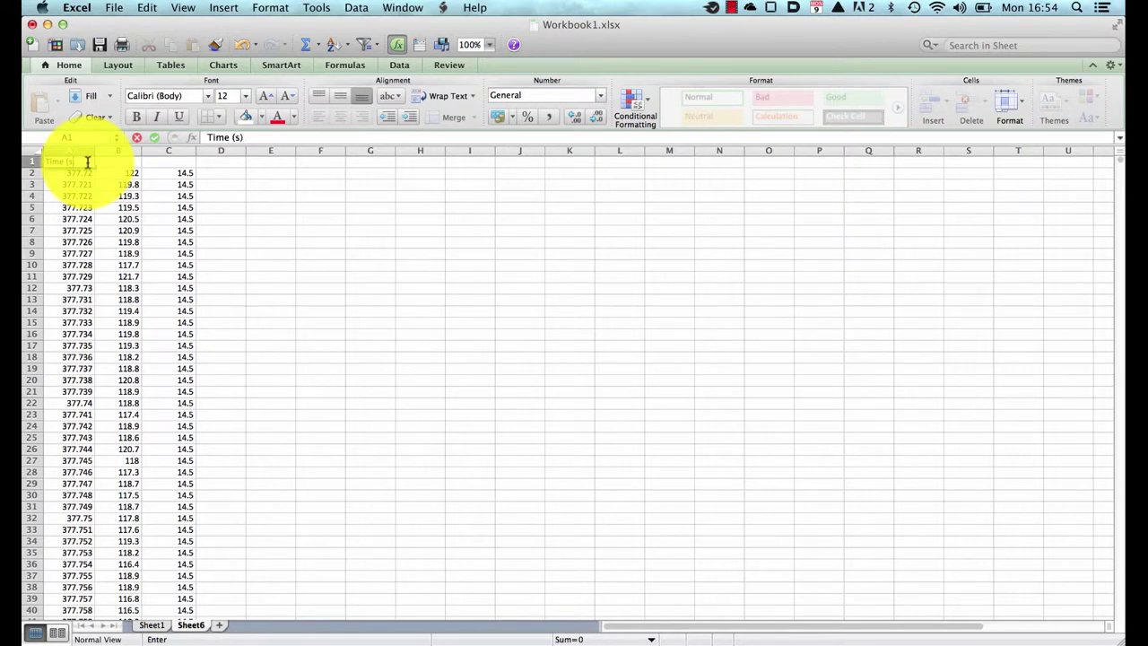
key("Tab")
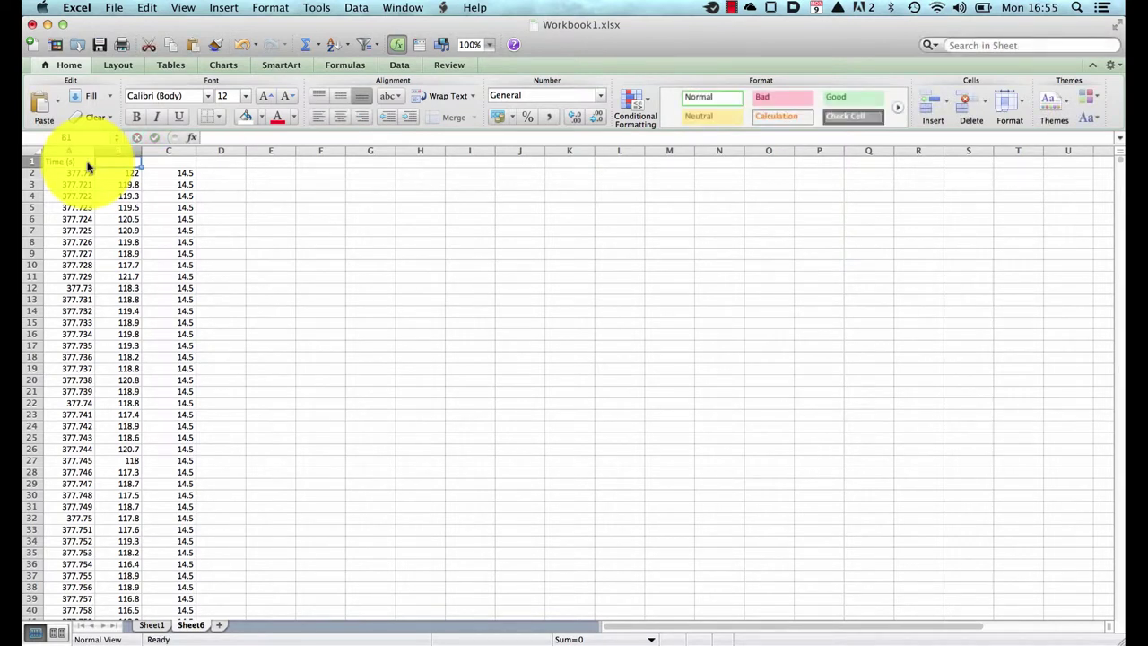
type("BP")
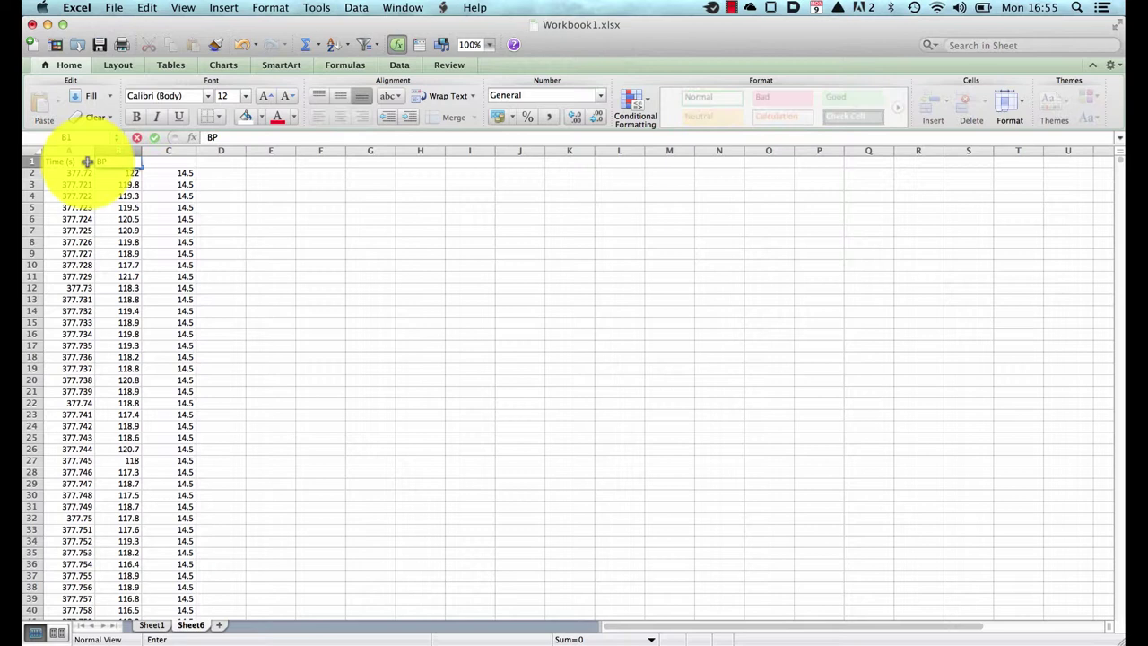
key("Tab")
type("O2")
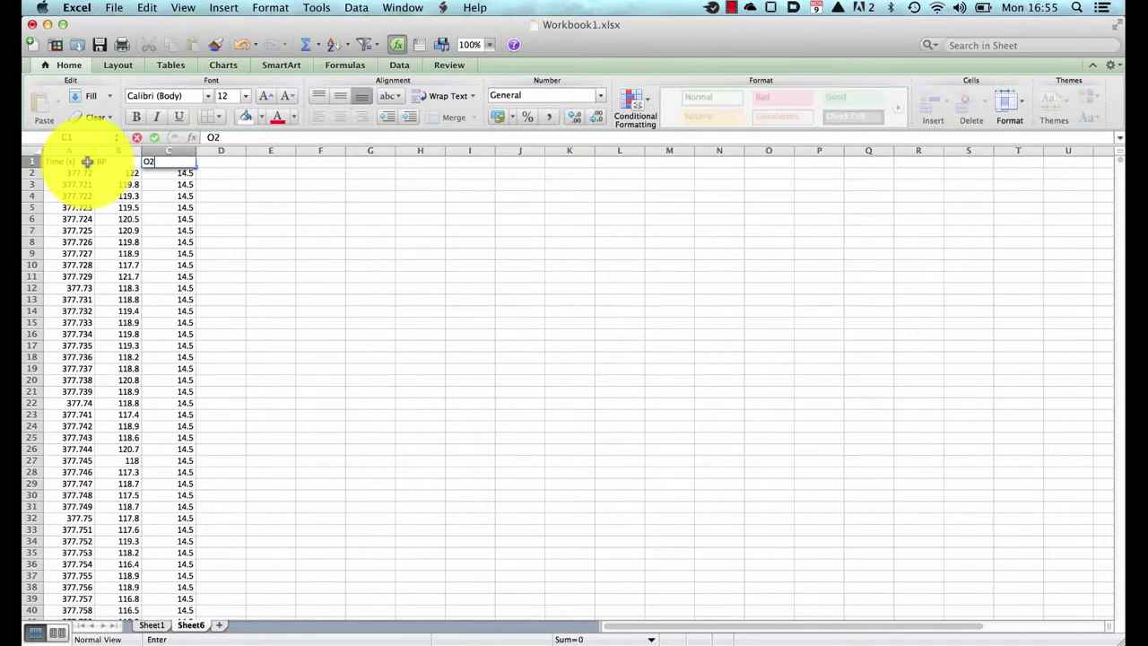
left_click(87, 170)
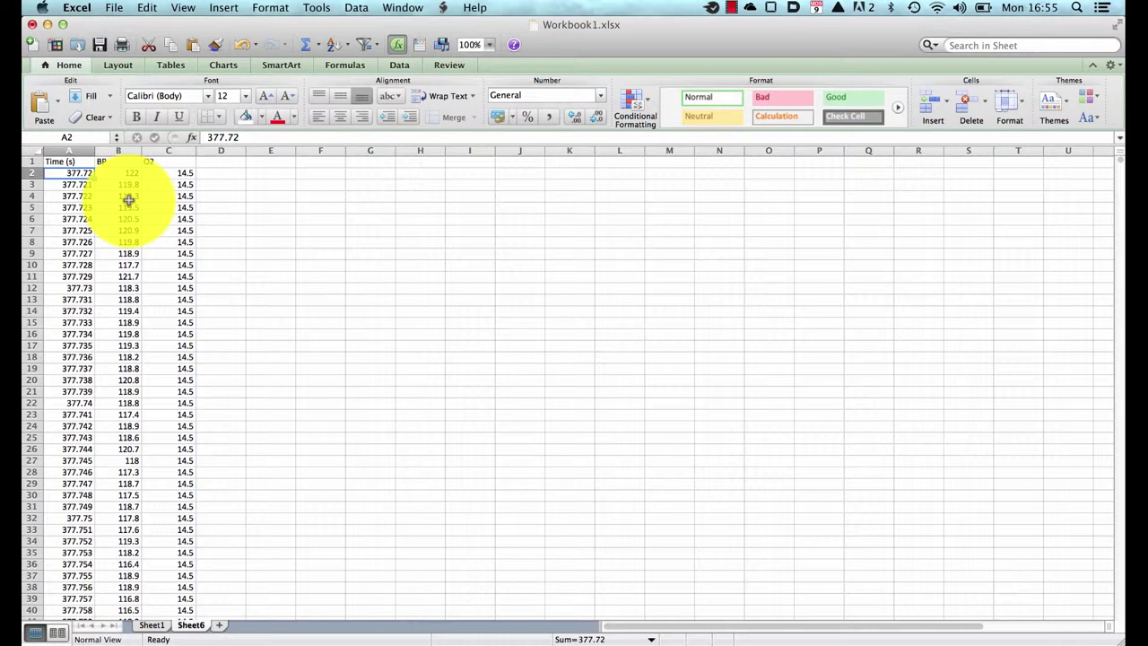
left_click(78, 149)
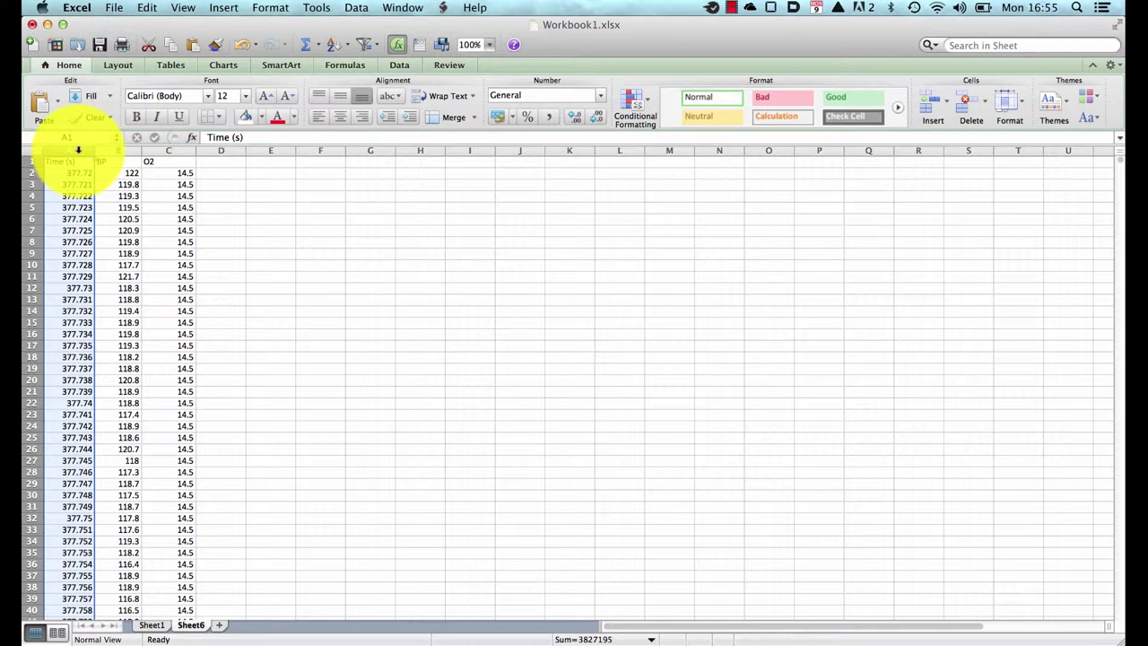
Step: Insert a straight-lined scatter chart of BP against time and move it near the top
left_click(123, 148, "super")
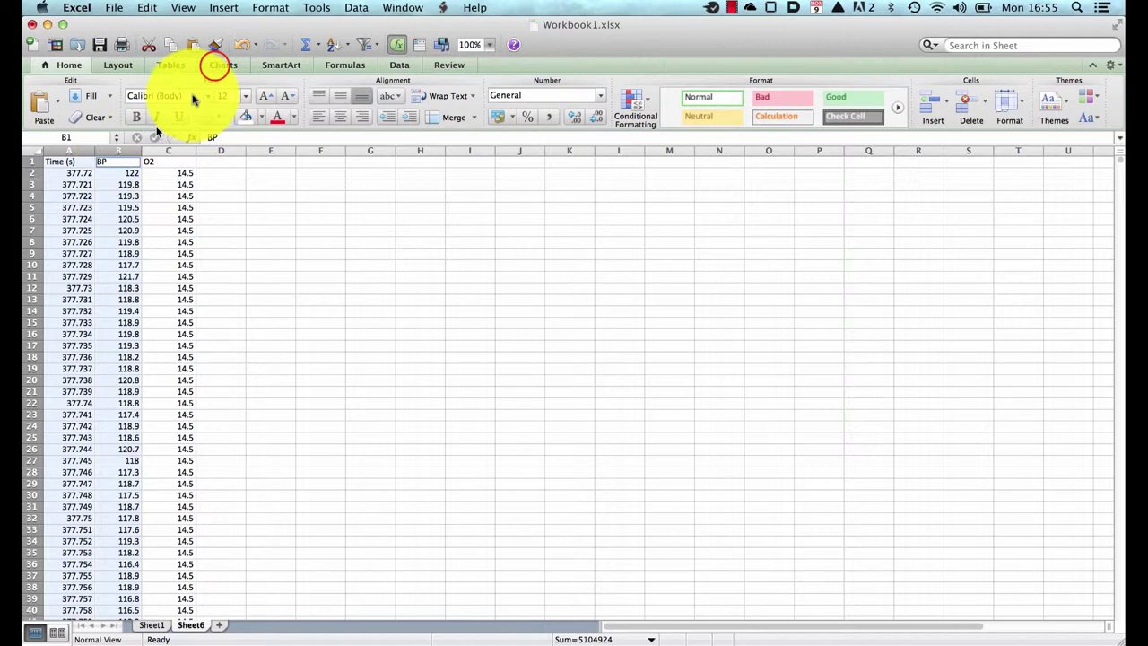
left_click(222, 65)
left_click(232, 108)
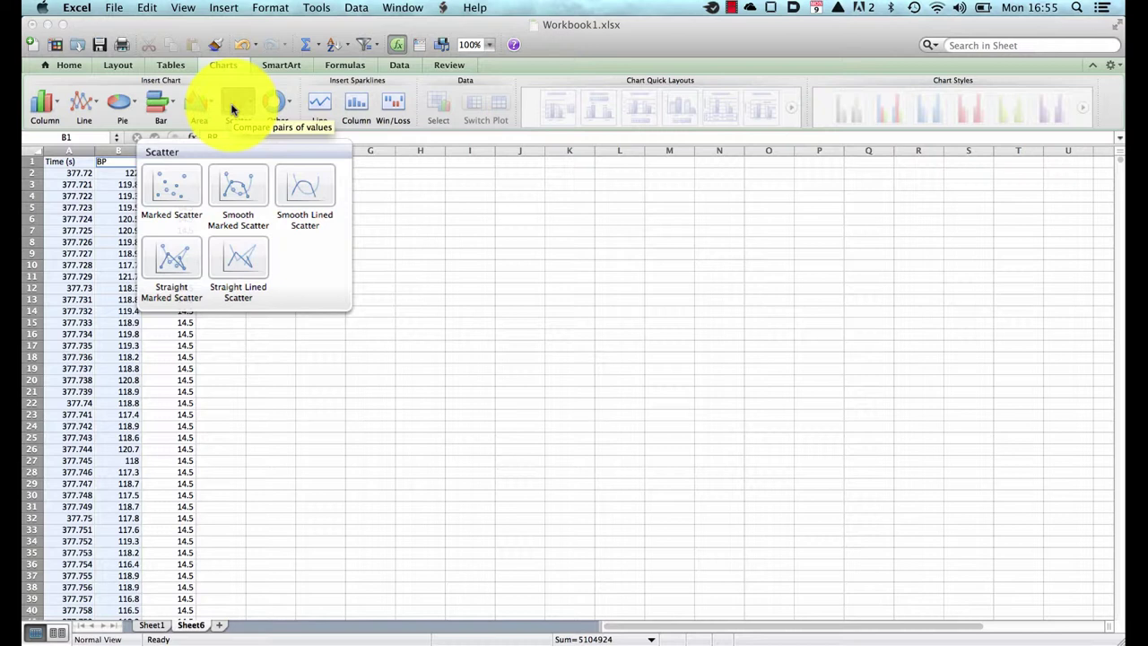
left_click(240, 262)
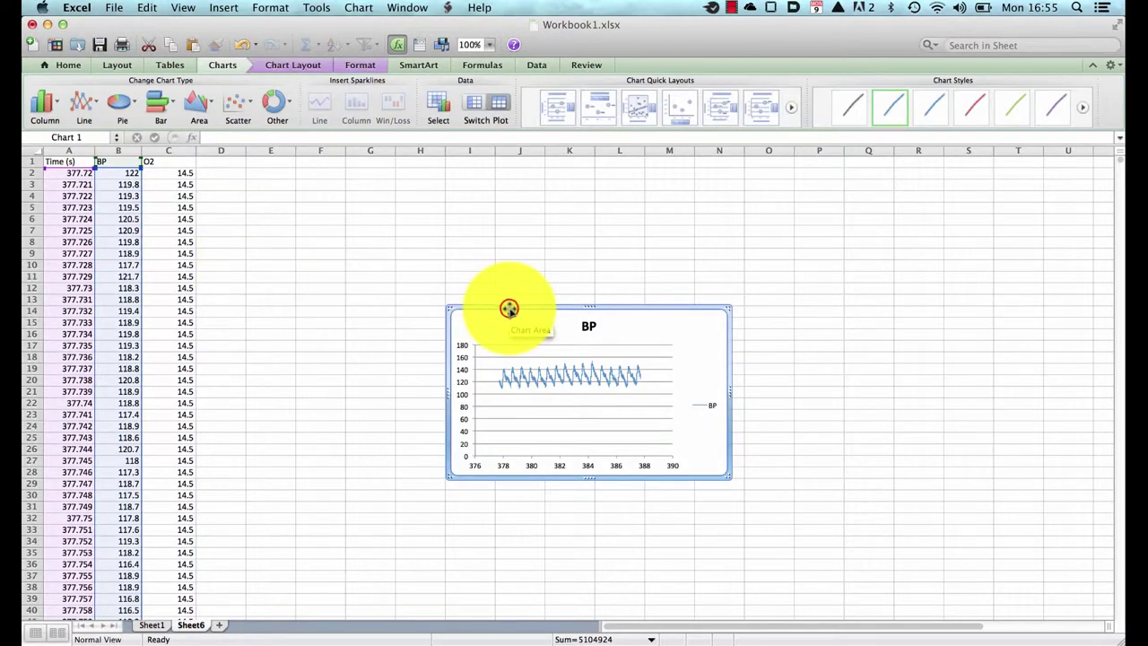
left_click_drag(469, 205, 446, 177)
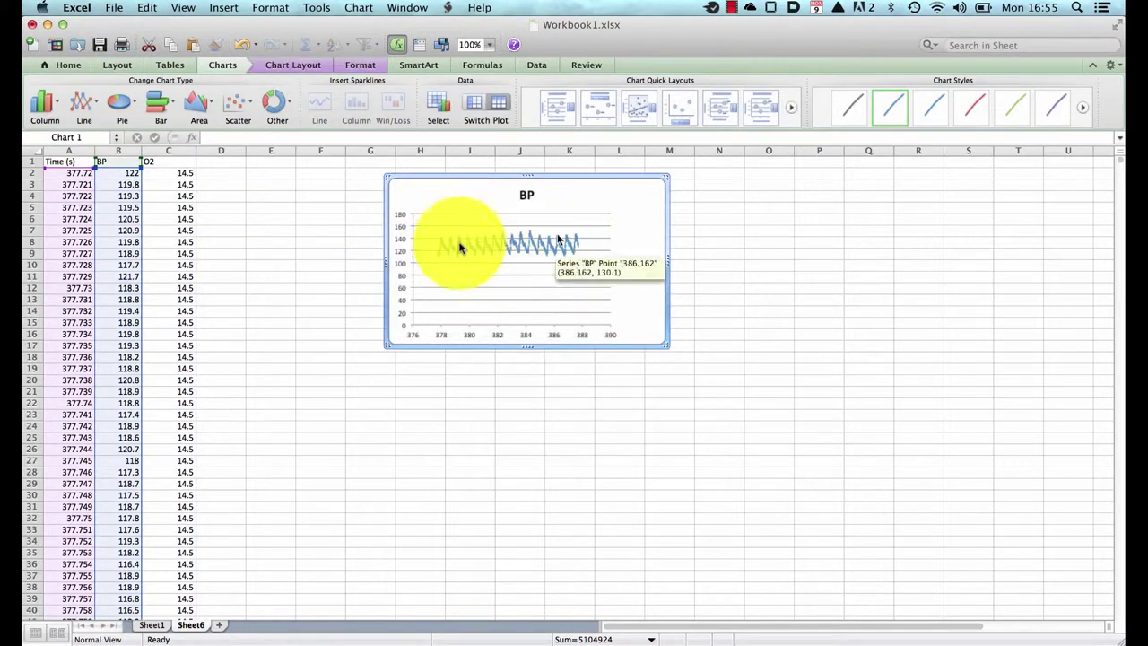
left_click(507, 381)
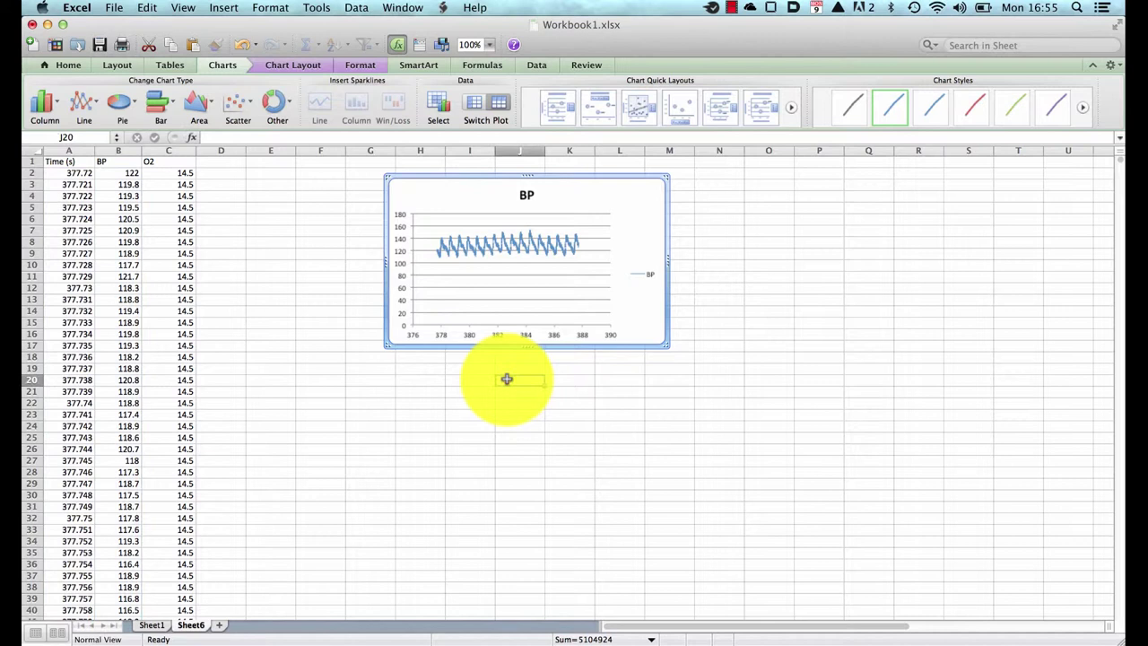
Step: Insert a straight-lined scatter chart of O2 against time directly below the BP chart
left_click(77, 150)
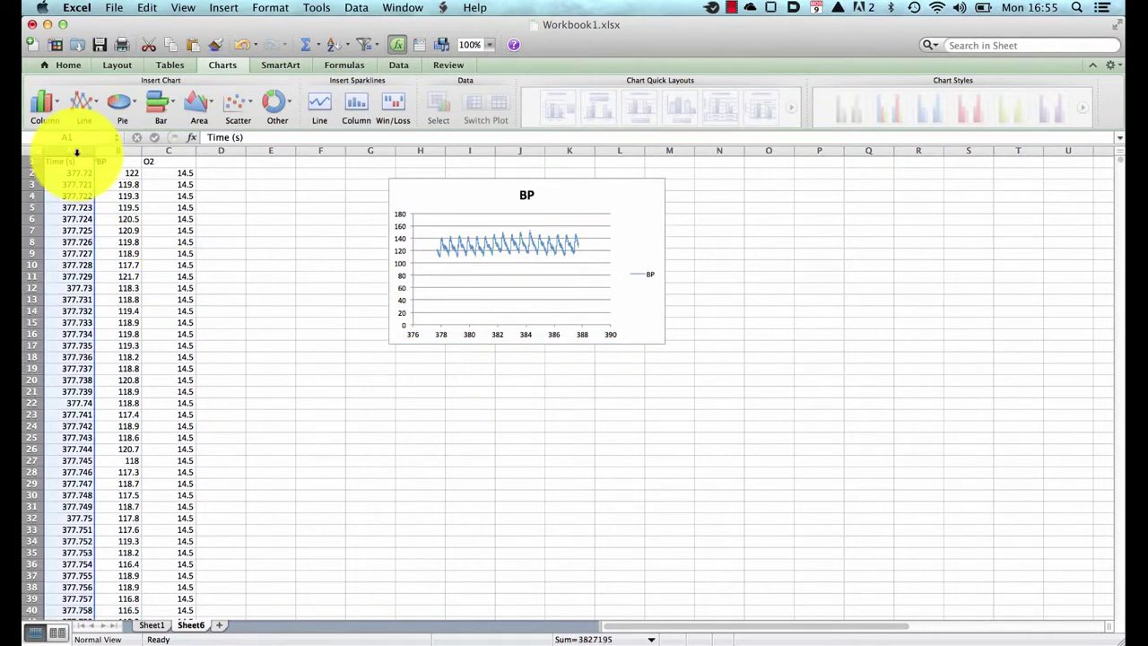
left_click(162, 150, "super")
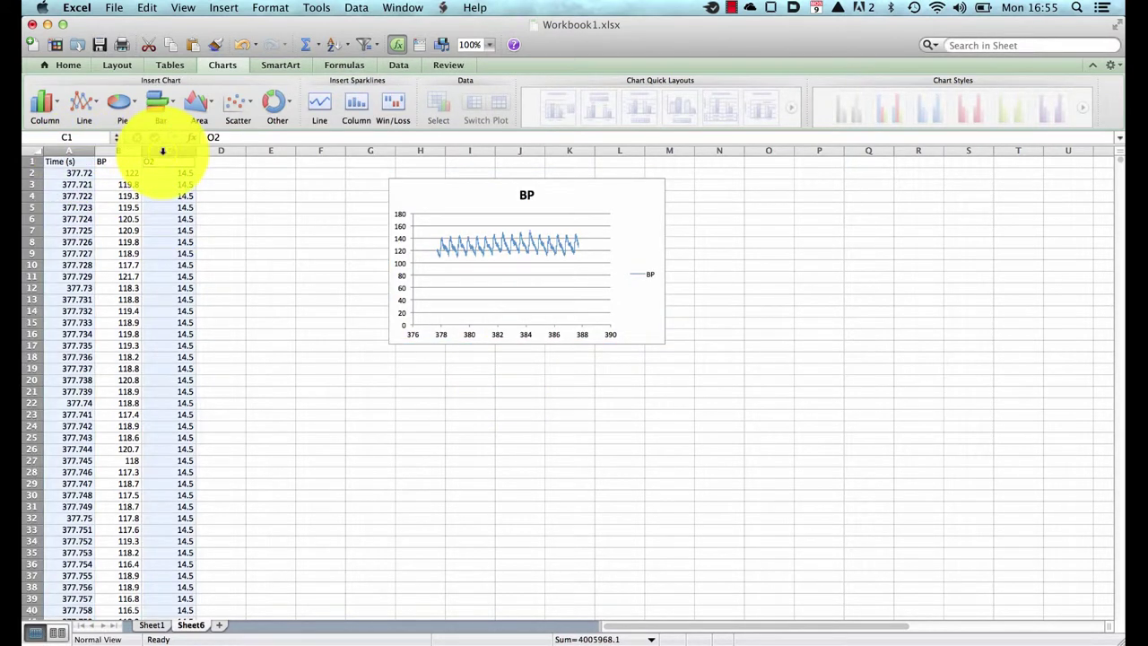
left_click(247, 104)
left_click(245, 257)
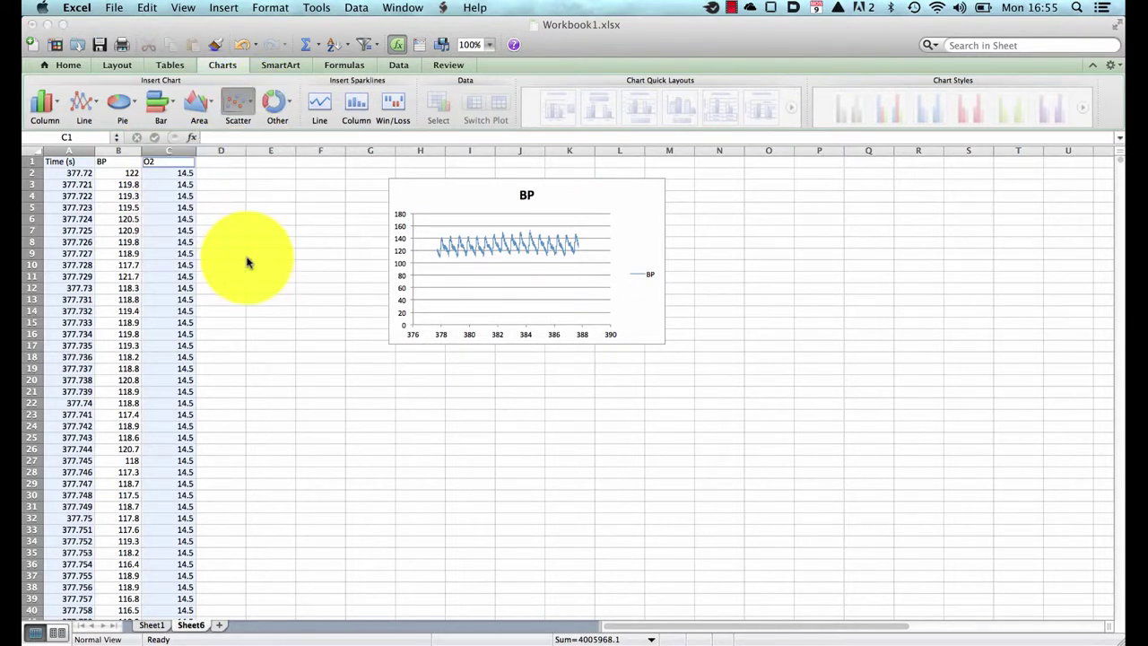
left_click_drag(450, 420, 390, 459)
left_click(772, 451)
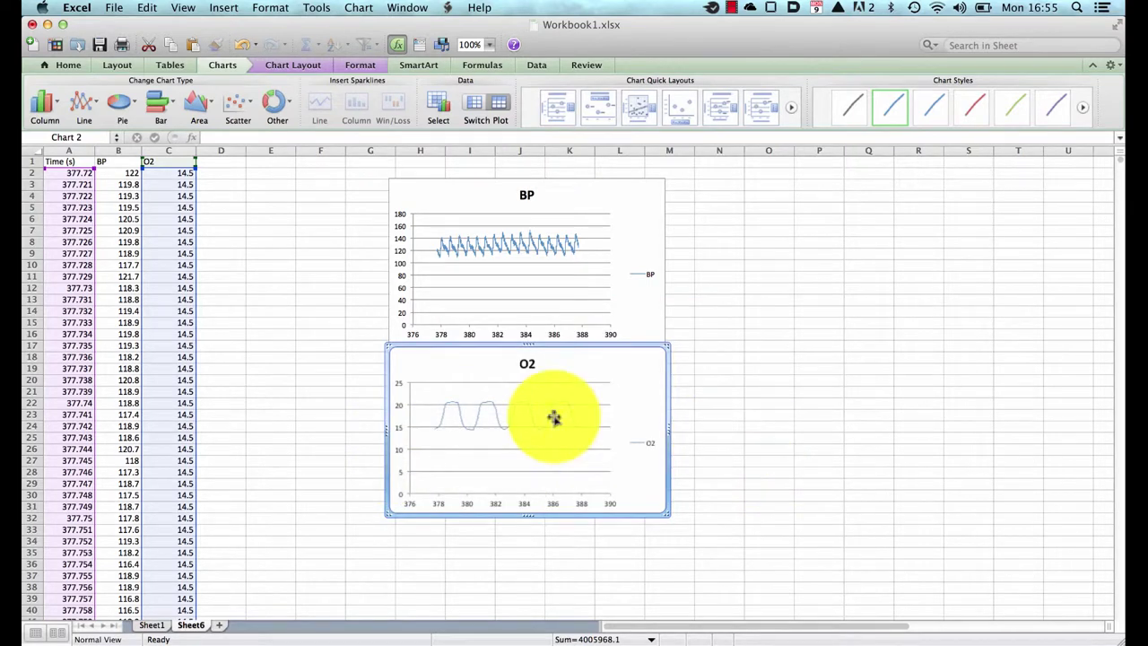
Step: Change cell A2 to 0.000, then select A2 down to the last time value
key("ctrl+Home")
key("Down")
key("ctrl+shift+Down")
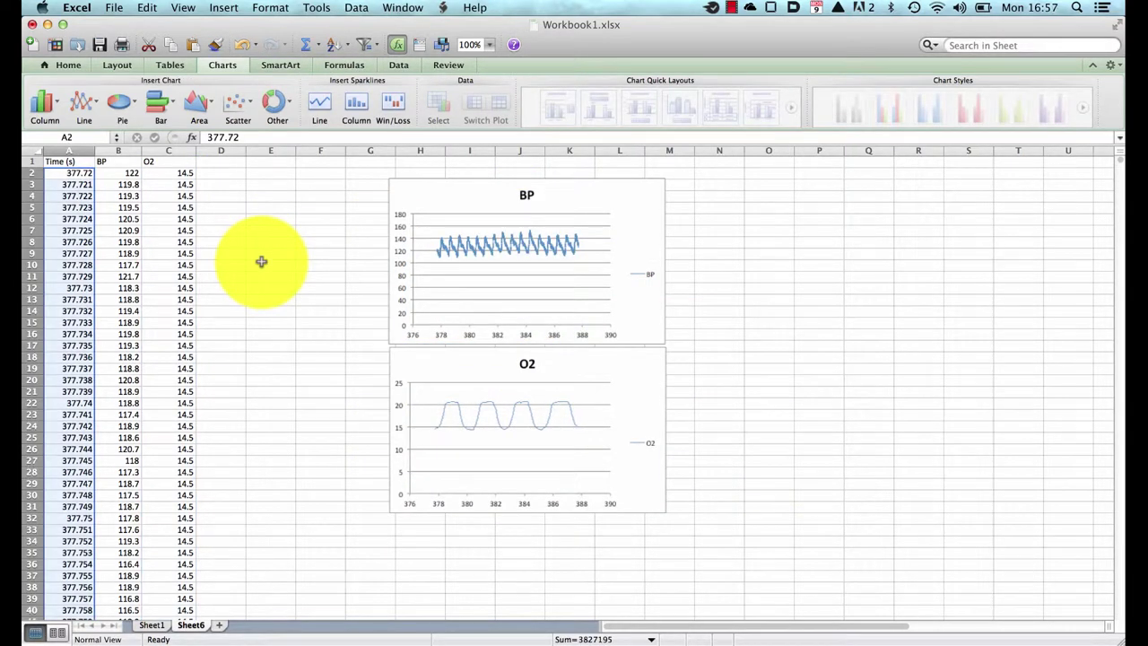
left_click(261, 261)
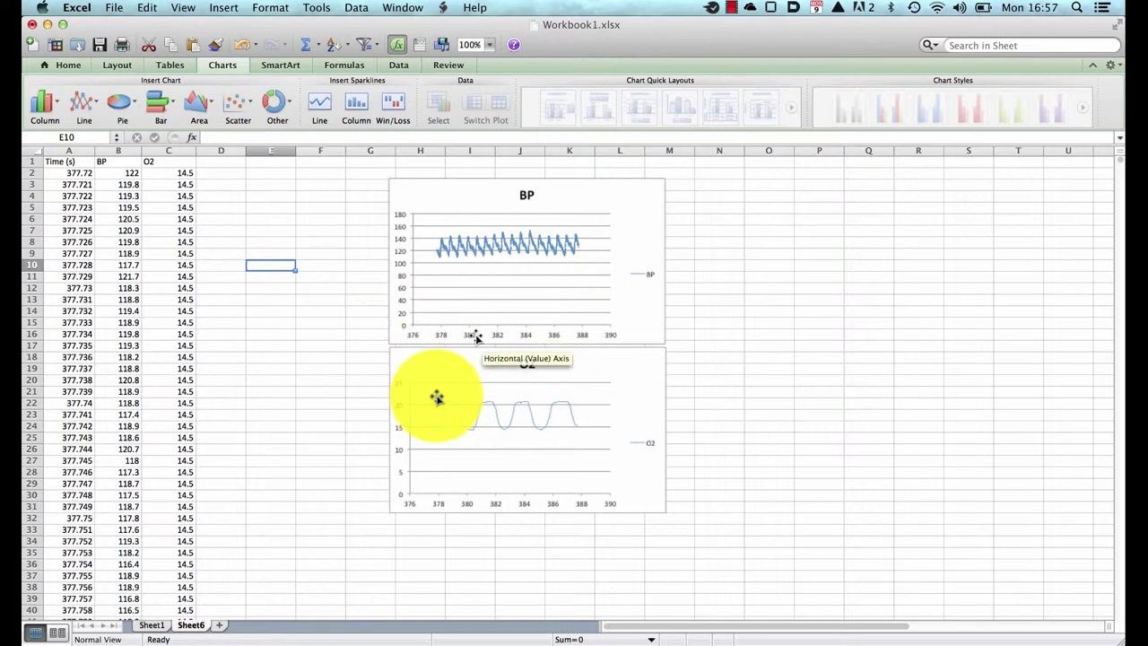
left_click(82, 171)
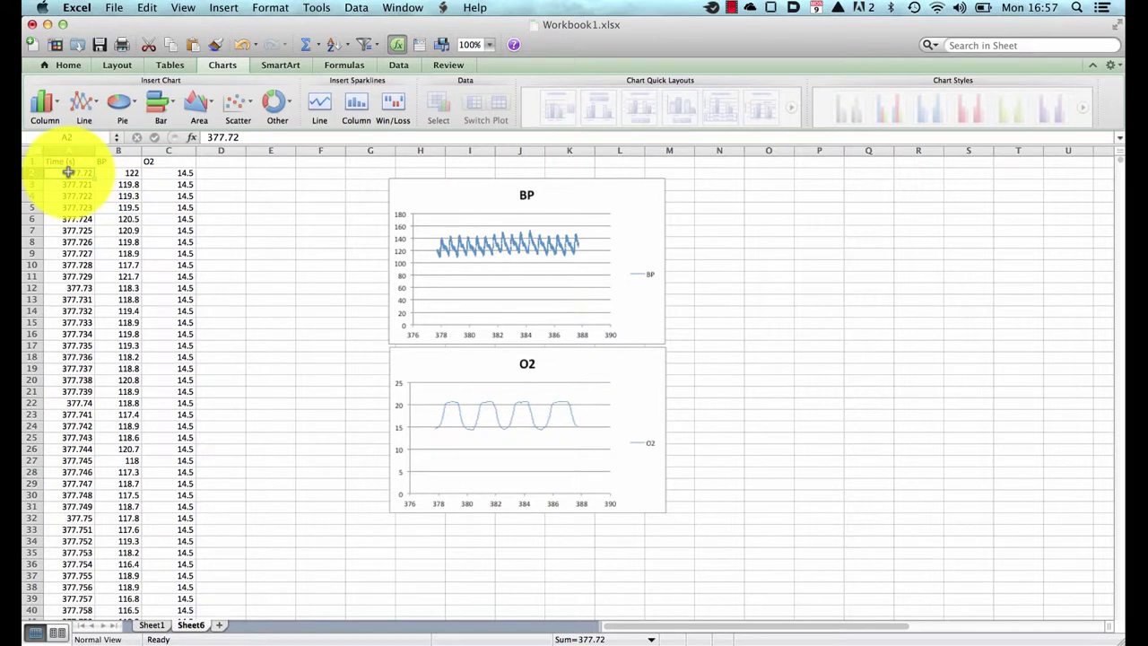
type("0.00")
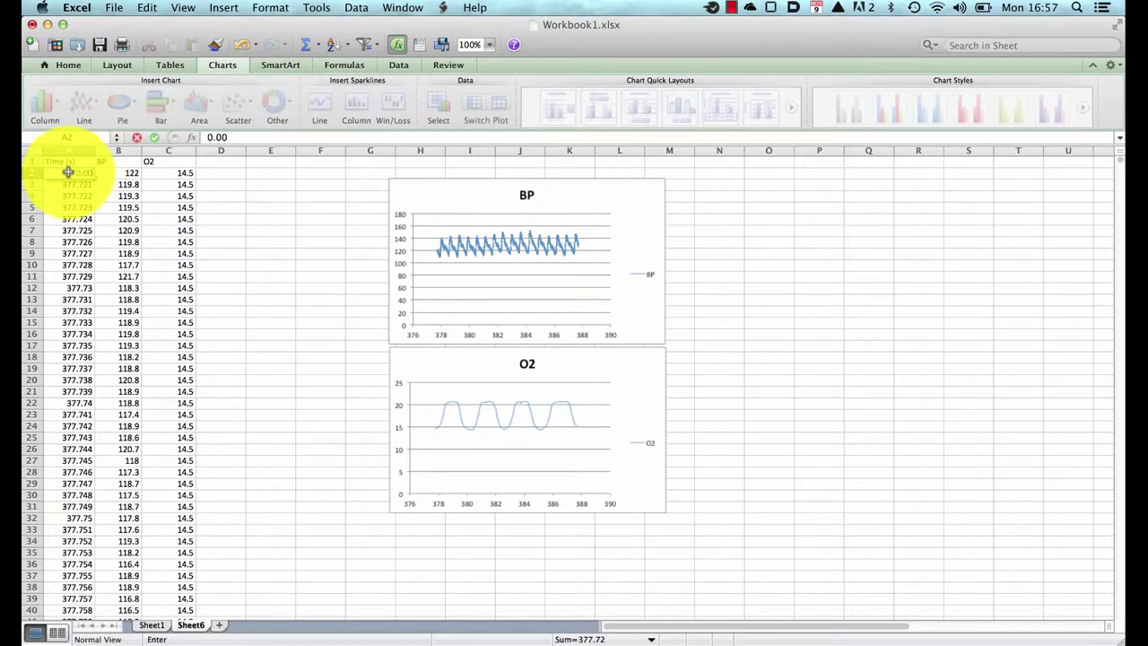
type("0")
key("Return")
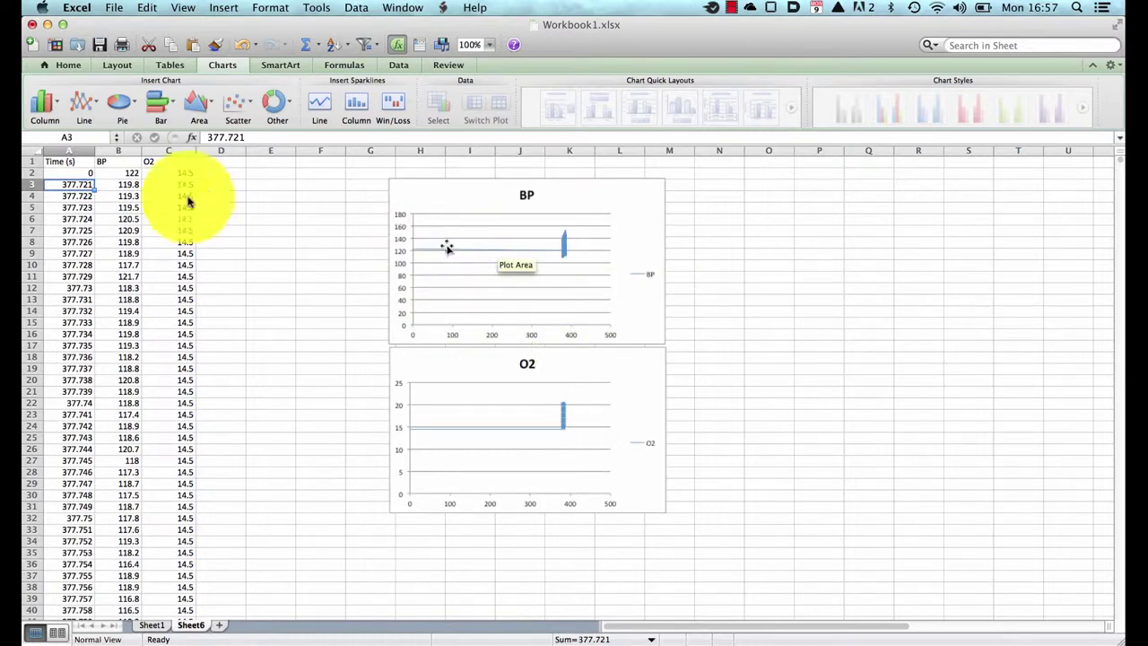
left_click(80, 173)
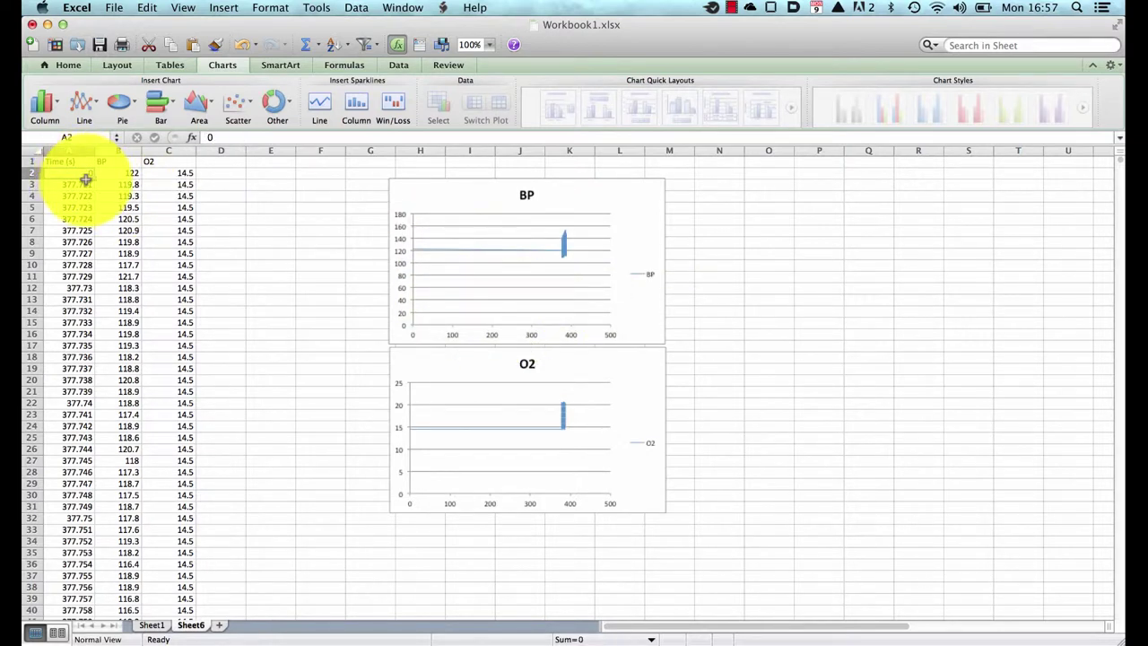
key("super+shift+Down")
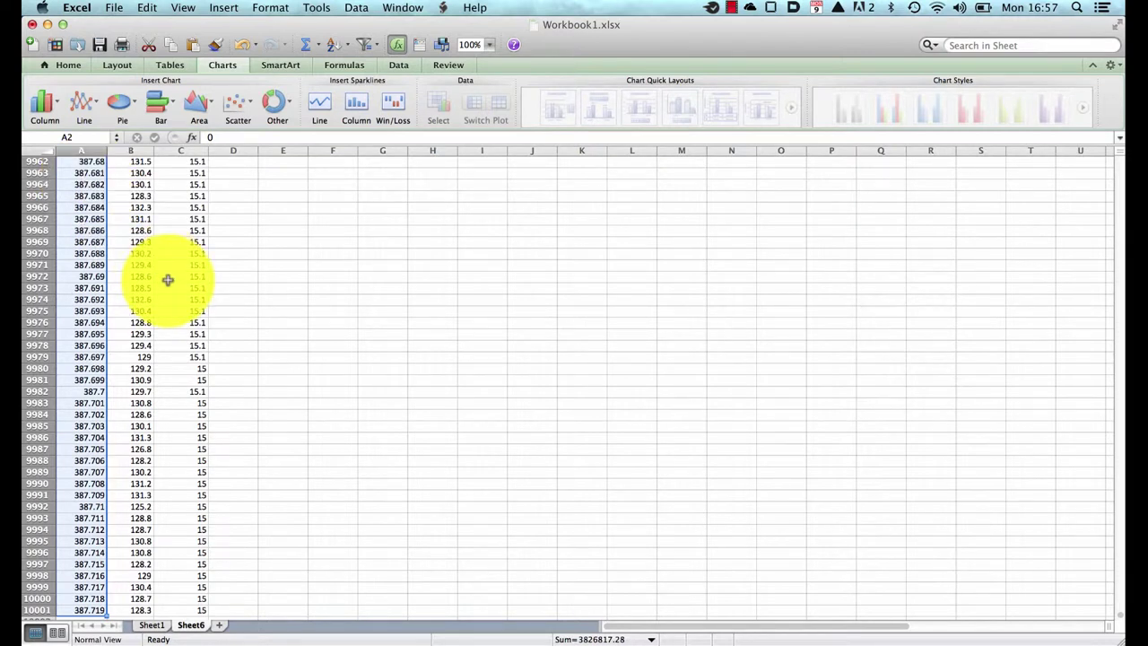
Step: Fill the selected time cells as a linear column series with step value 0.001
left_click(147, 7)
mouse_move(180, 162)
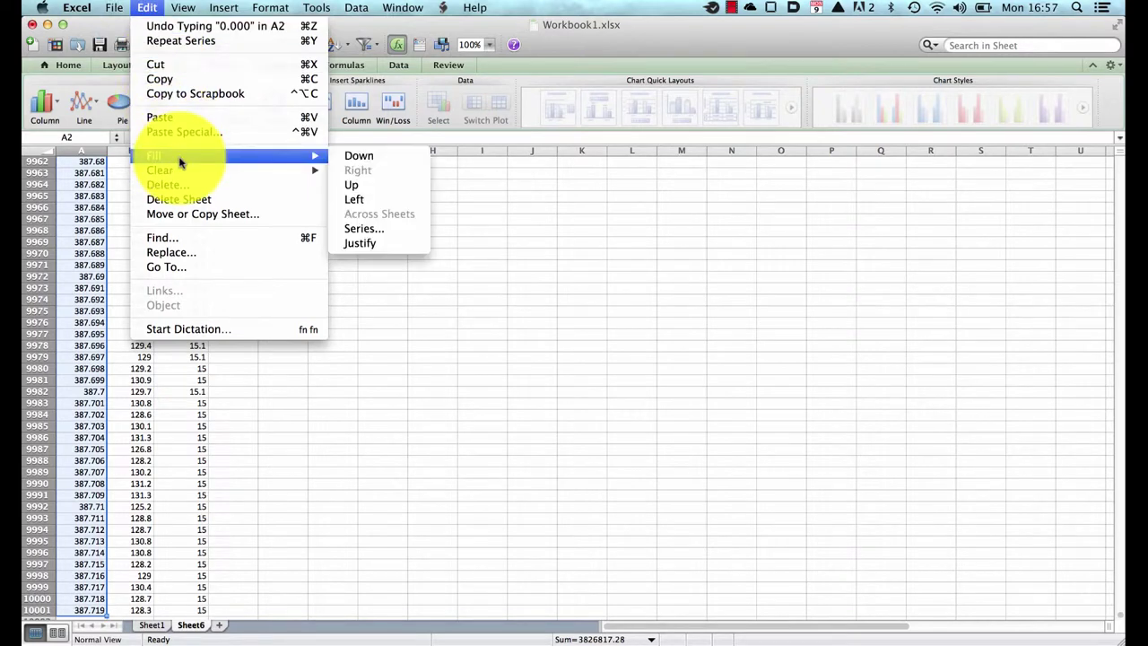
left_click(363, 230)
left_click(566, 388)
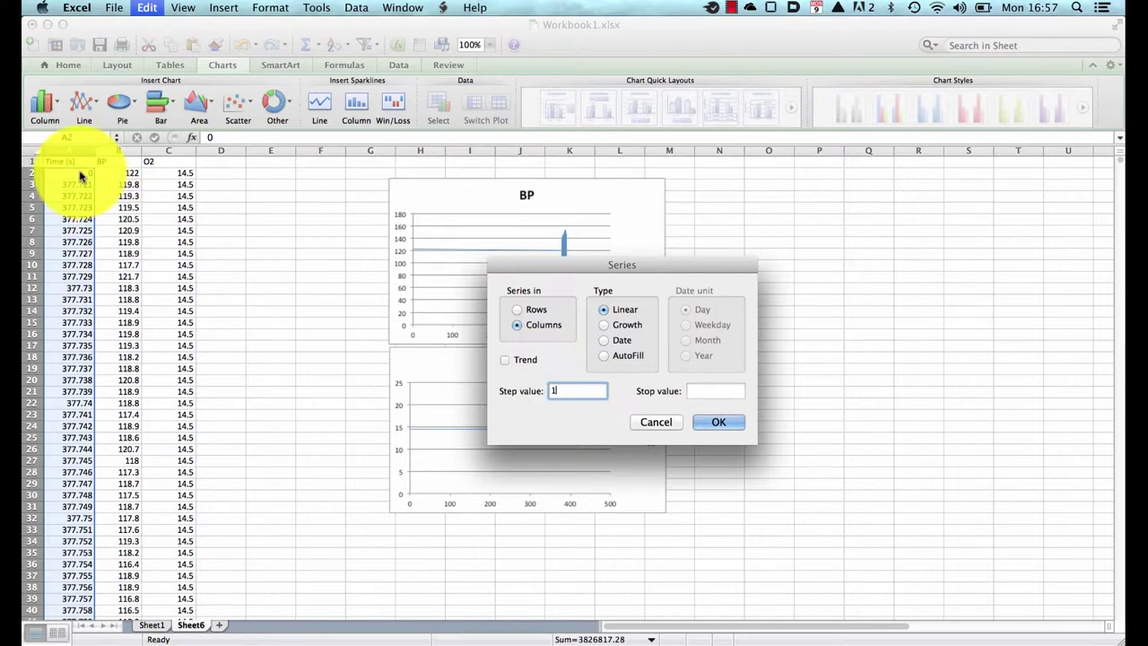
left_click(568, 390)
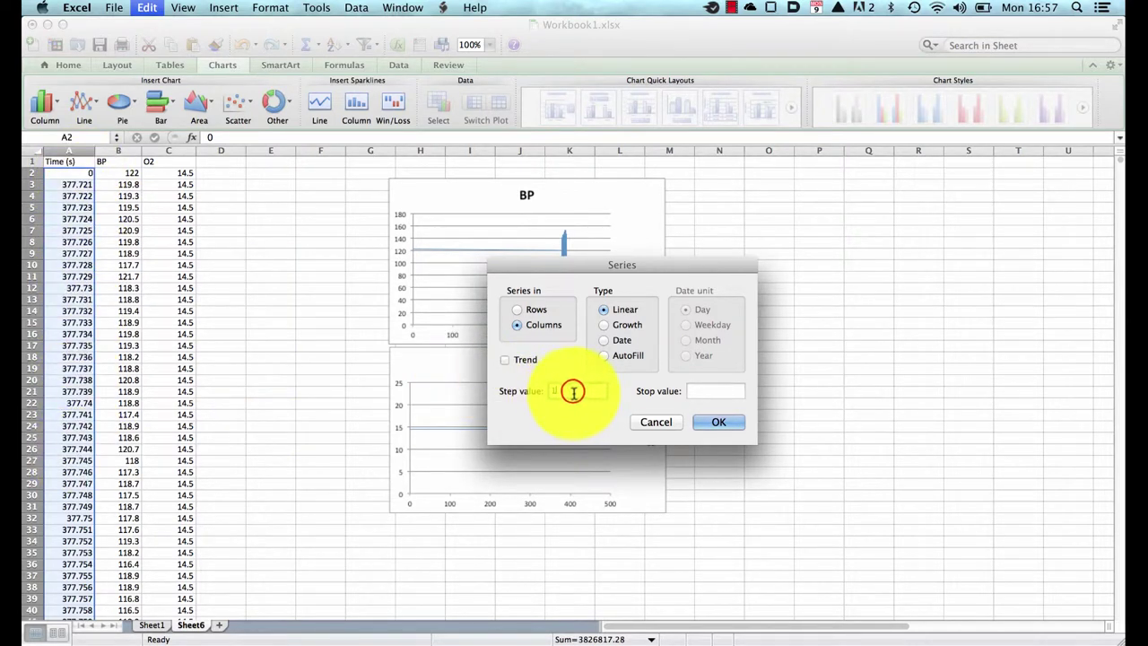
type("0")
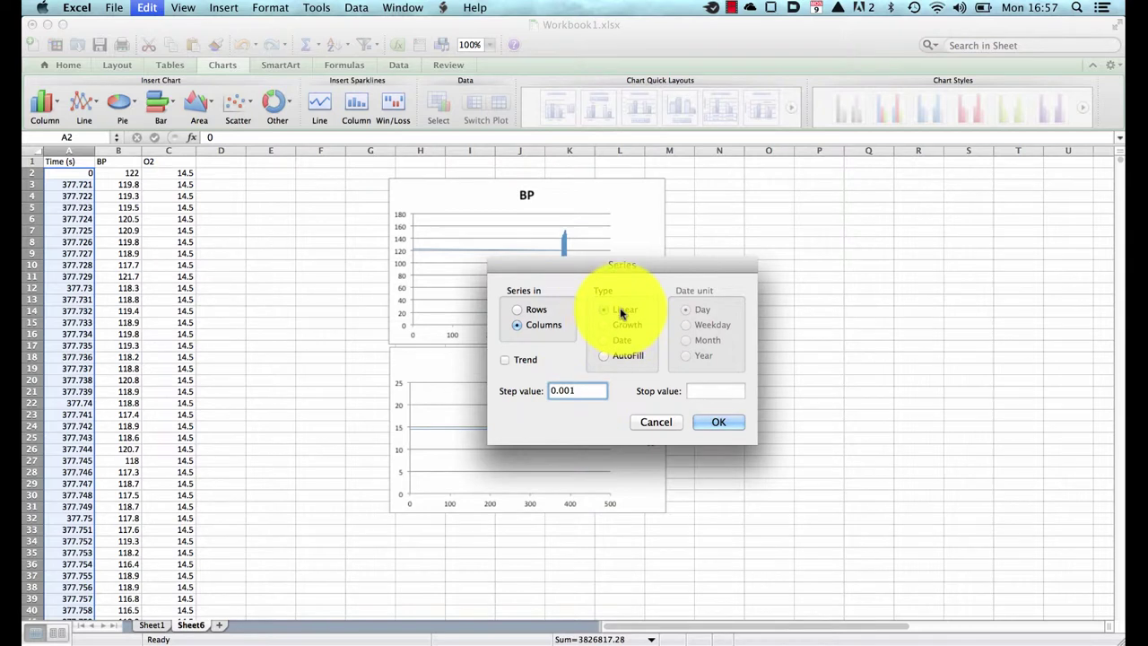
left_click(715, 419)
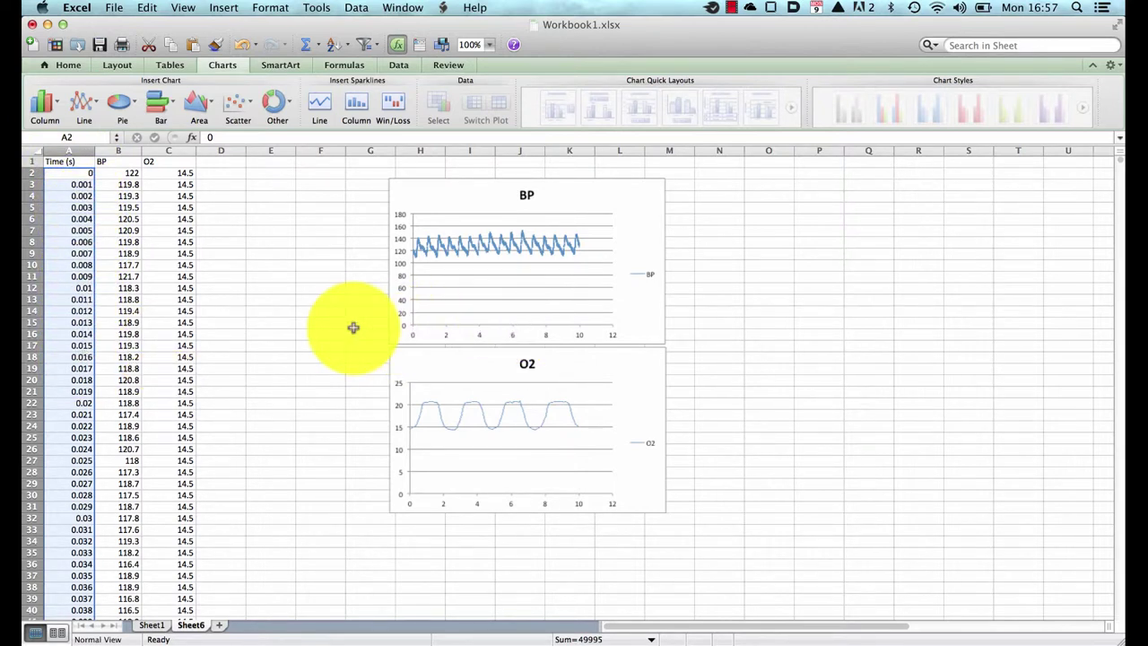
Step: Delete the legends from the BP and O2 charts
left_click(292, 322)
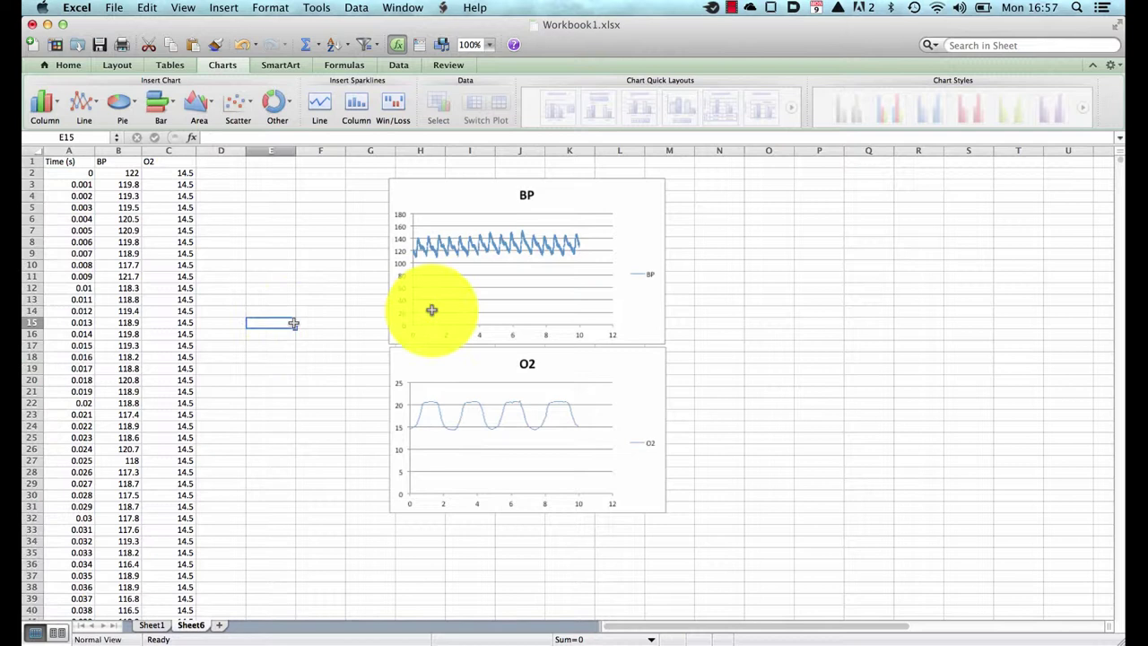
left_click(647, 300)
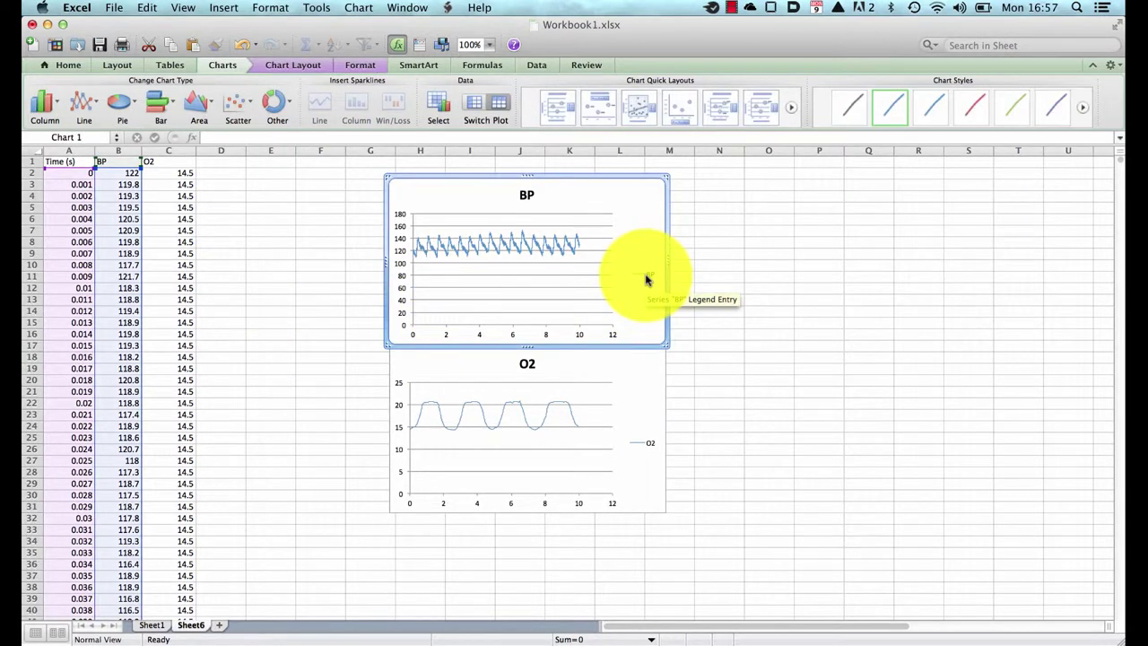
left_click(646, 280)
key("Delete")
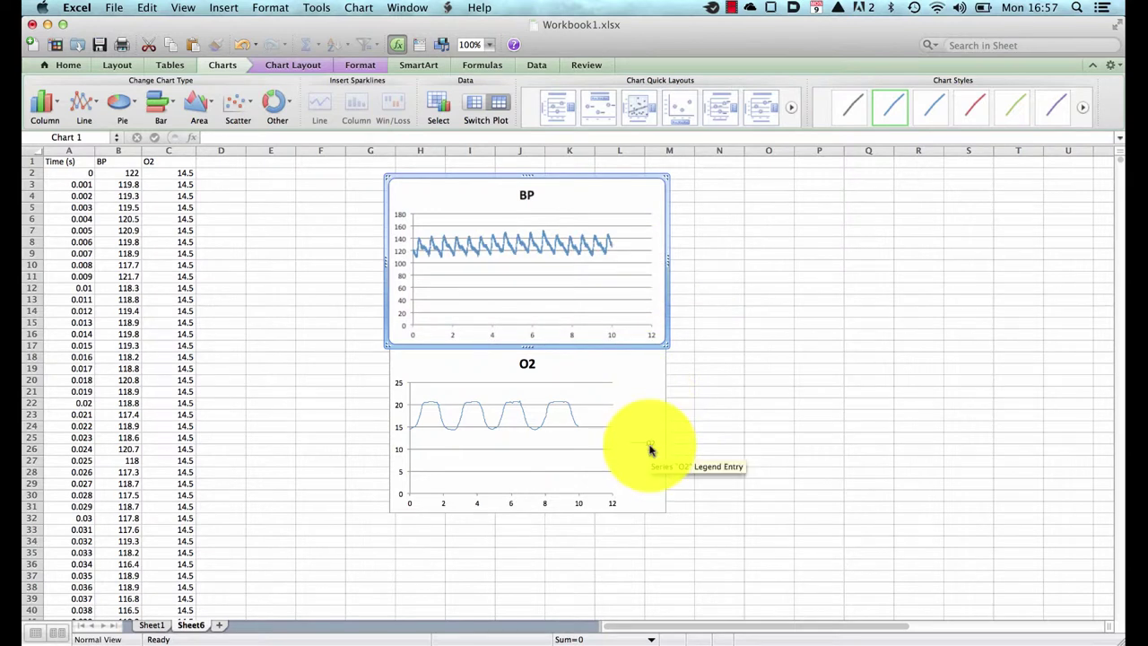
left_click(650, 450)
key("Delete")
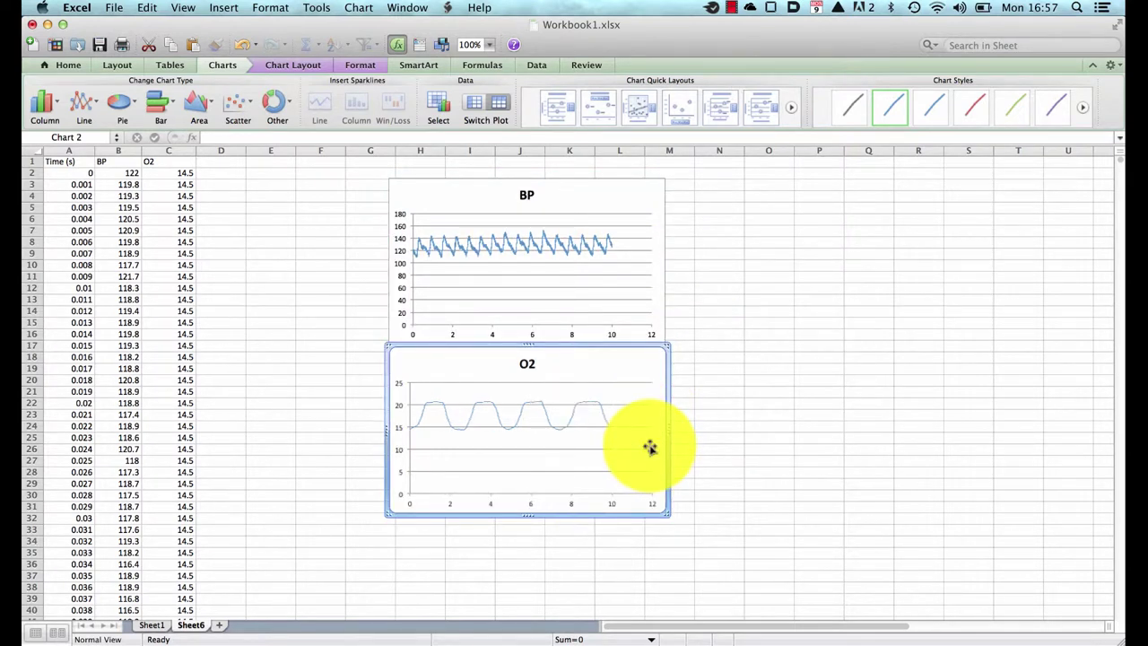
Step: Delete the O2 and BP chart titles, then select the BP chart's vertical axis
left_click(519, 358)
key("Delete")
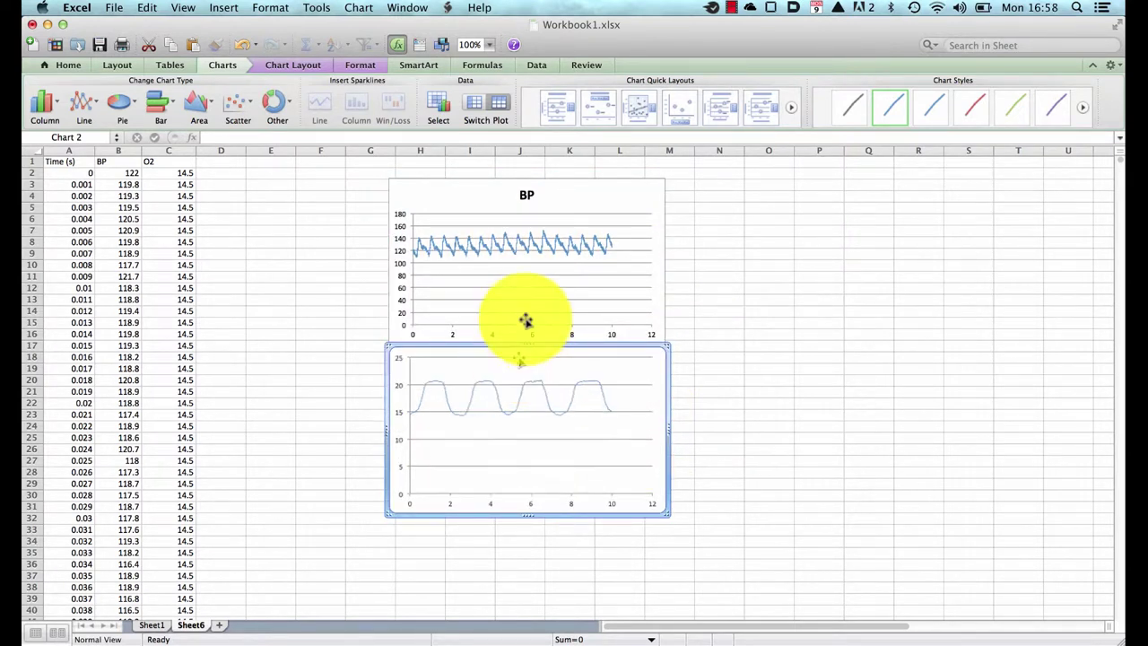
left_click(526, 196)
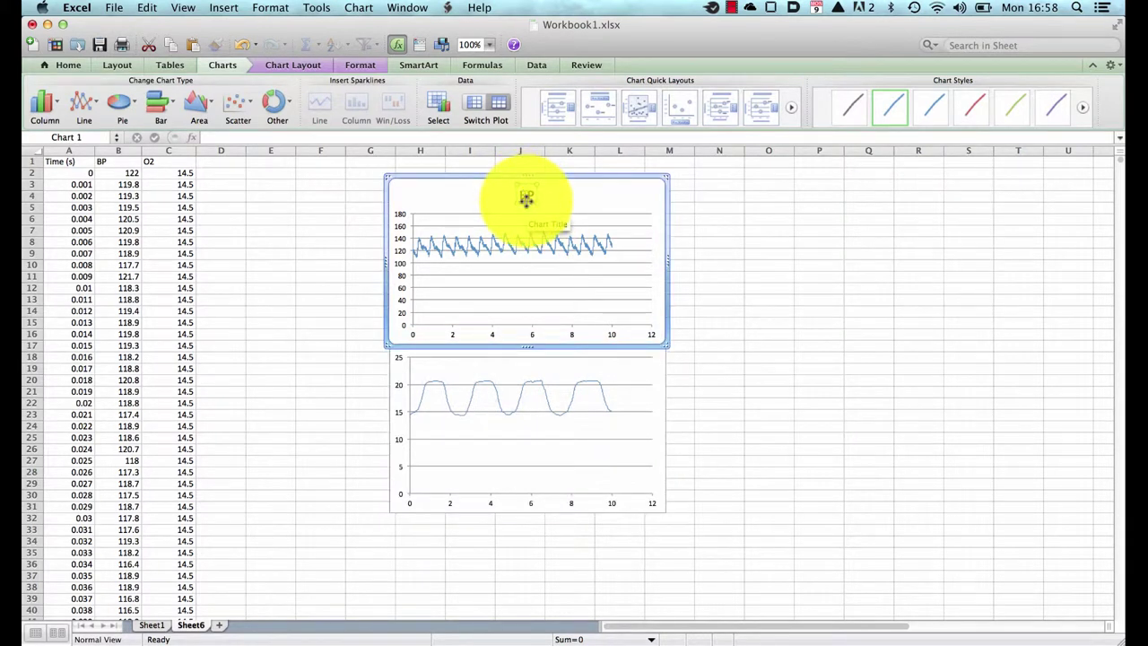
key("Delete")
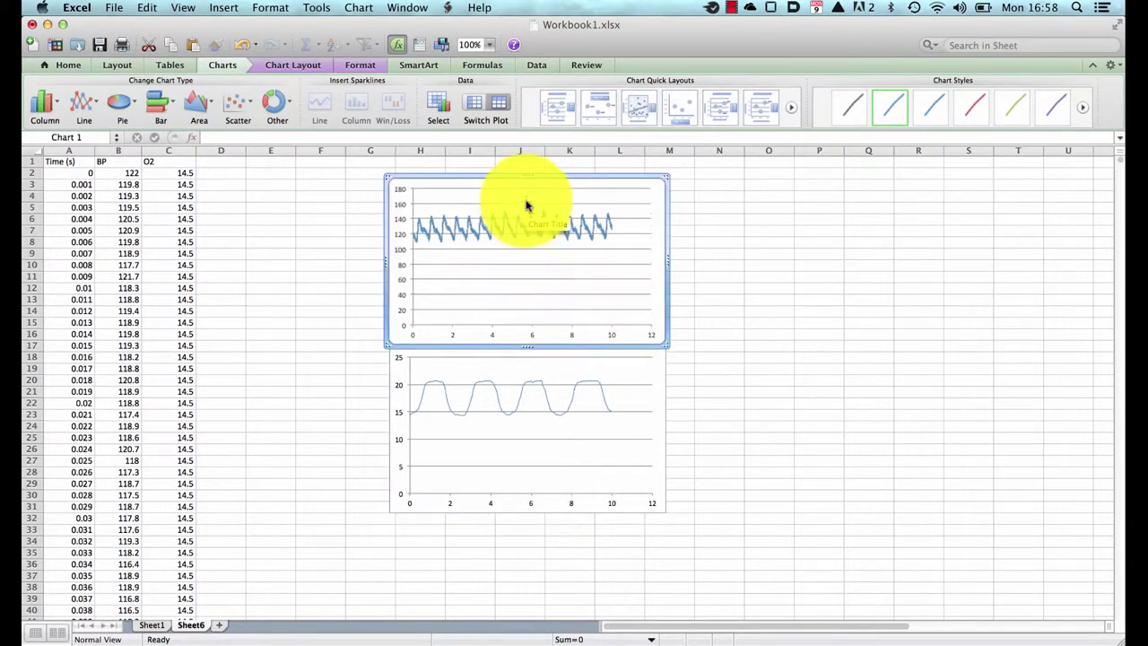
left_click(403, 259)
left_click(284, 71)
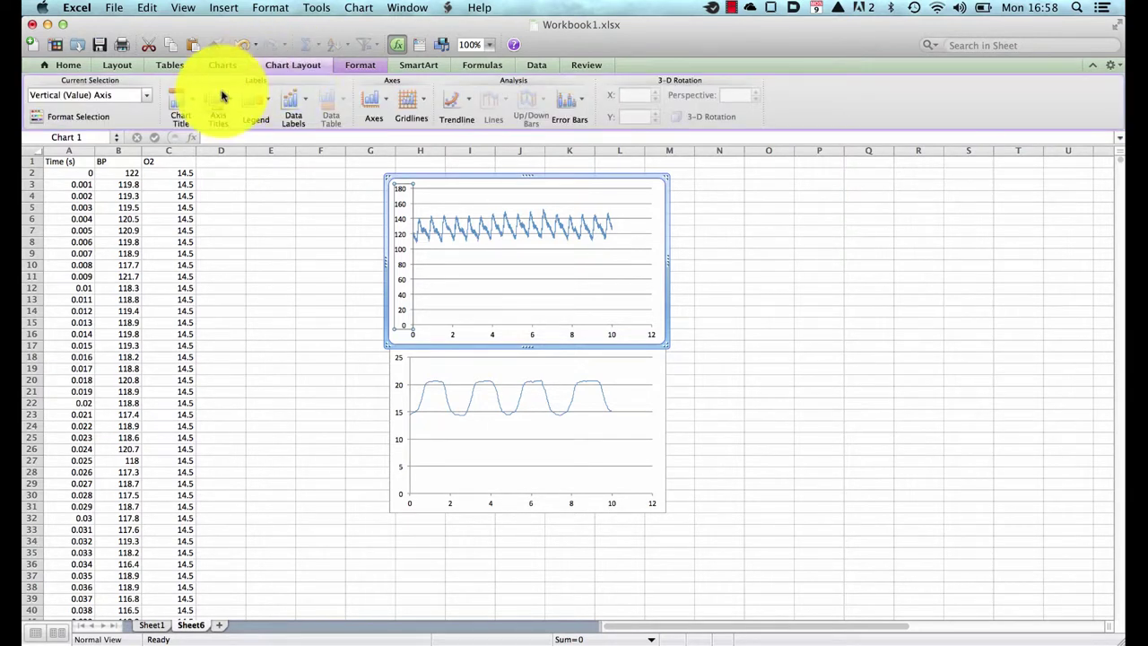
Step: Add a rotated vertical axis title reading 'Blood Pressure (mmHg)' to the BP chart
left_click(218, 99)
mouse_move(302, 144)
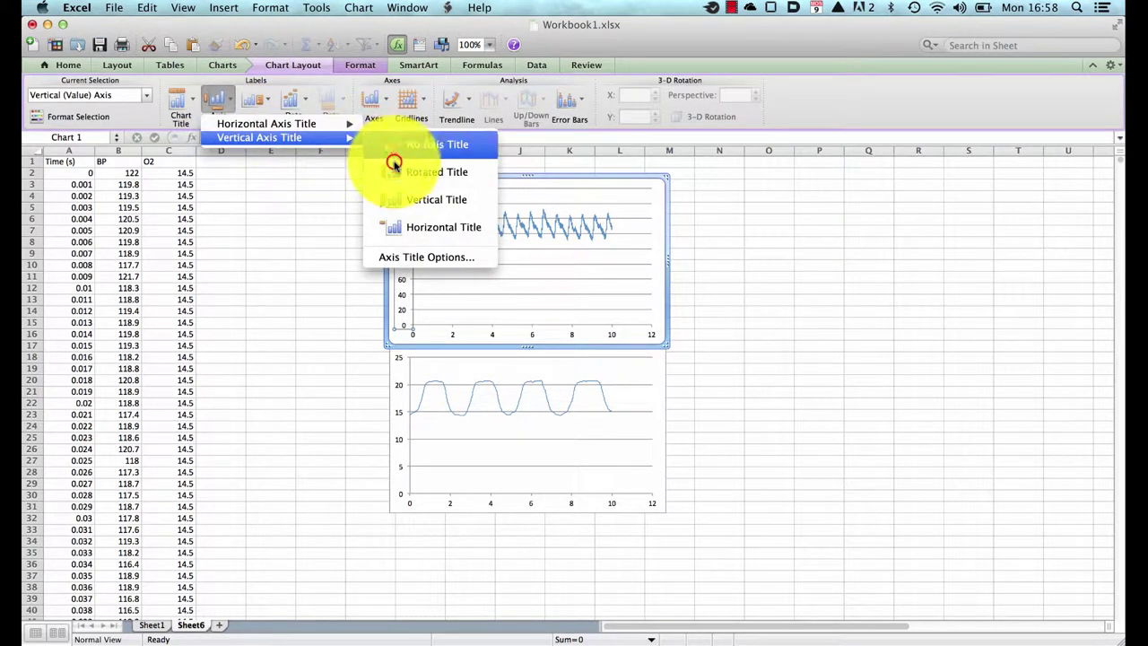
left_click(394, 170)
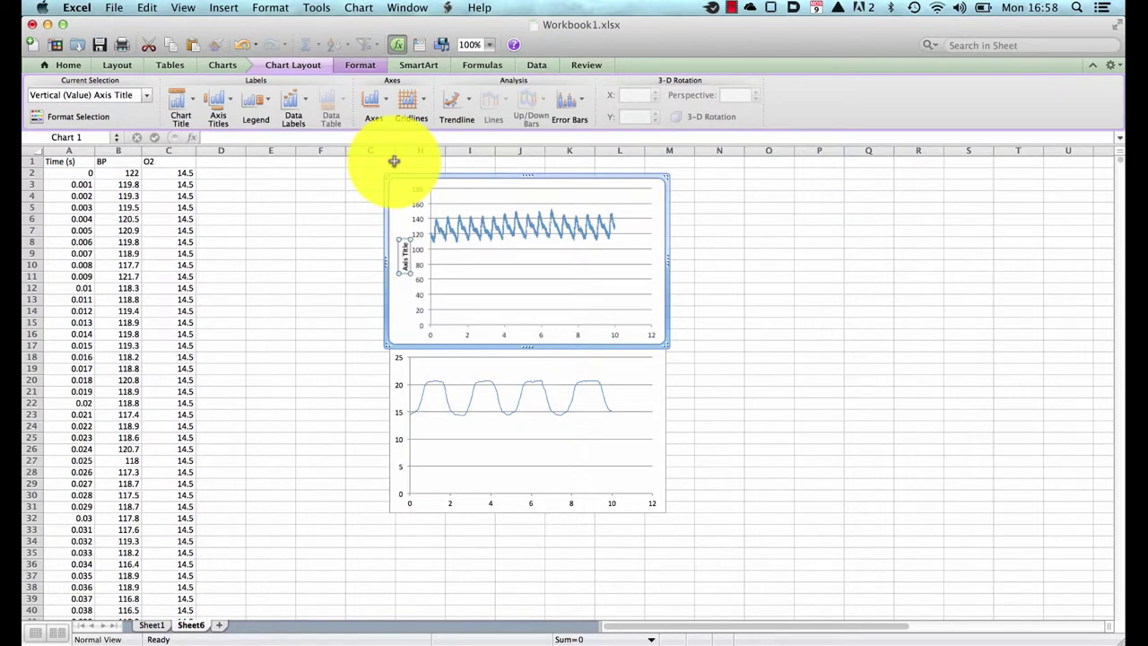
key("BackSpace")
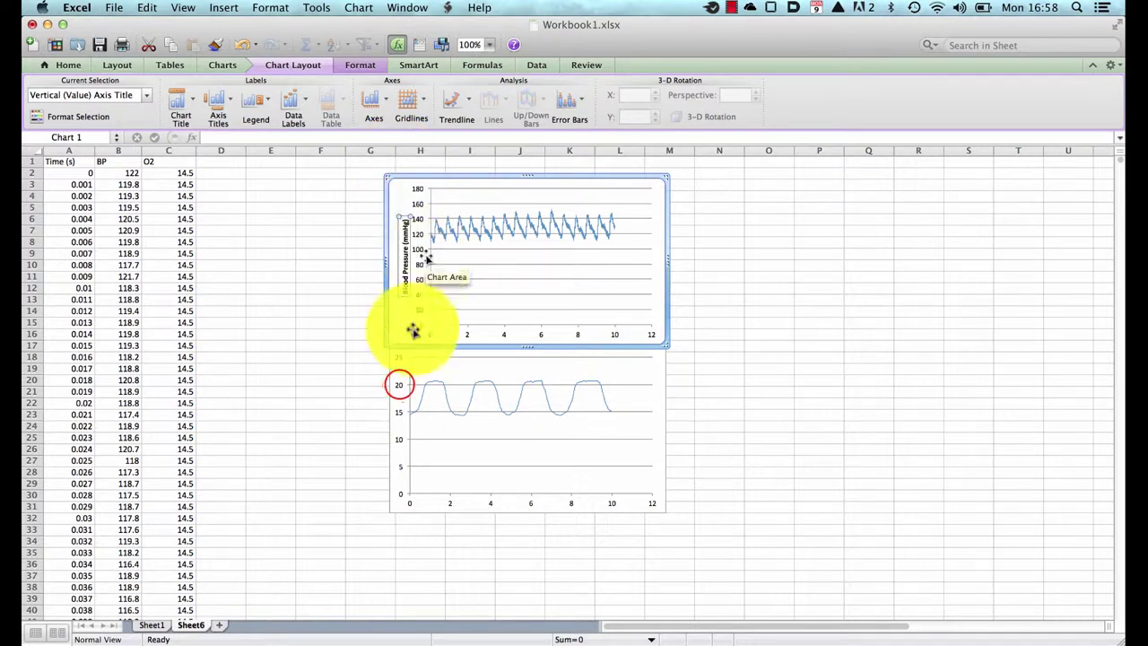
Step: Add a rotated vertical axis title reading 'O2 (%)' to the O2 chart
left_click(398, 387)
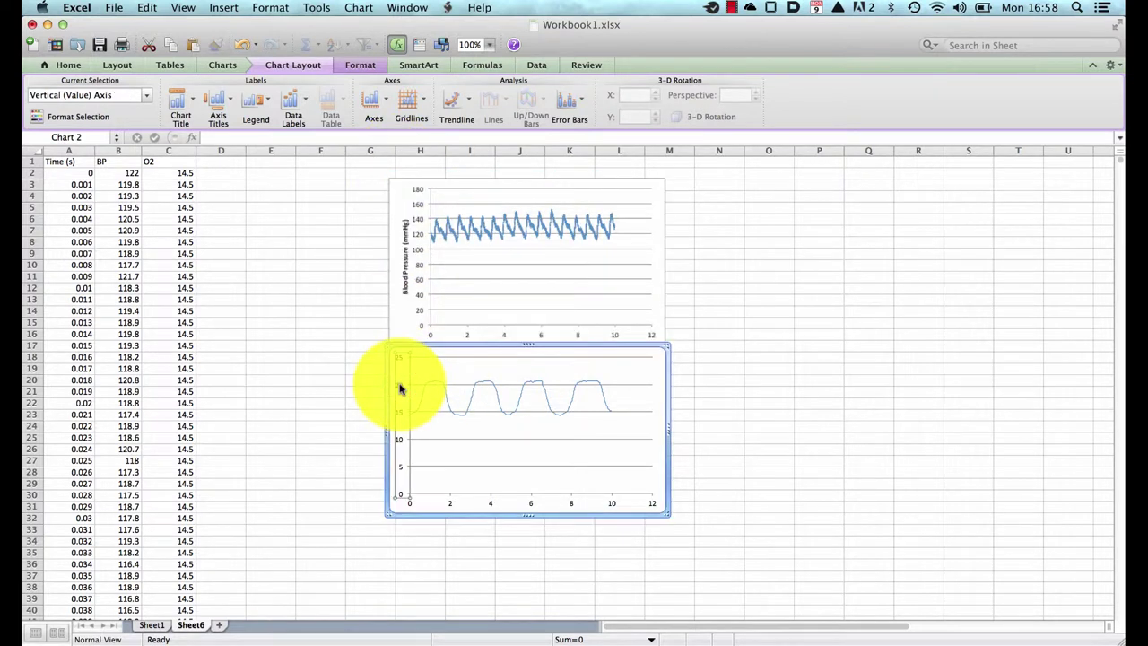
left_click(218, 106)
mouse_move(296, 137)
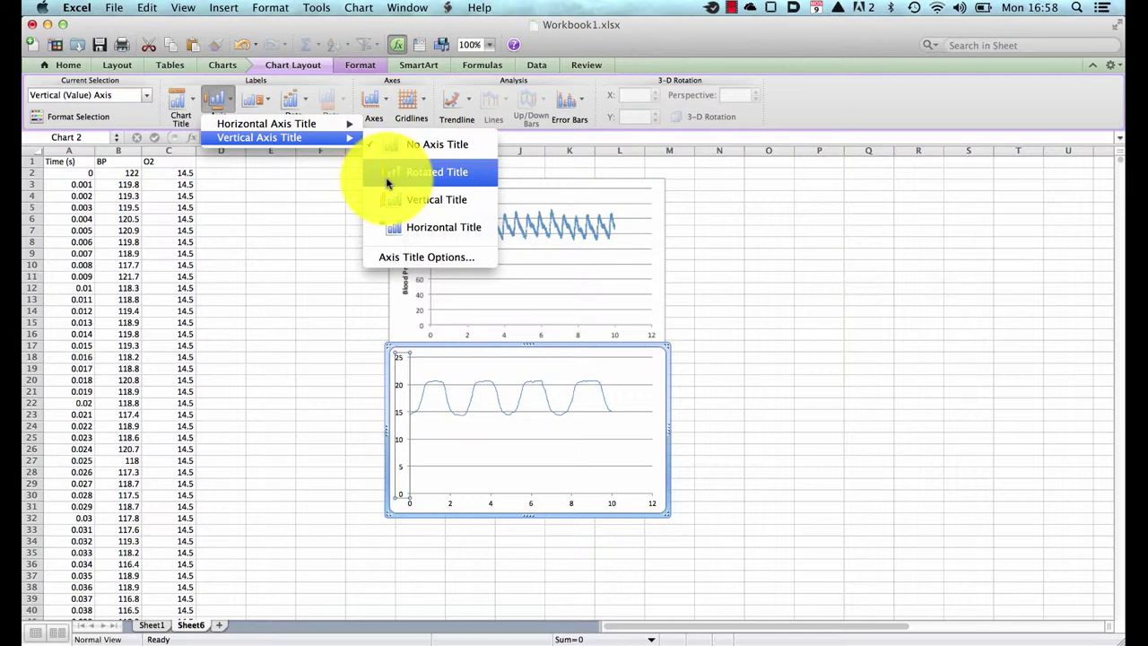
left_click(387, 183)
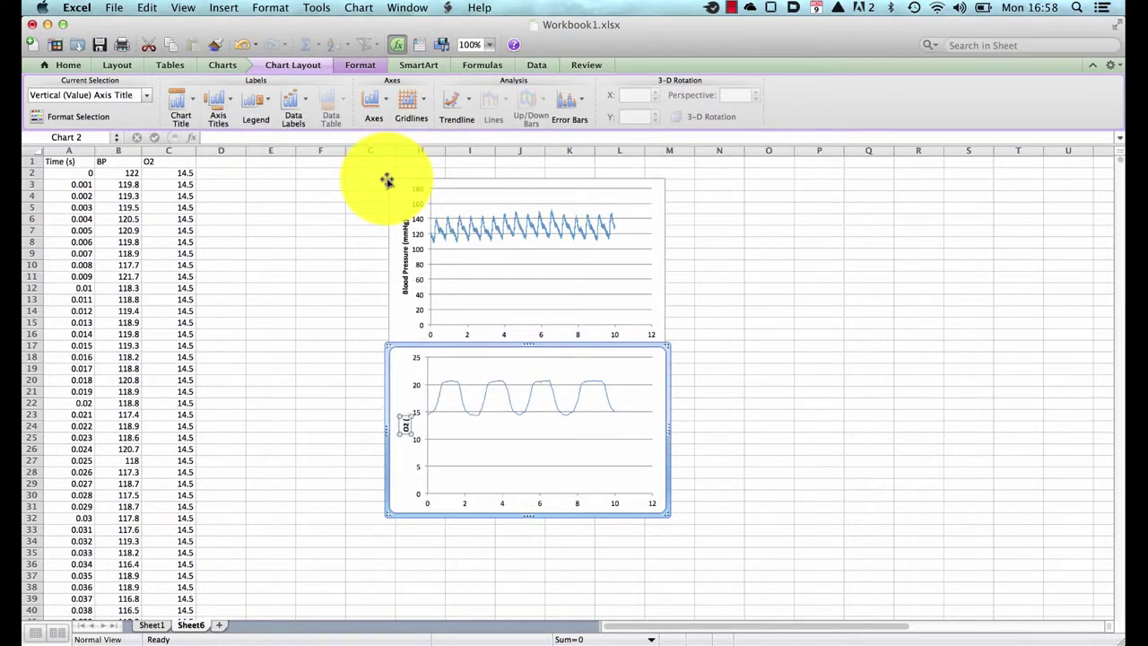
left_click(325, 361)
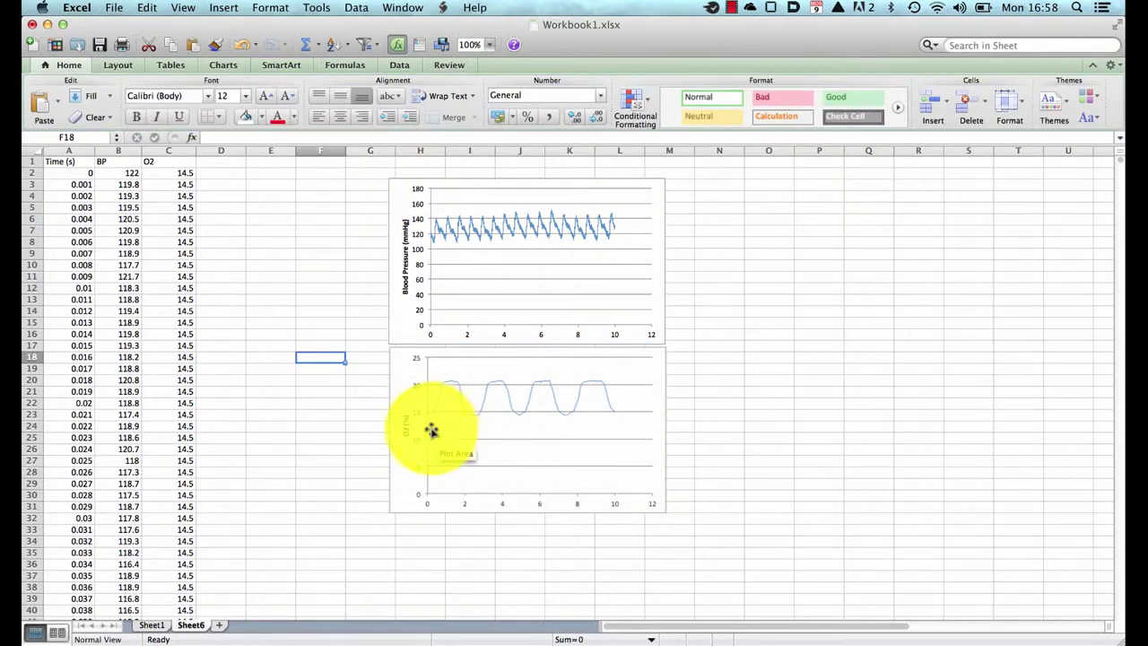
Step: Set the vertical axis minimum to 100 on the BP chart and 12 on the O2 chart
left_click(421, 284)
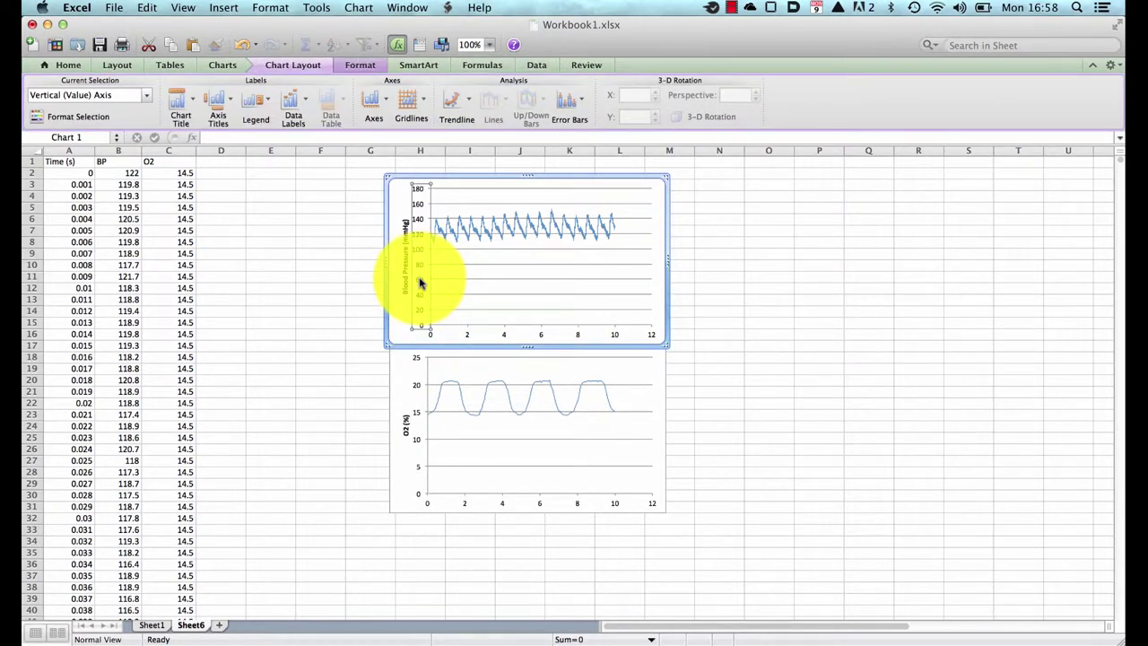
double_click(421, 284)
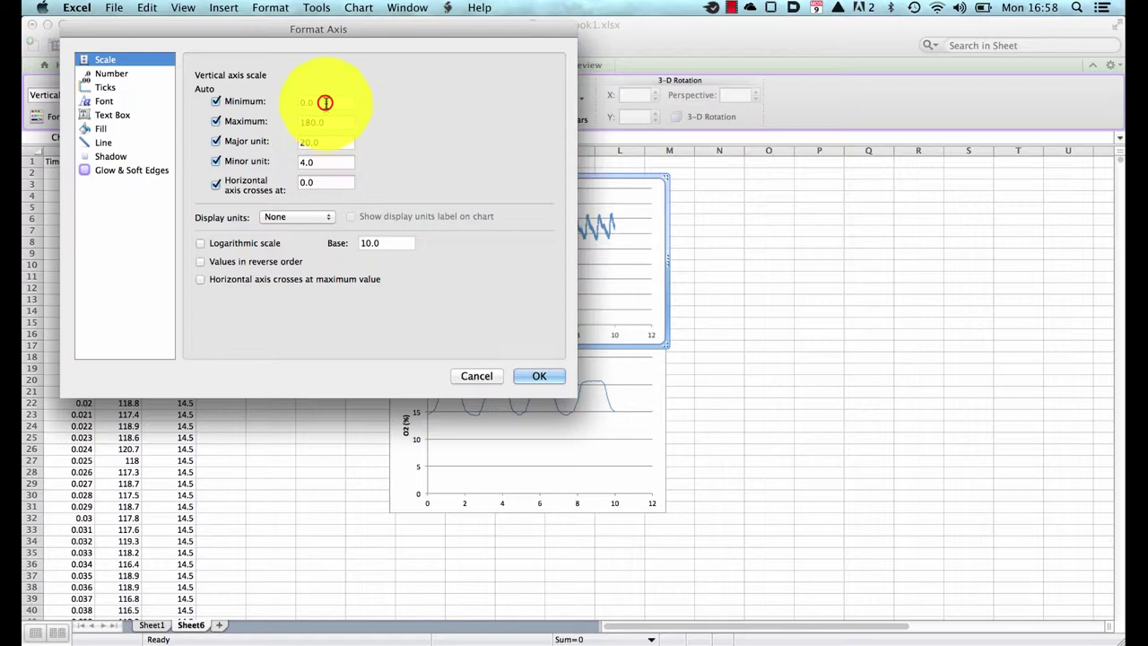
type("100")
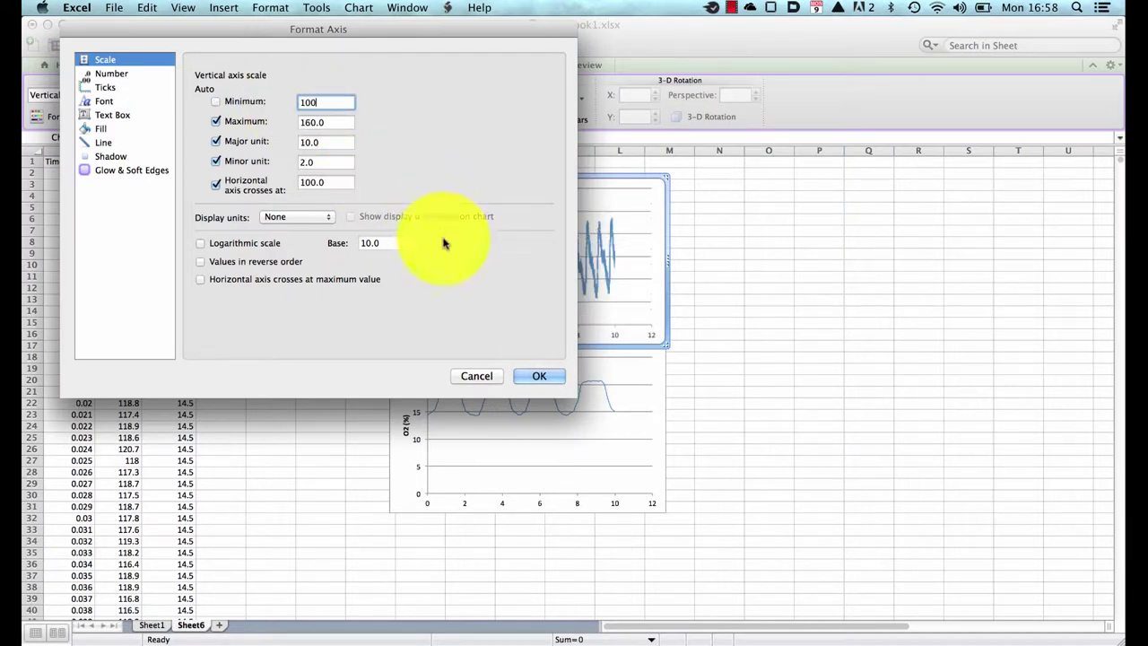
left_click(527, 376)
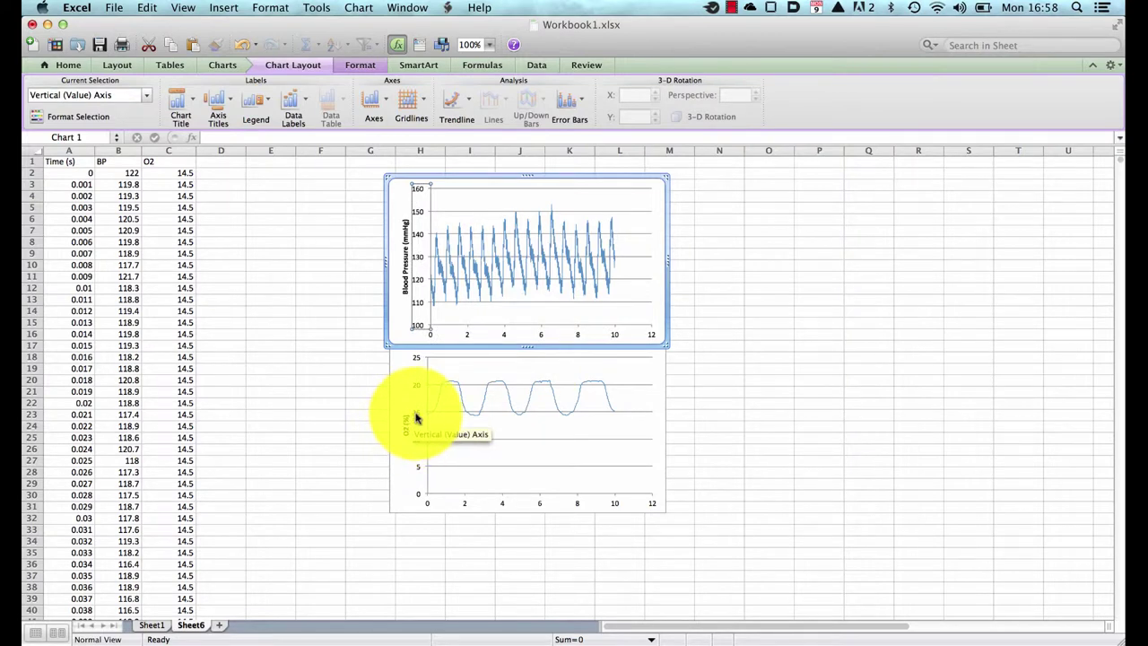
double_click(415, 417)
left_click(312, 106)
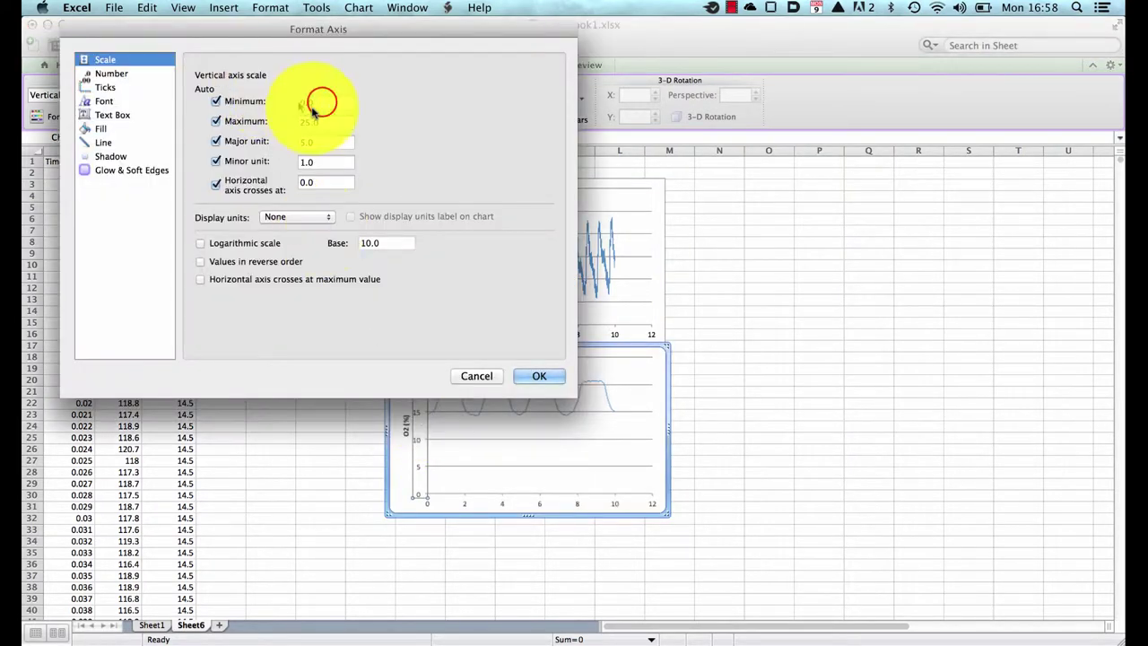
type("10")
left_click(325, 120)
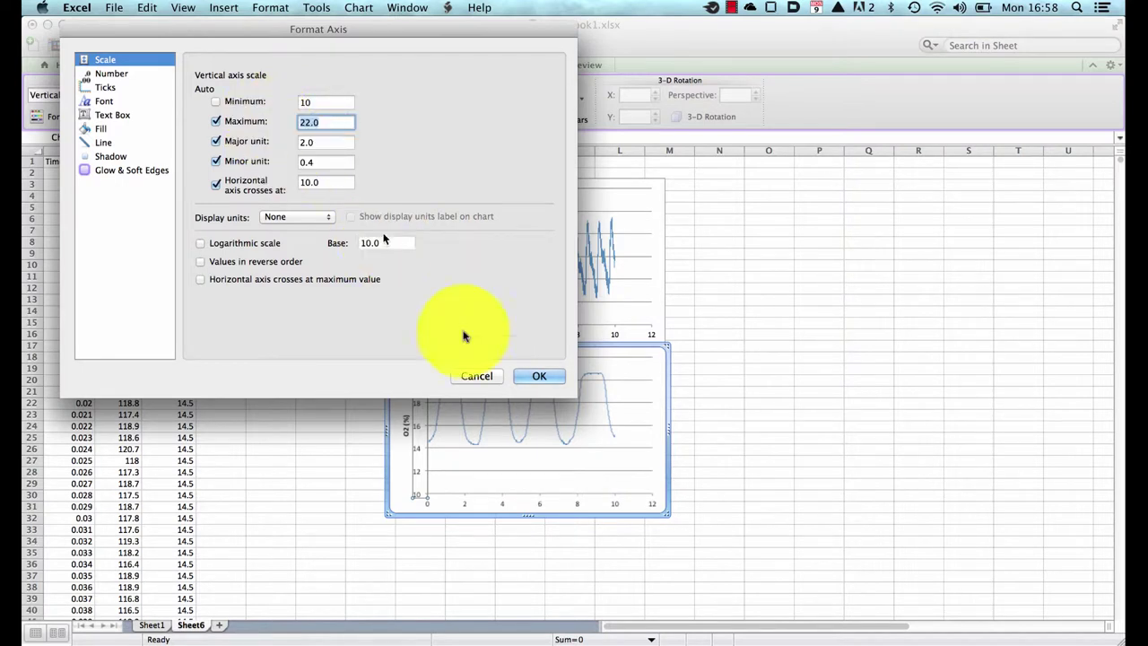
left_click(314, 102)
type("12")
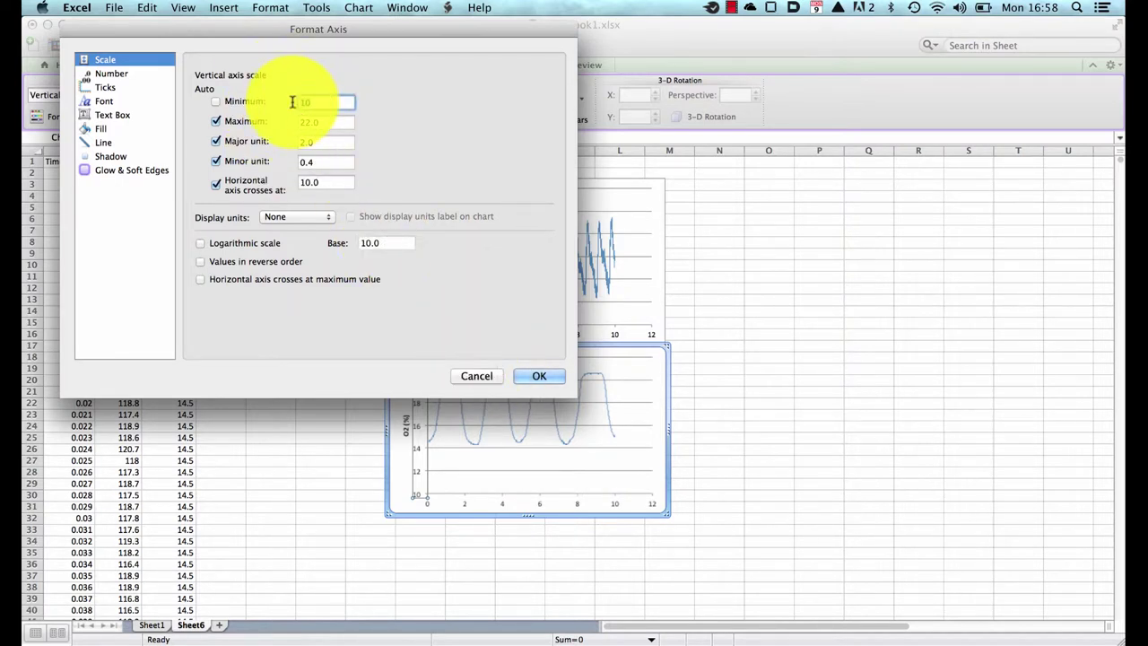
left_click(529, 376)
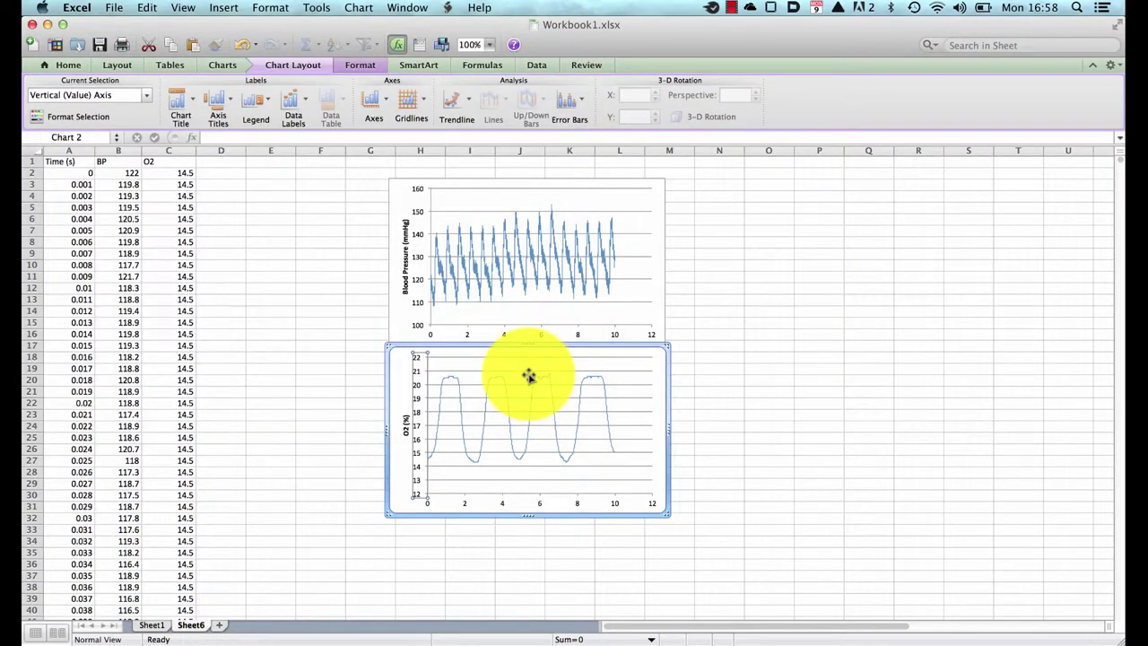
Step: Set the time axis maximum to 10 on both the O2 and BP charts
left_click(613, 505)
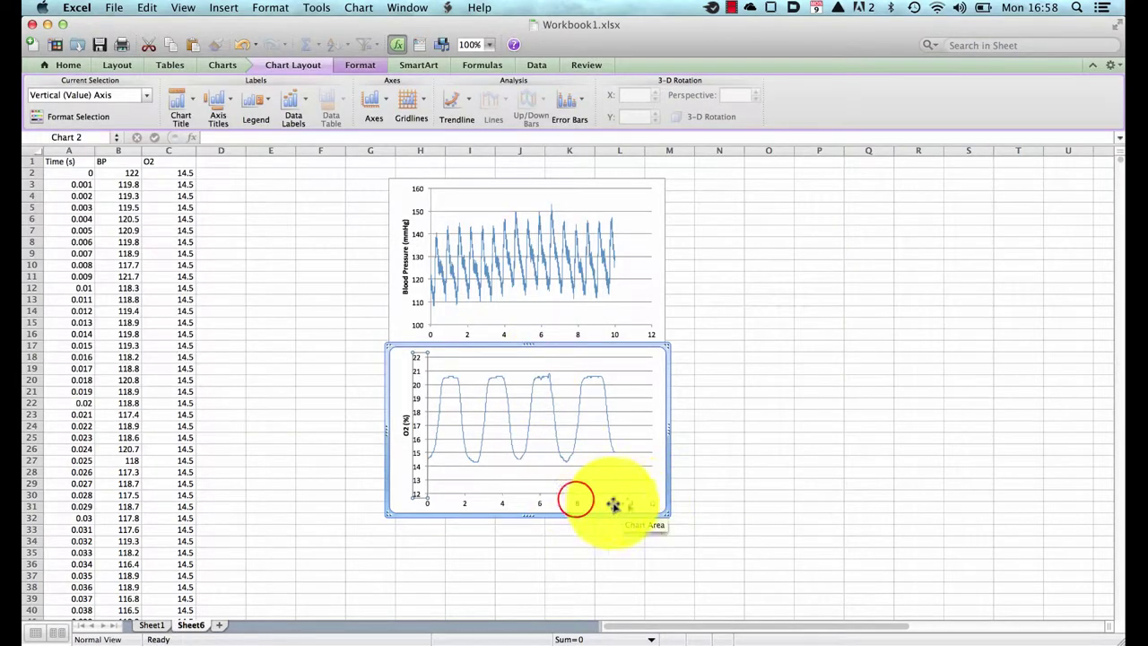
double_click(575, 499)
left_click(324, 121)
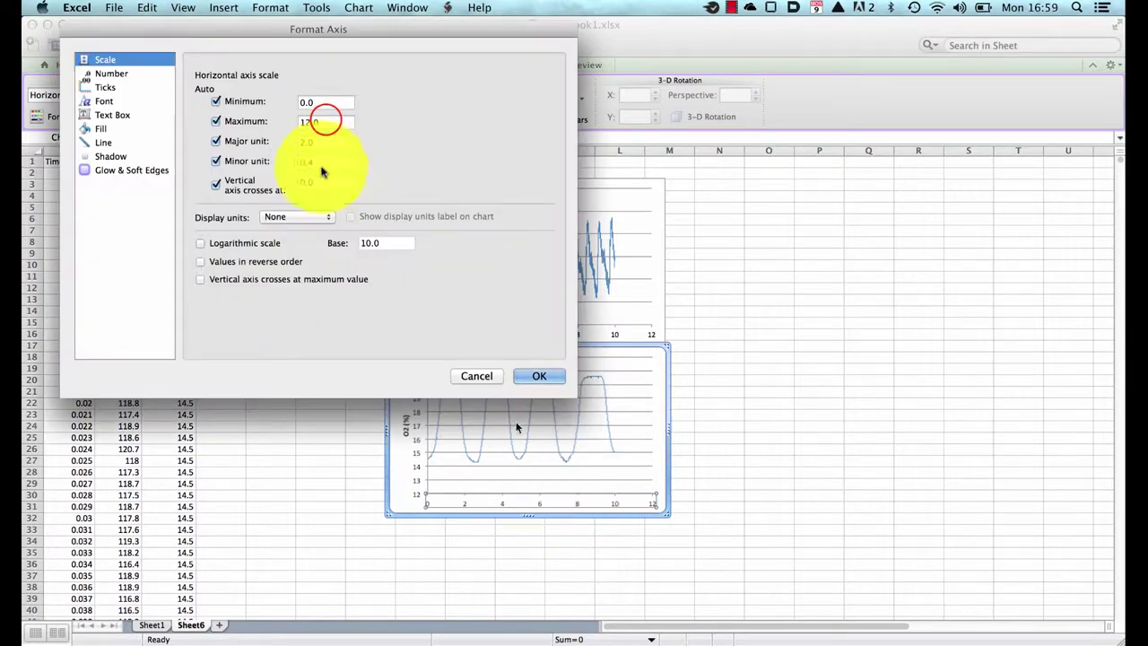
type("10")
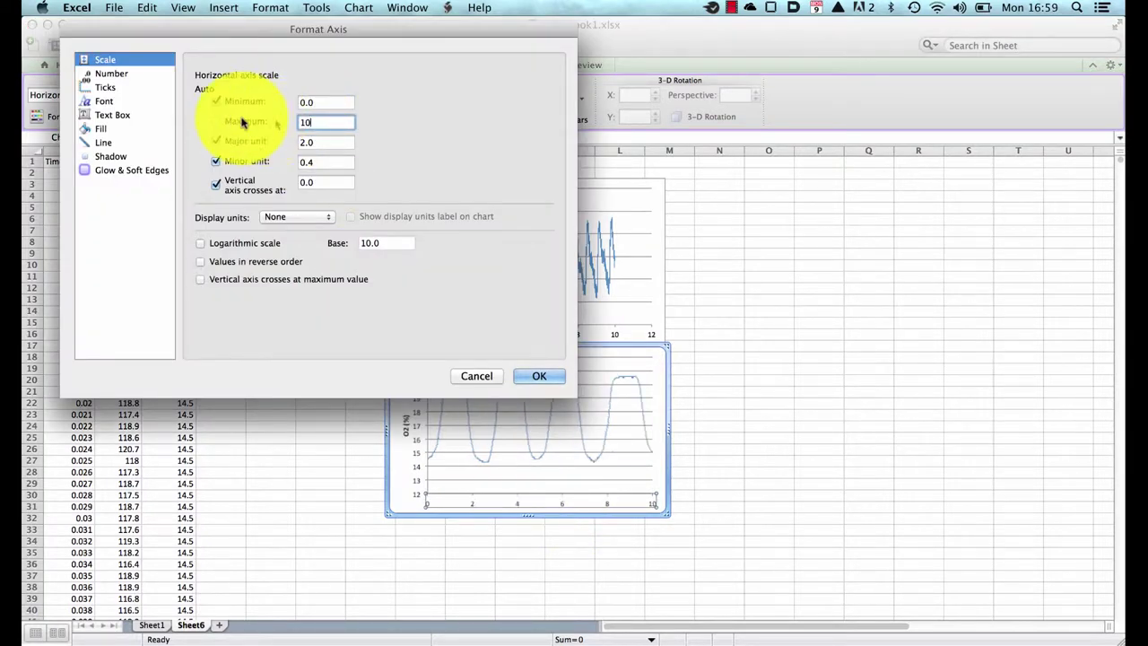
left_click(542, 376)
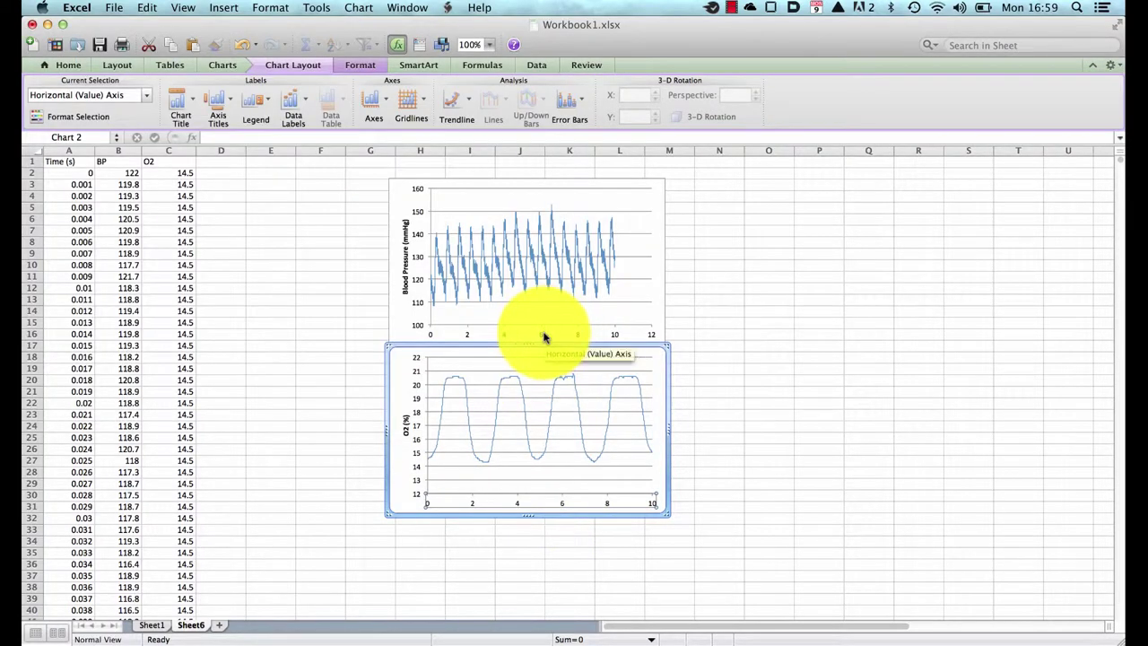
double_click(544, 337)
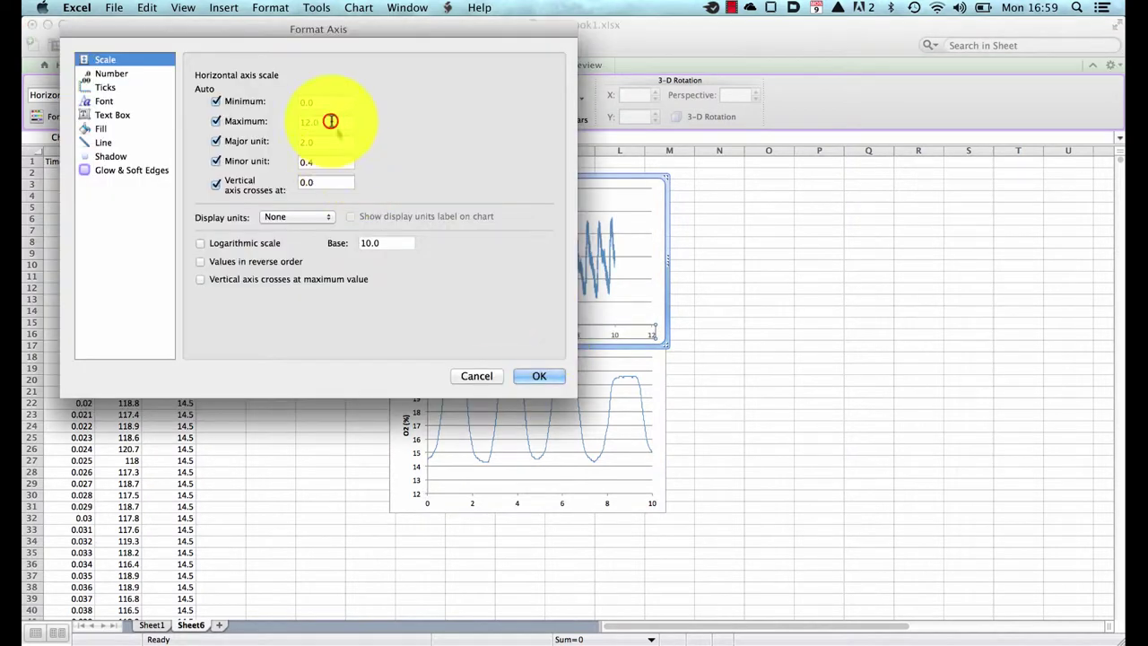
left_click_drag(328, 121, 257, 121)
type("10")
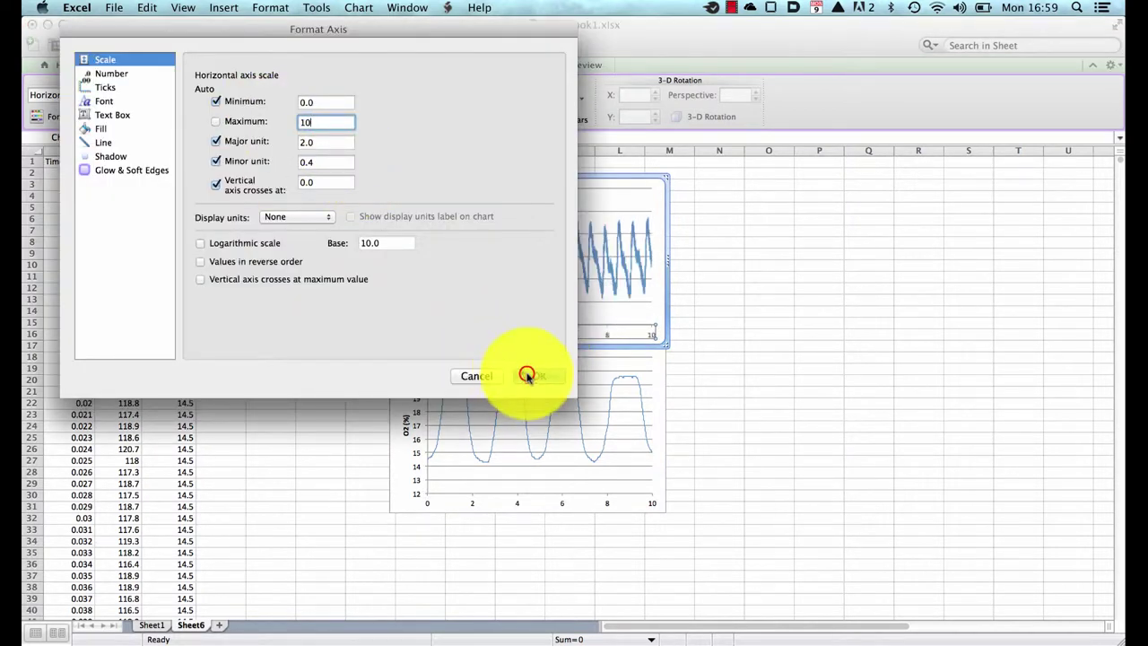
left_click(529, 377)
left_click(714, 369)
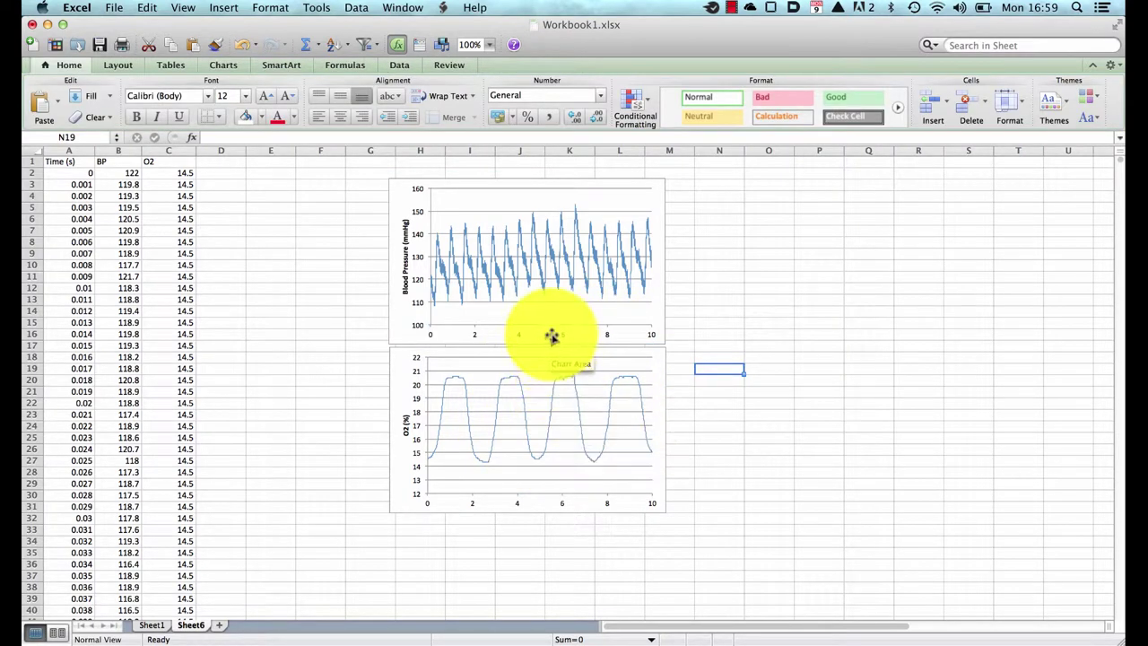
Step: Remove the horizontal time axis from the BP chart
left_click(563, 334)
left_click(565, 334)
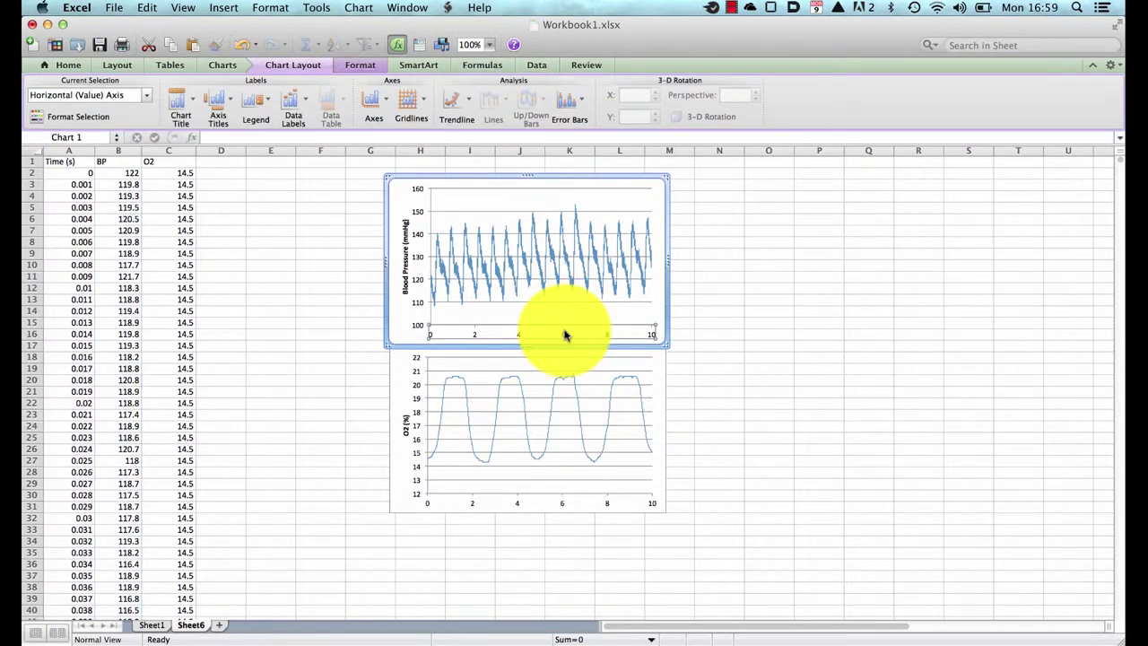
key("BackSpace")
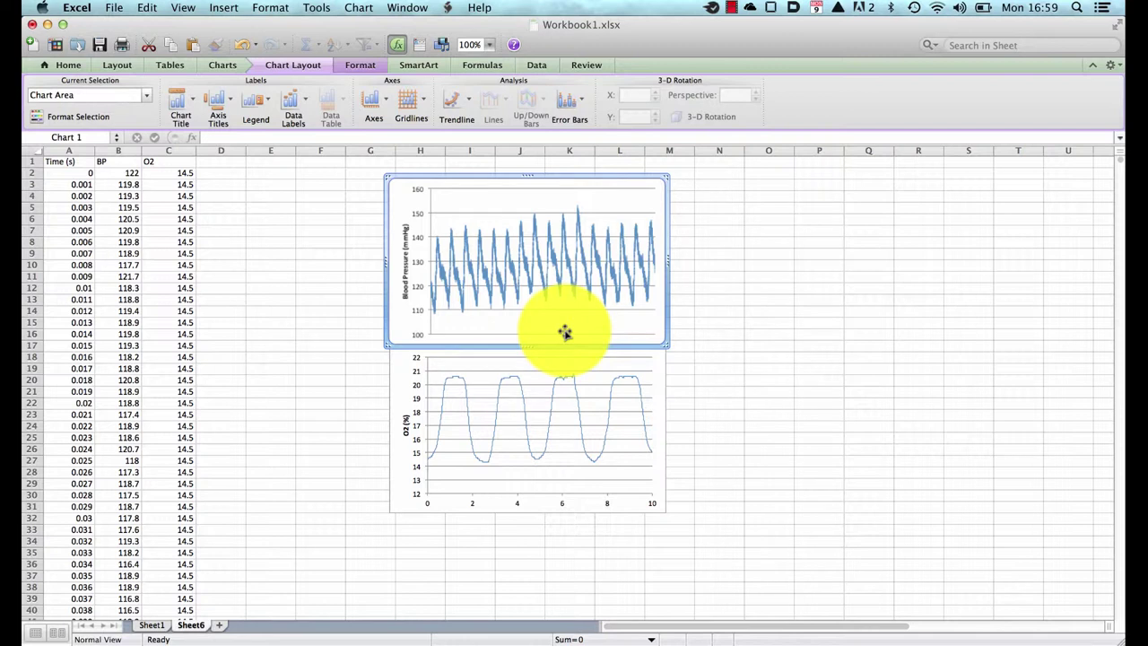
left_click(714, 389)
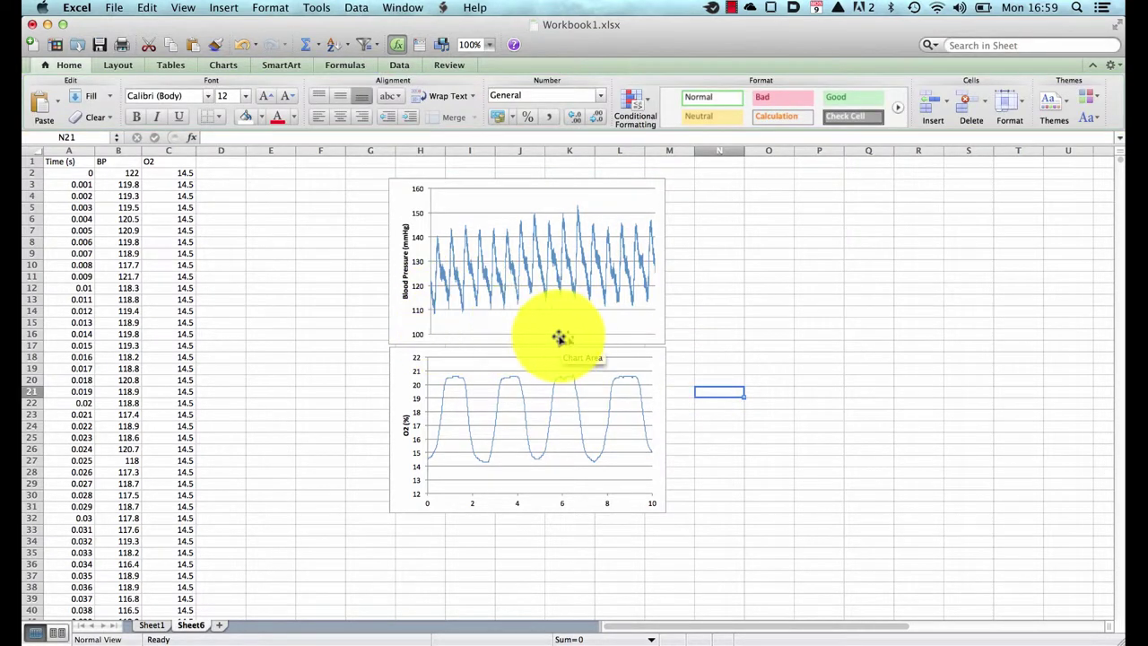
Step: Nudge the BP chart left and drag both BP and O2 charts wider to the right
left_click(388, 317)
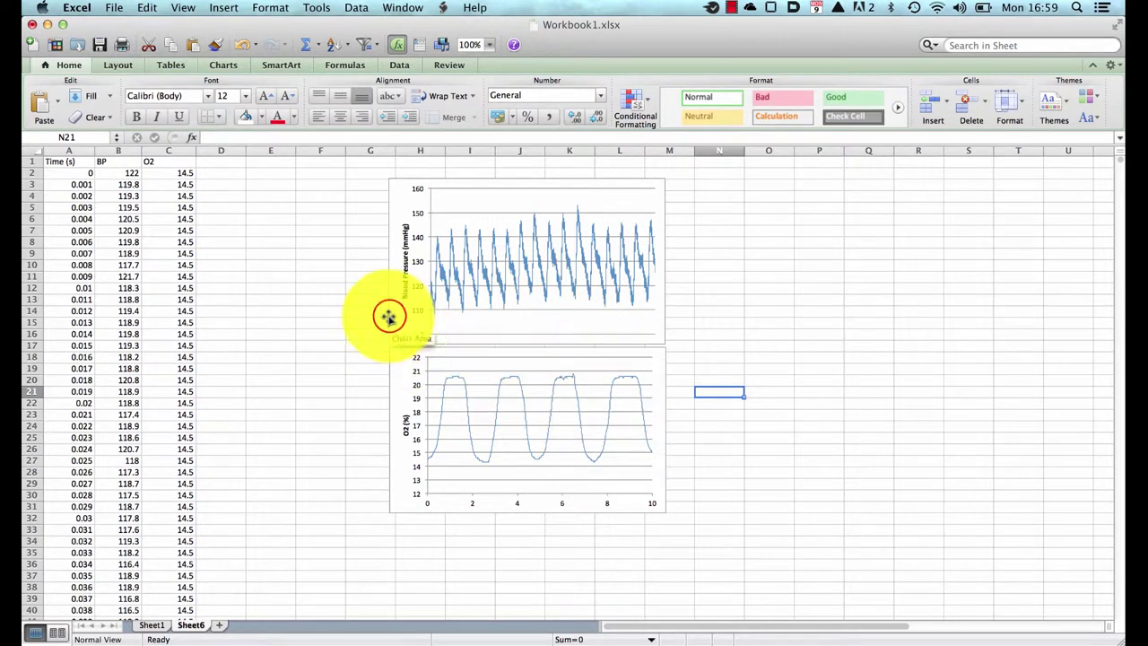
left_click(389, 316)
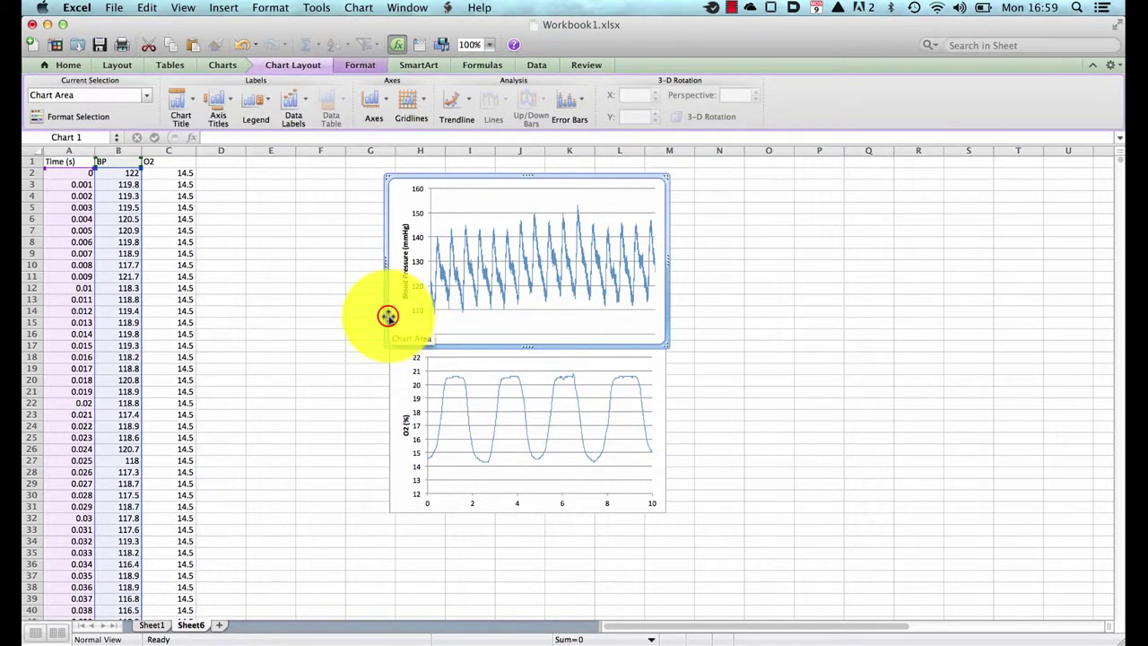
left_click_drag(386, 318, 382, 318)
left_click(662, 256)
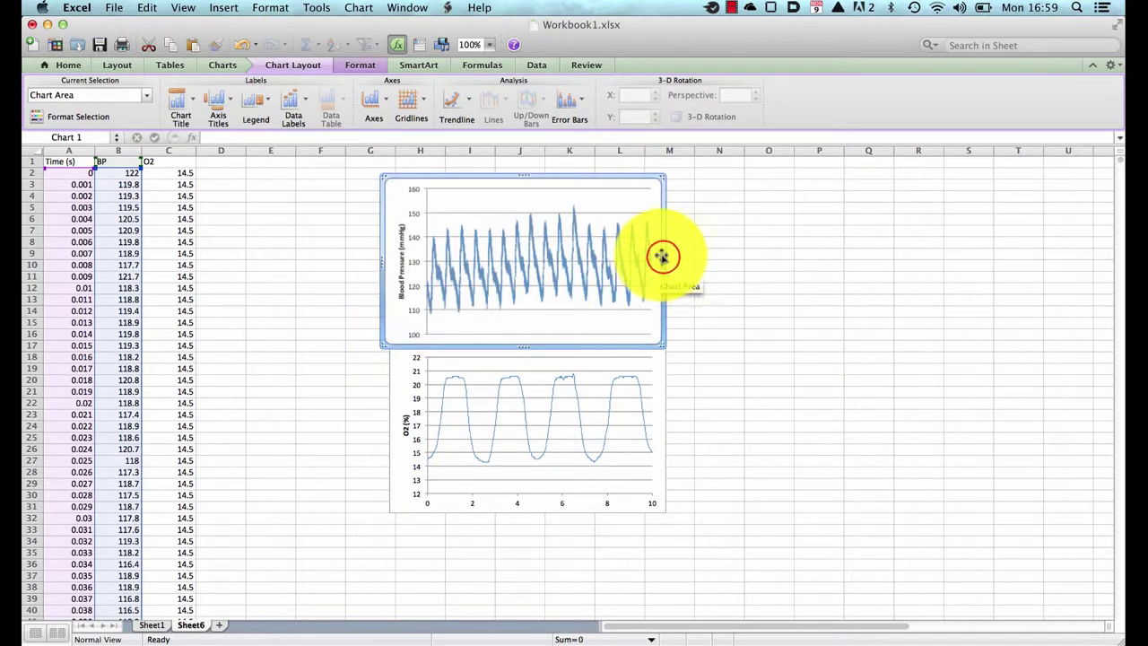
left_click_drag(661, 256, 847, 260)
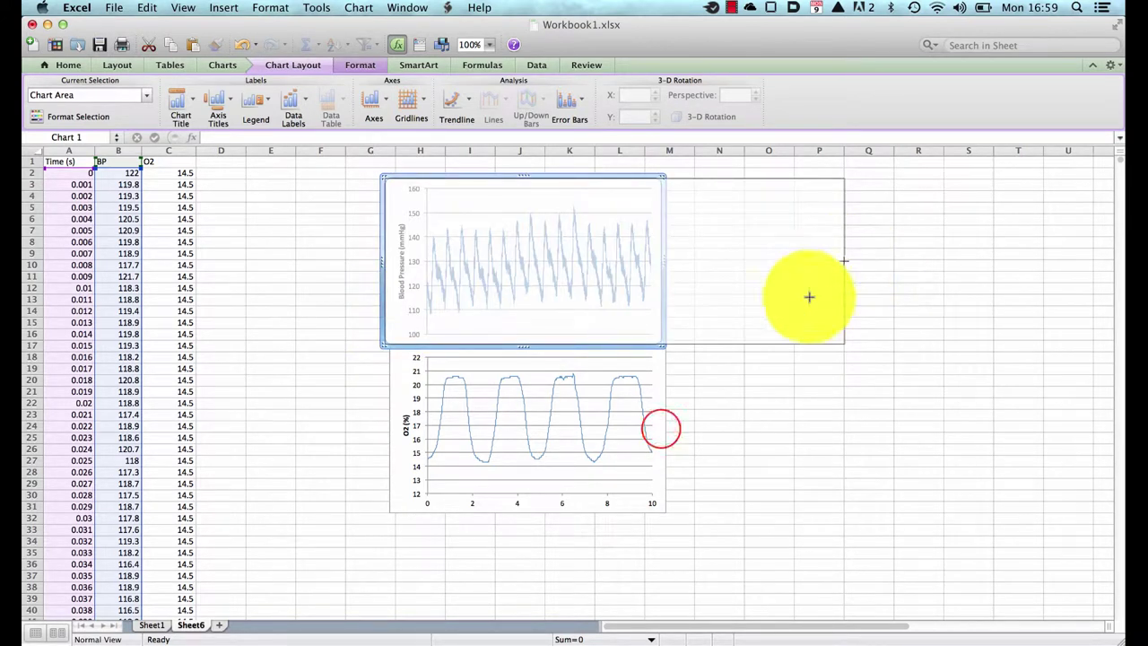
left_click(669, 428)
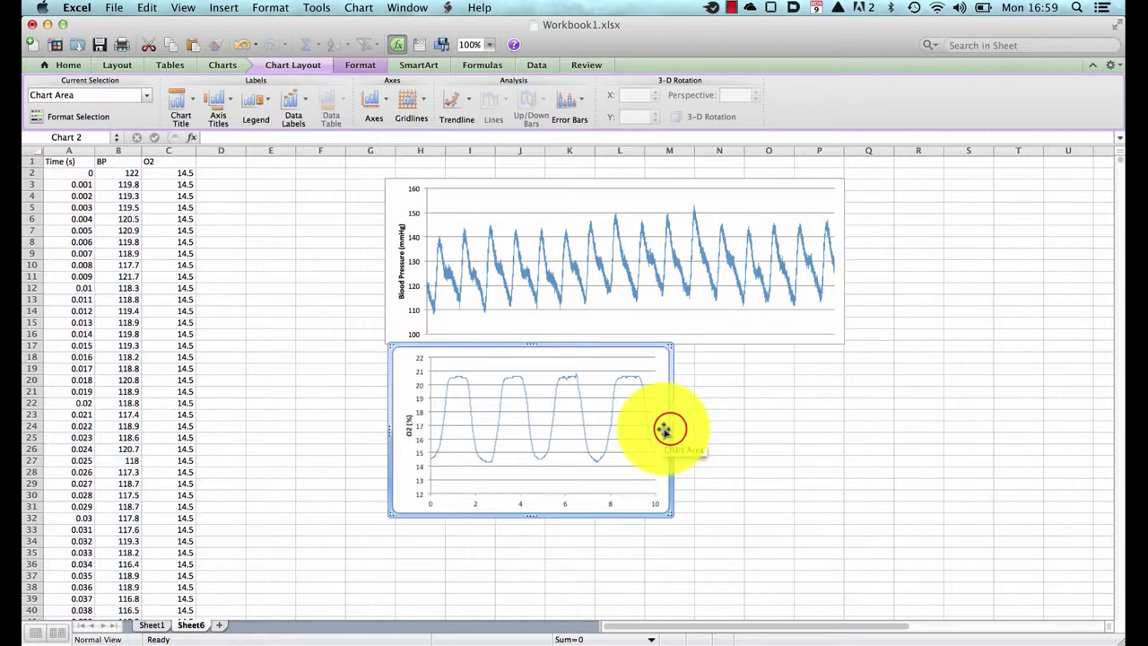
left_click_drag(670, 429, 845, 429)
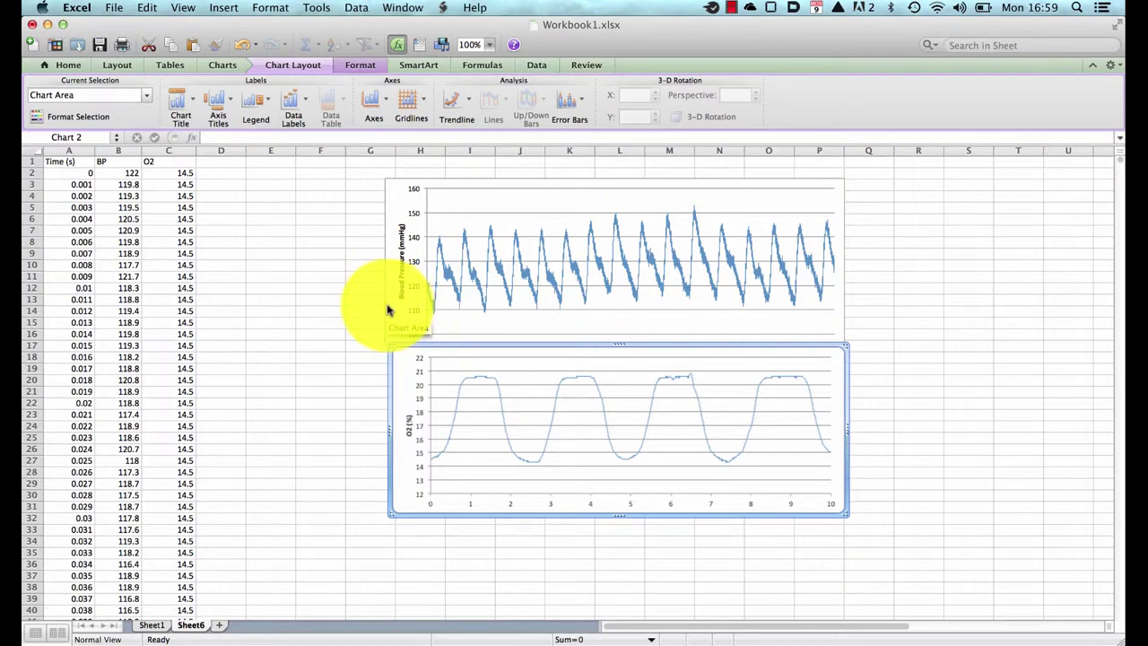
Step: Align both charts along their left edges and fine-tune the O2 chart width to 21.3 cm
left_click(387, 309, "shift")
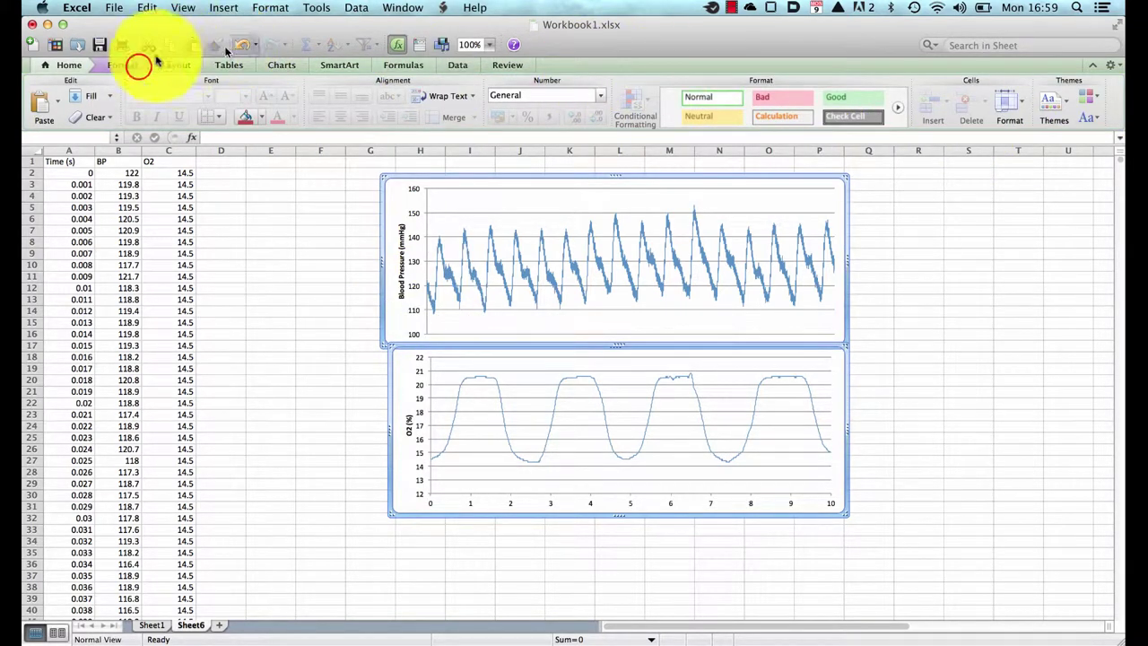
left_click(139, 67)
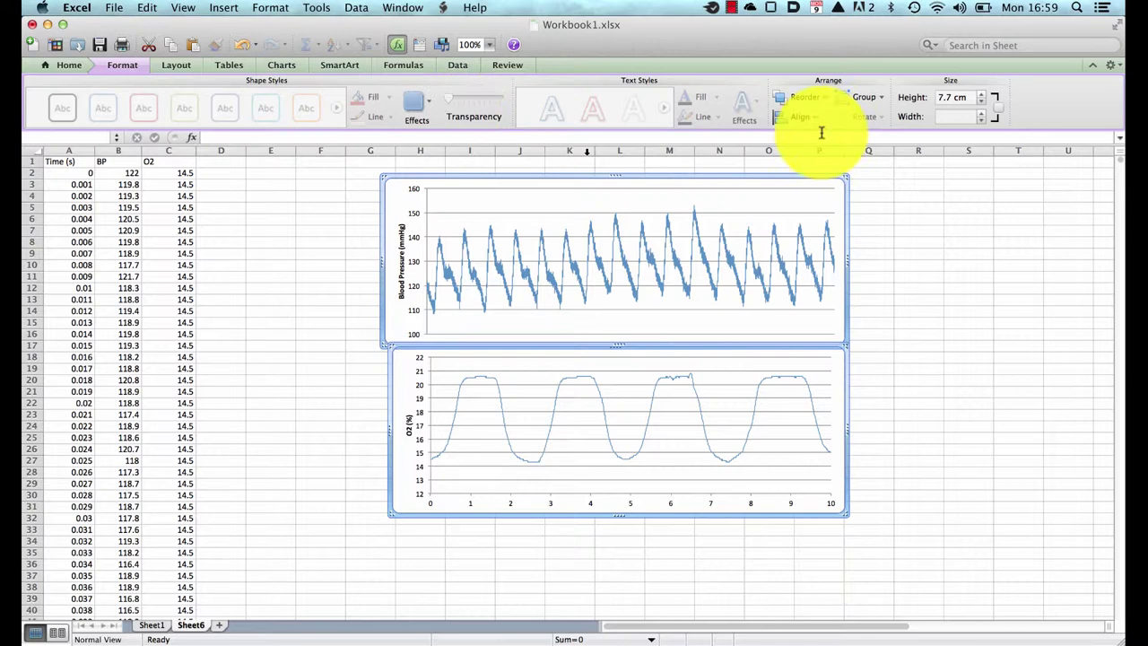
left_click(801, 117)
left_click(814, 139)
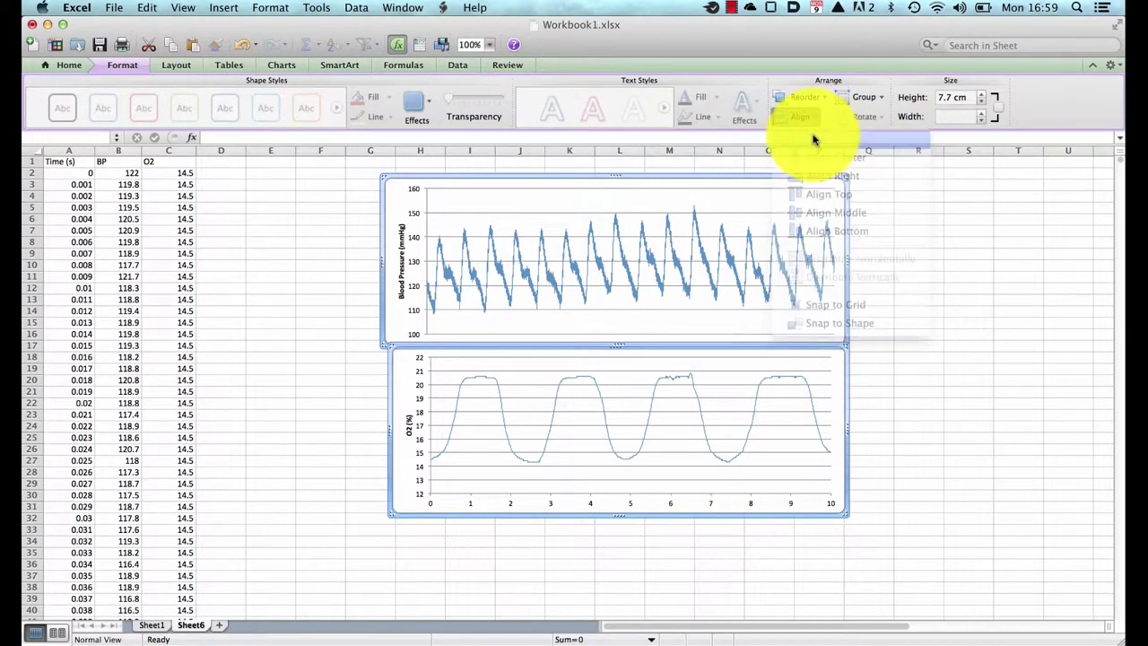
left_click(899, 321)
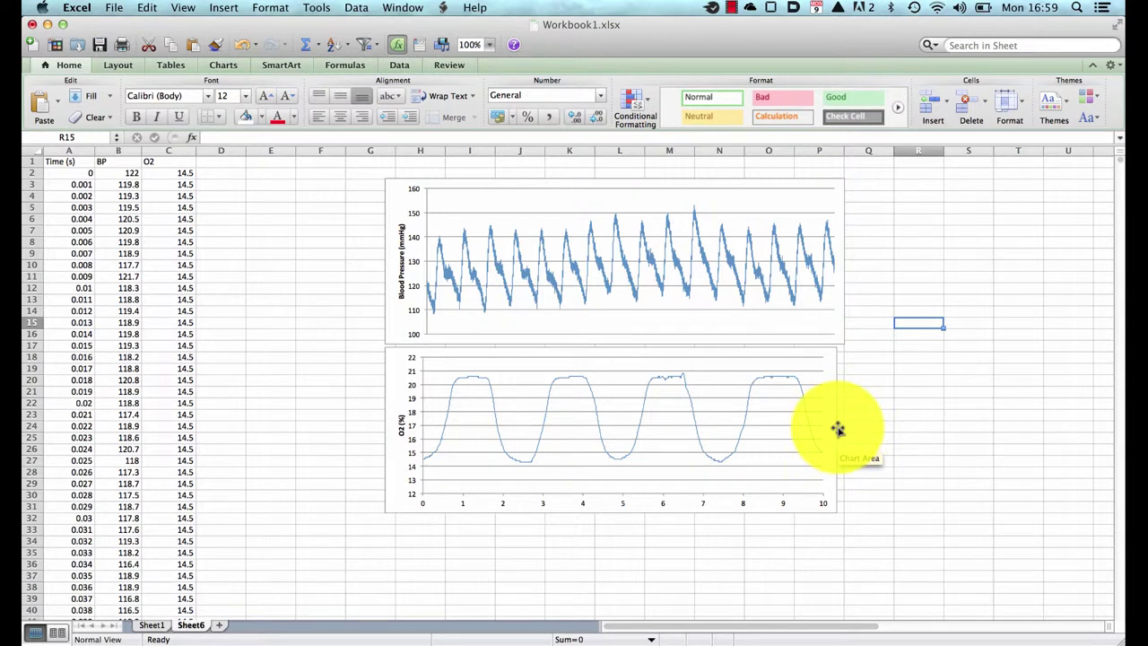
left_click(828, 425)
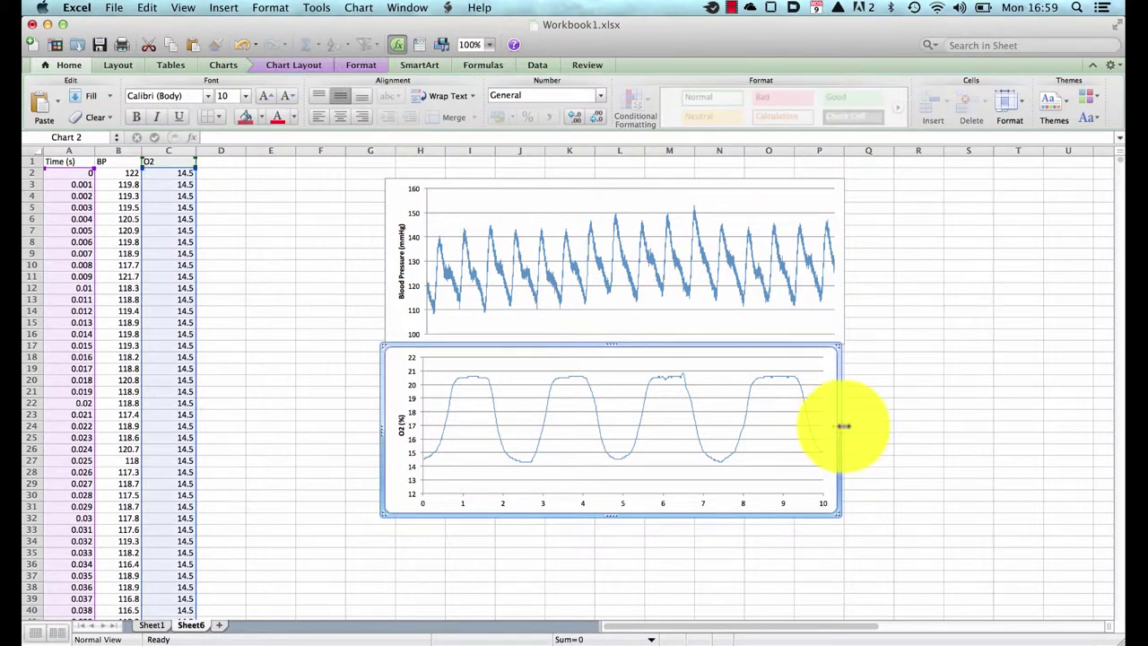
left_click_drag(843, 426, 847, 426)
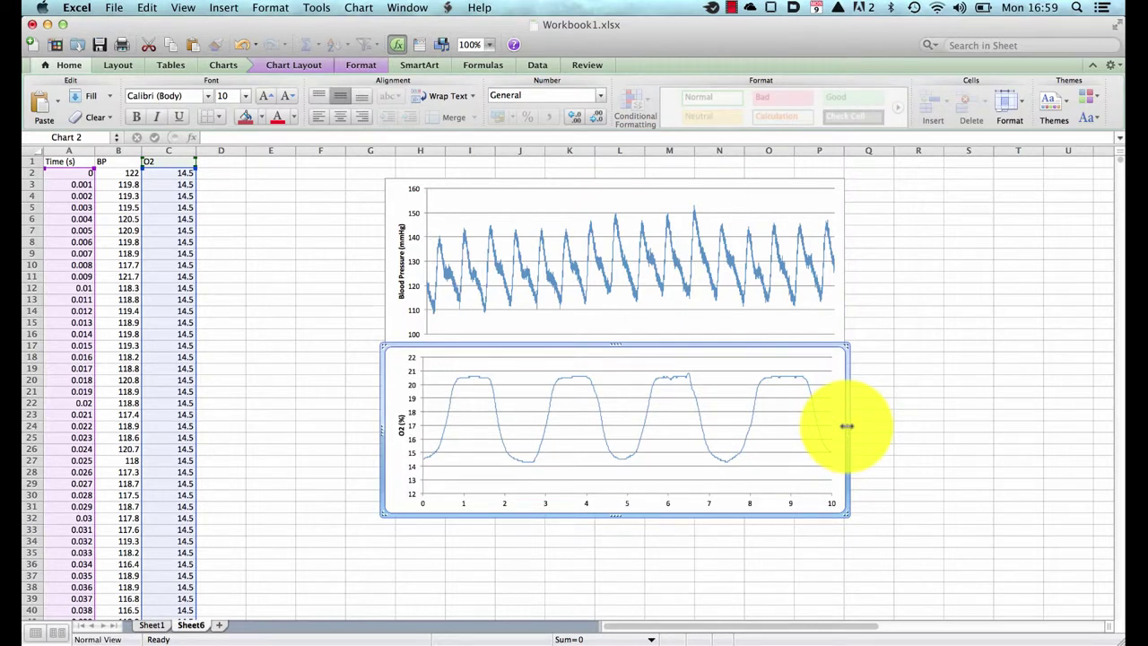
left_click_drag(846, 426, 848, 426)
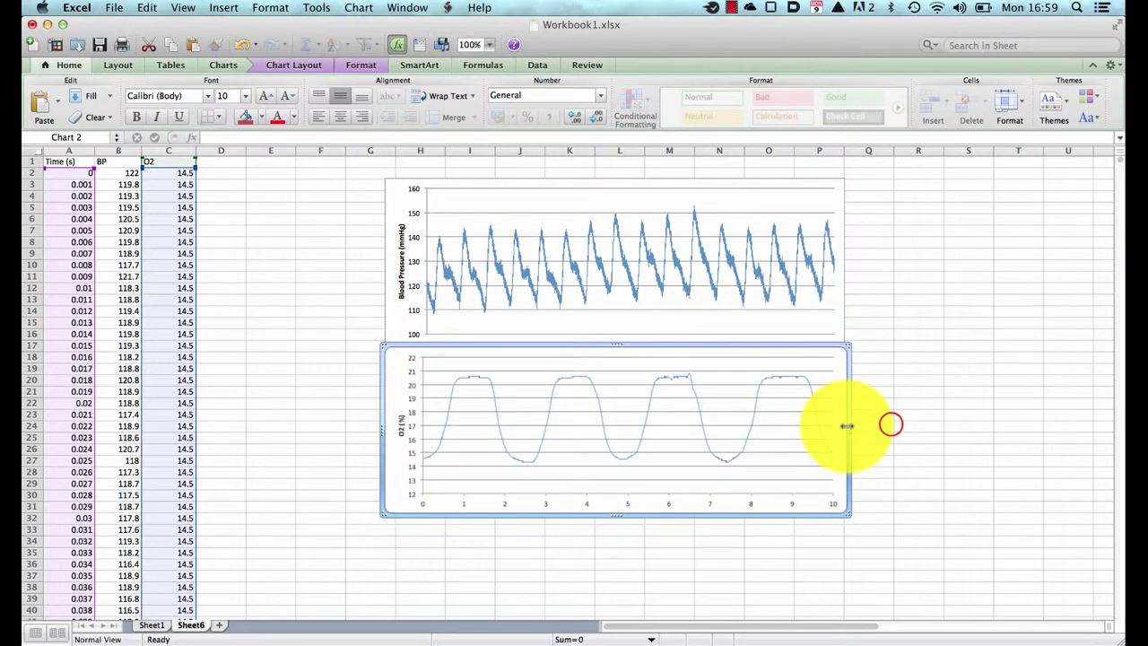
Step: Widen the O2 plot area leftward and move the O2 (%) title closer to it
left_click(890, 423)
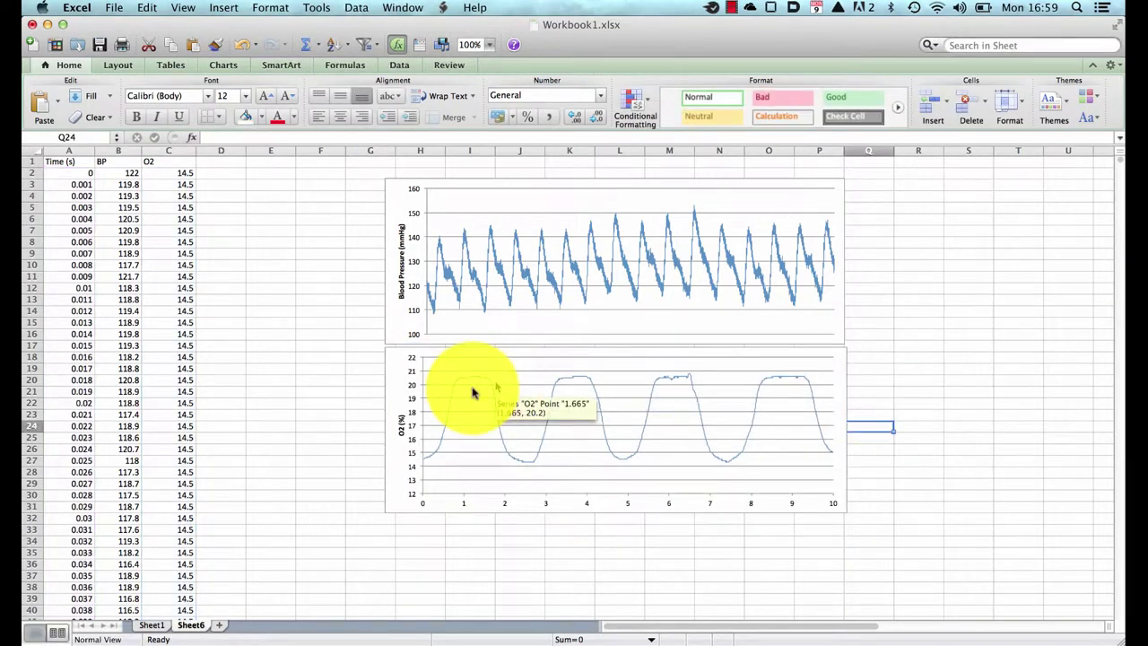
left_click(429, 418)
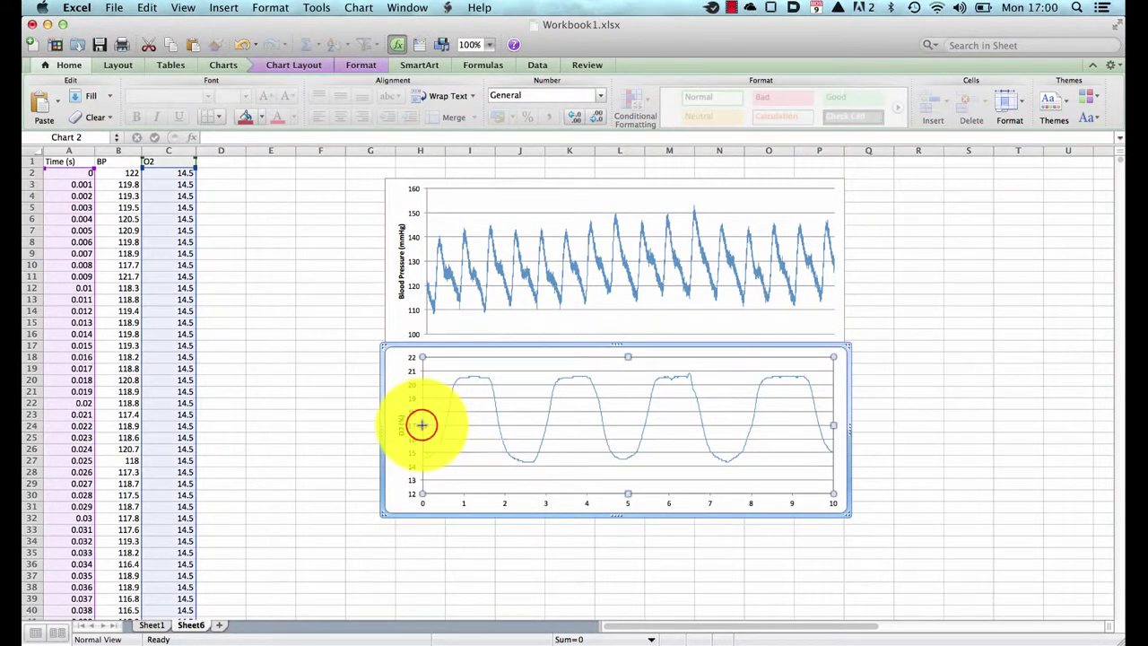
left_click_drag(421, 425, 404, 425)
left_click(403, 426)
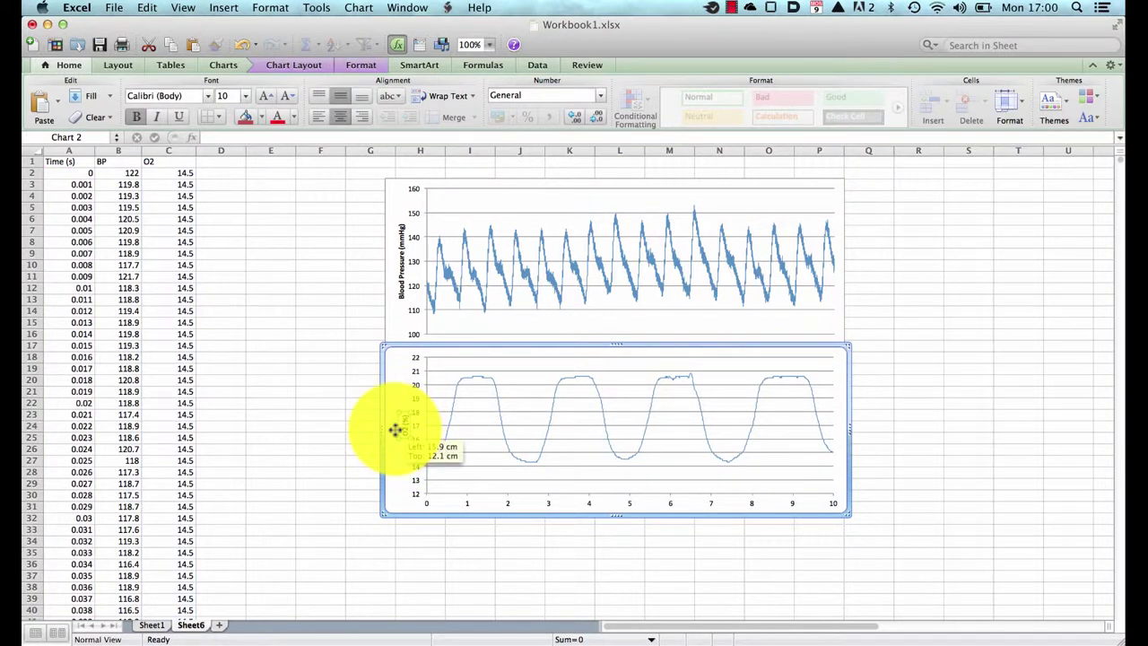
left_click_drag(396, 429, 398, 431)
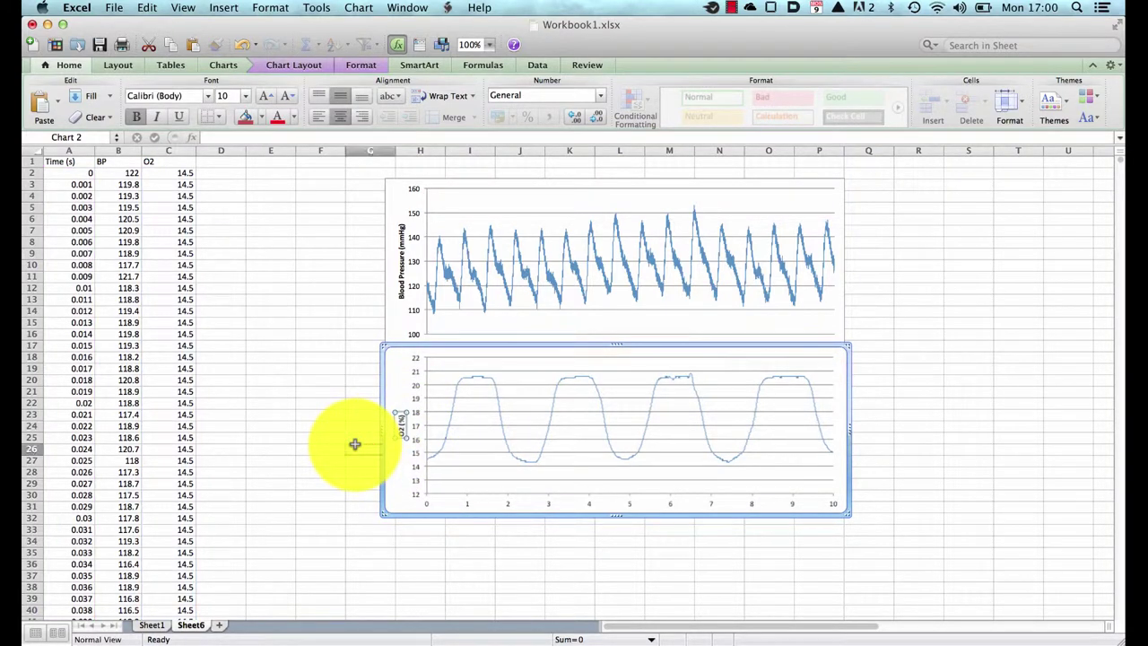
left_click(355, 444)
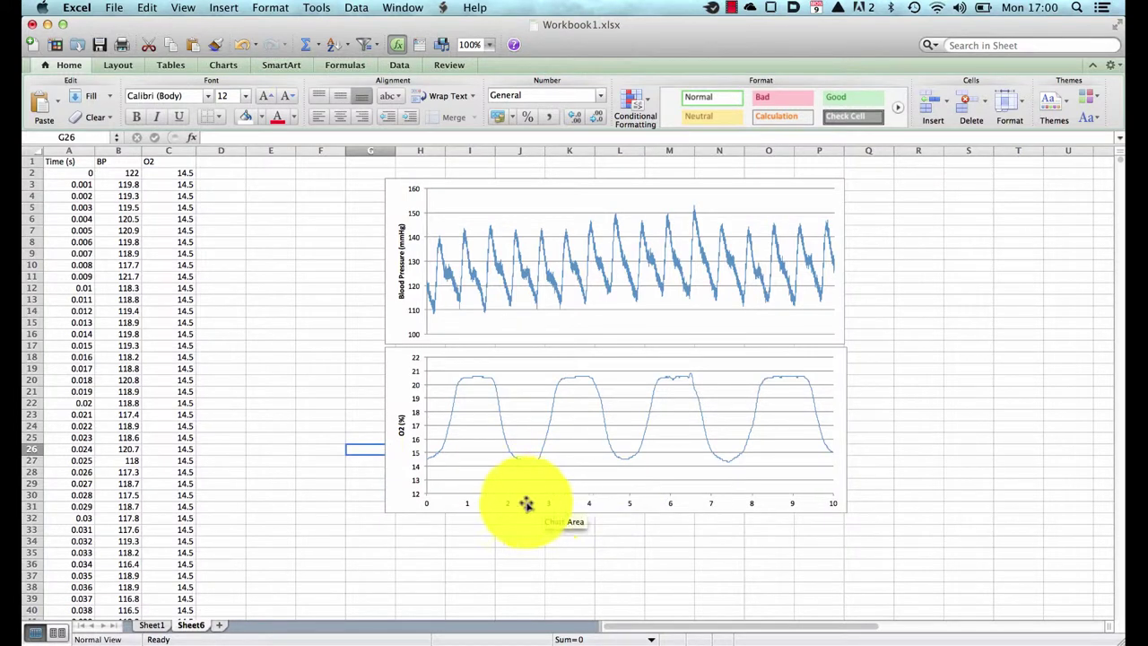
Step: Add a 'Time (sec)' title below the O2 horizontal axis and make the chart taller
left_click(548, 507)
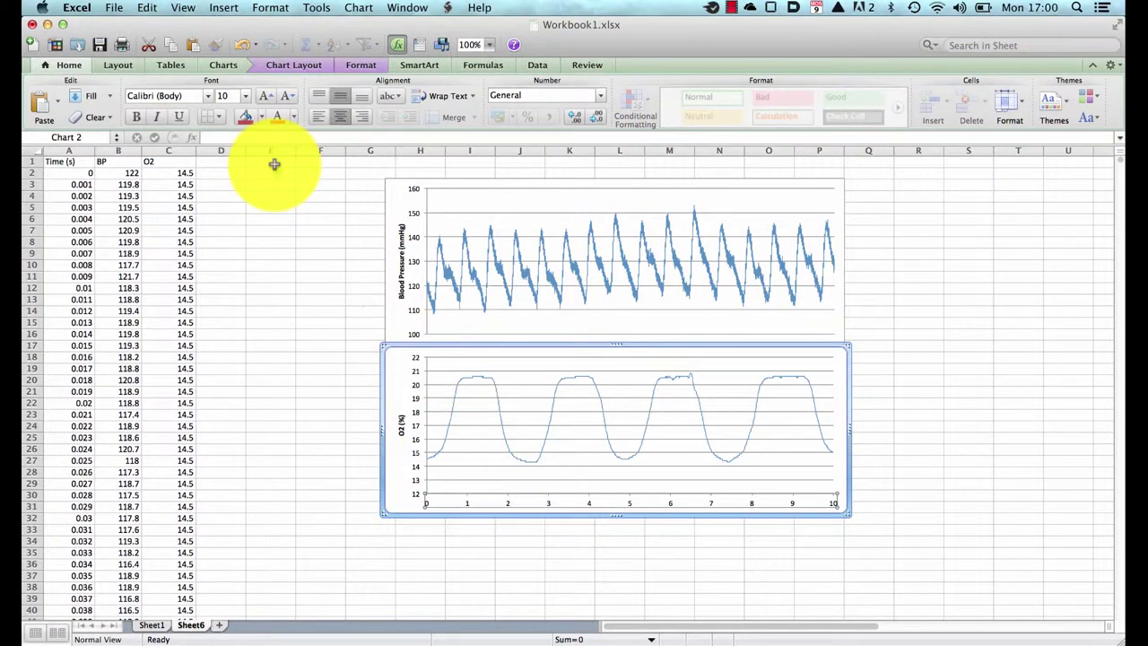
left_click(291, 67)
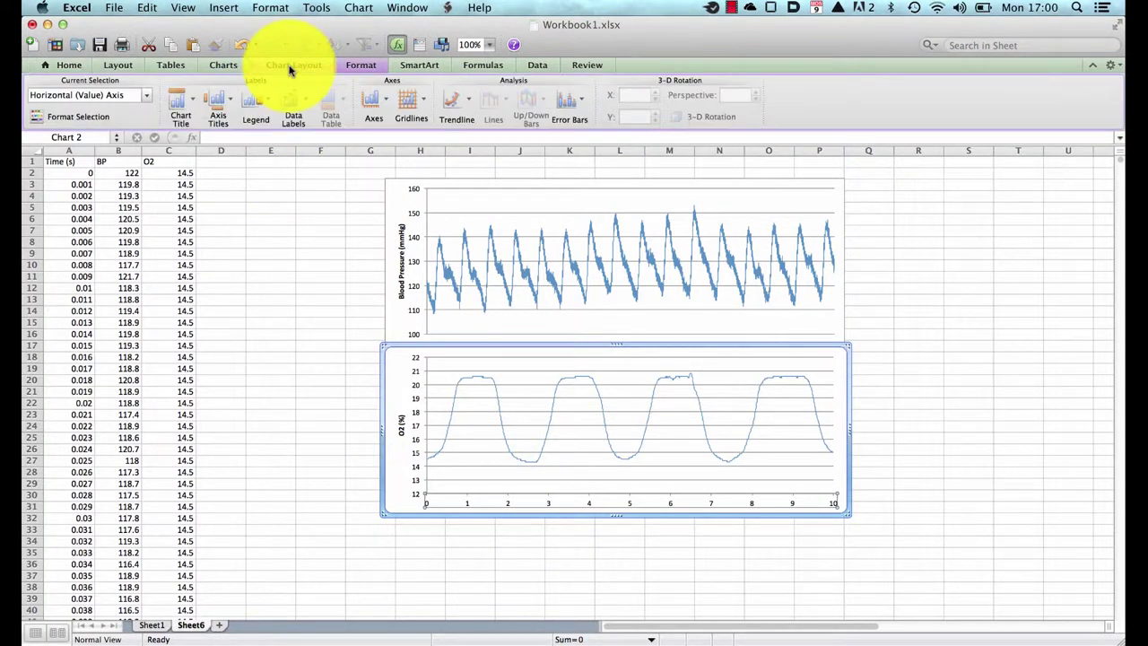
left_click(217, 100)
mouse_move(316, 127)
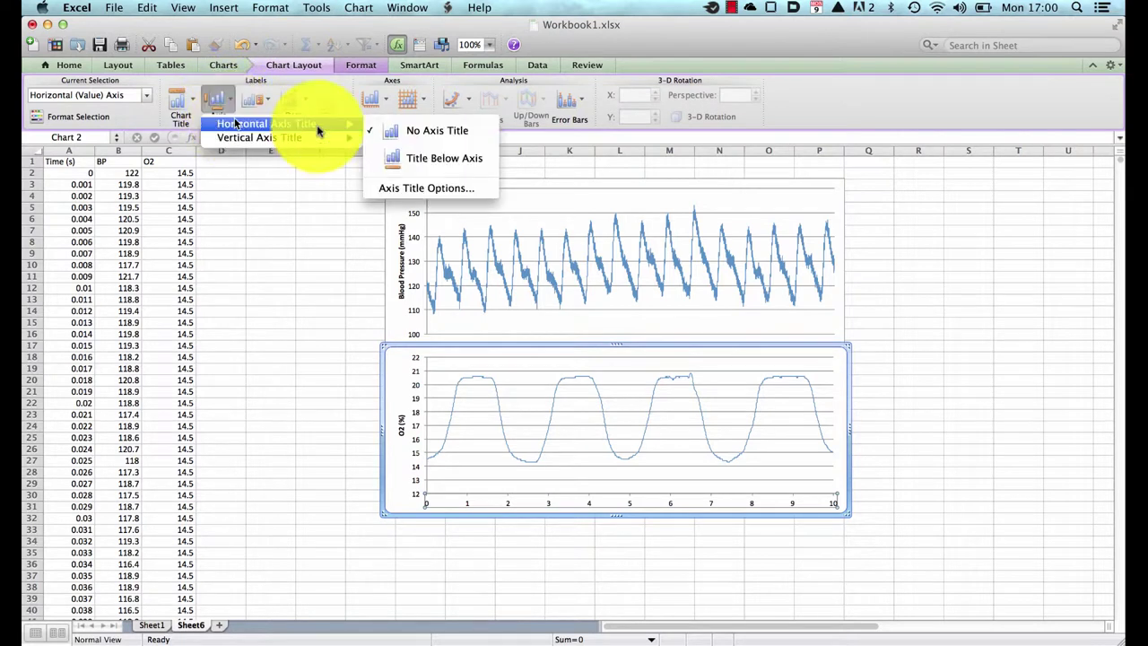
left_click(405, 159)
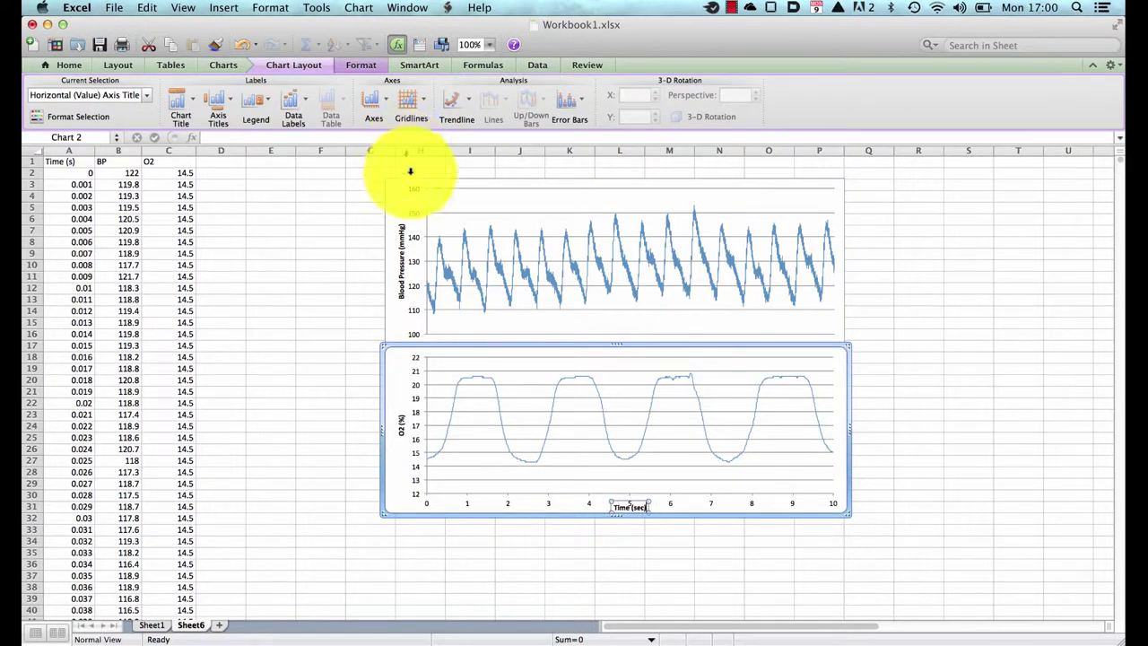
left_click(610, 512)
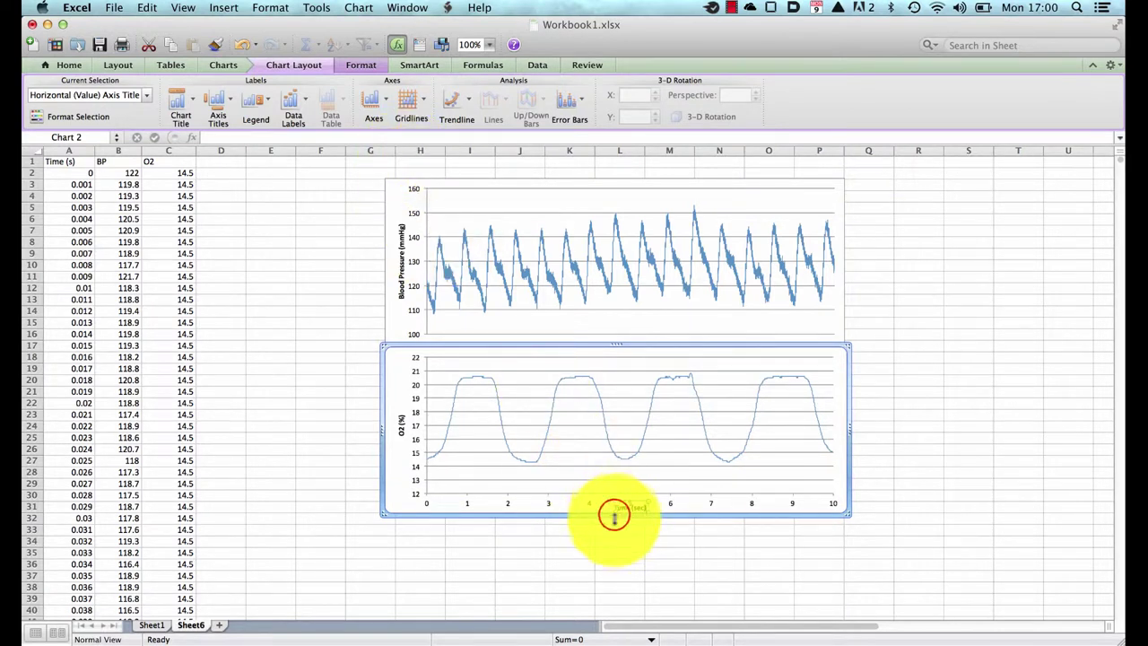
mouse_move(614, 517)
left_mouse_down()
mouse_move(620, 534)
mouse_move(631, 502)
left_mouse_up()
left_click(615, 499)
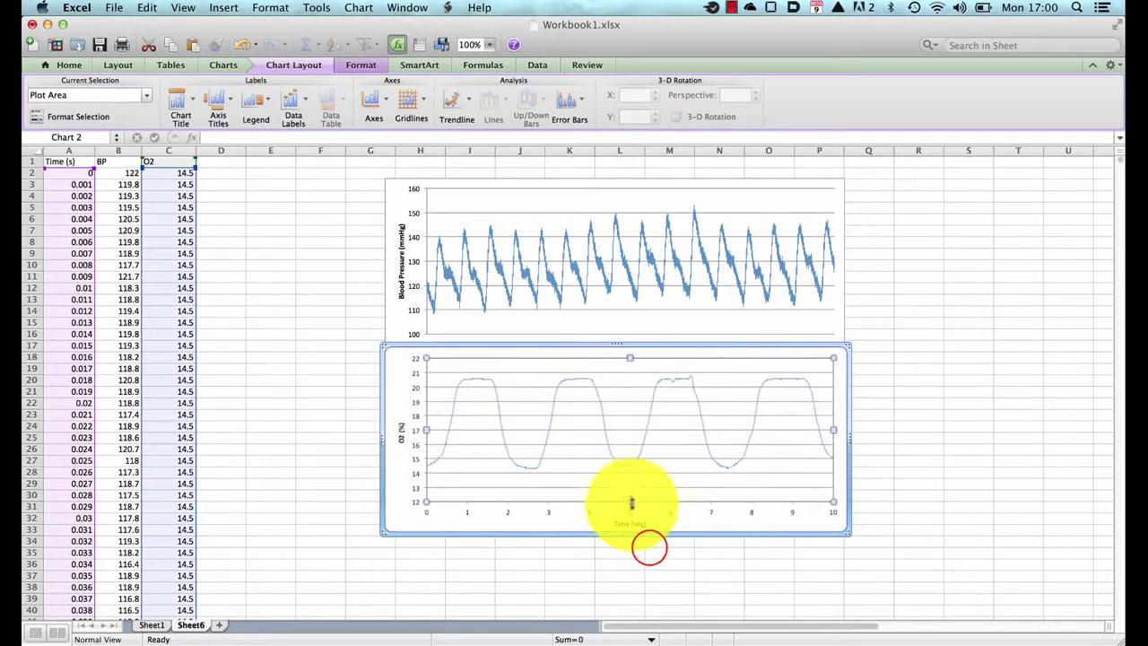
left_click(650, 552)
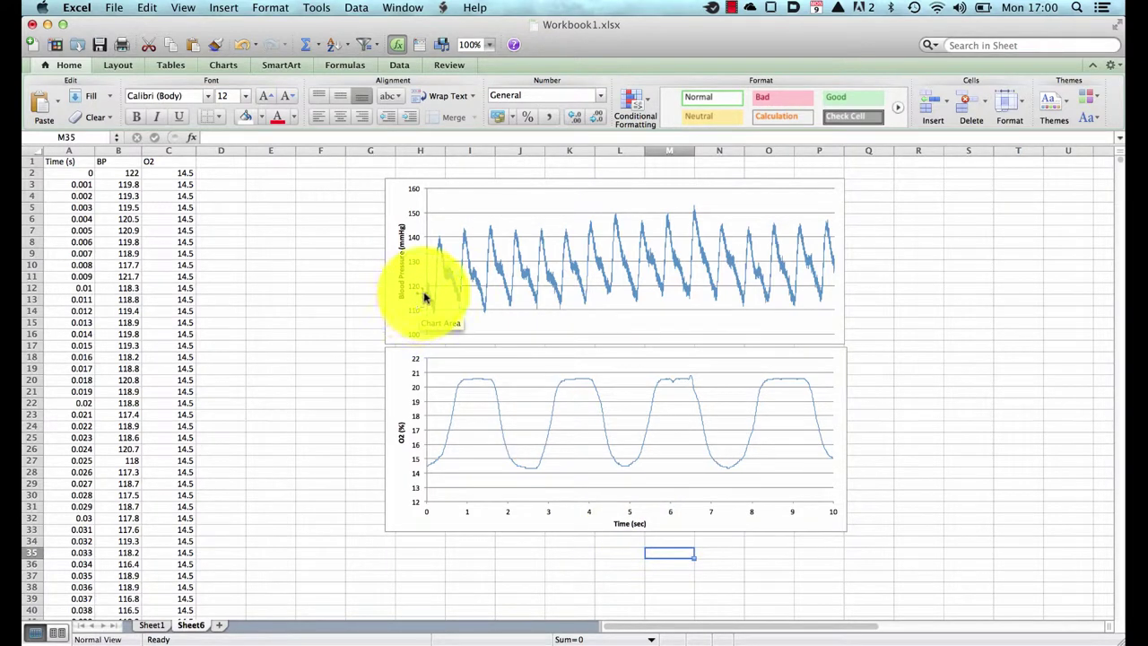
Step: Enlarge the BP chart's axis numbers and titles to 14 pt
left_click(385, 296)
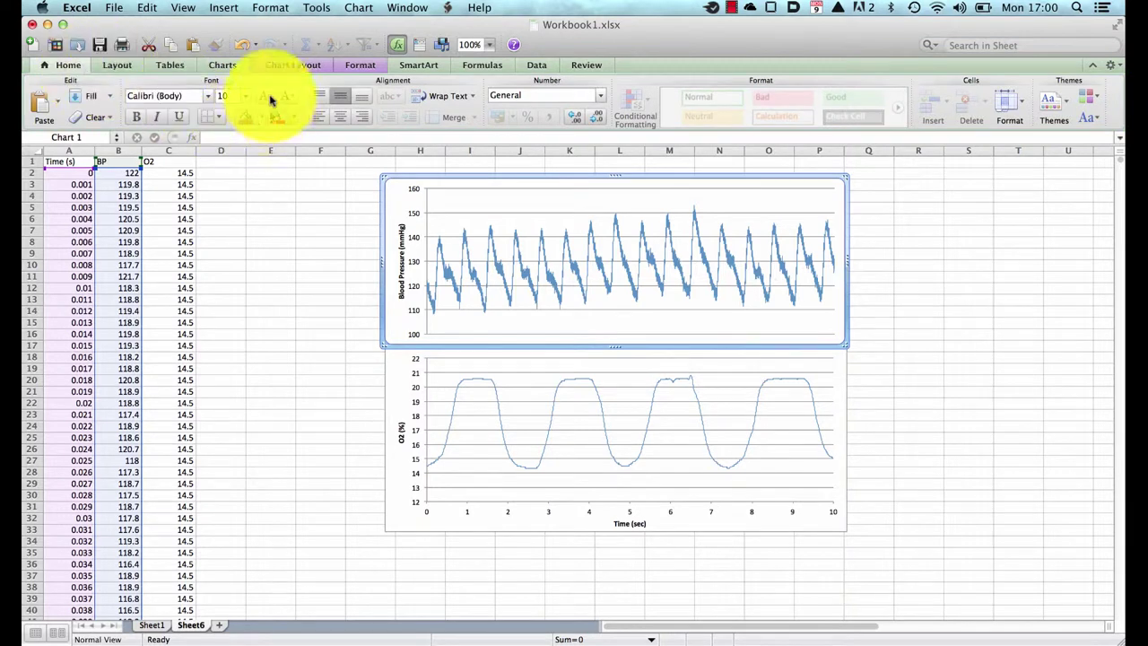
left_click(270, 101)
left_click(271, 101)
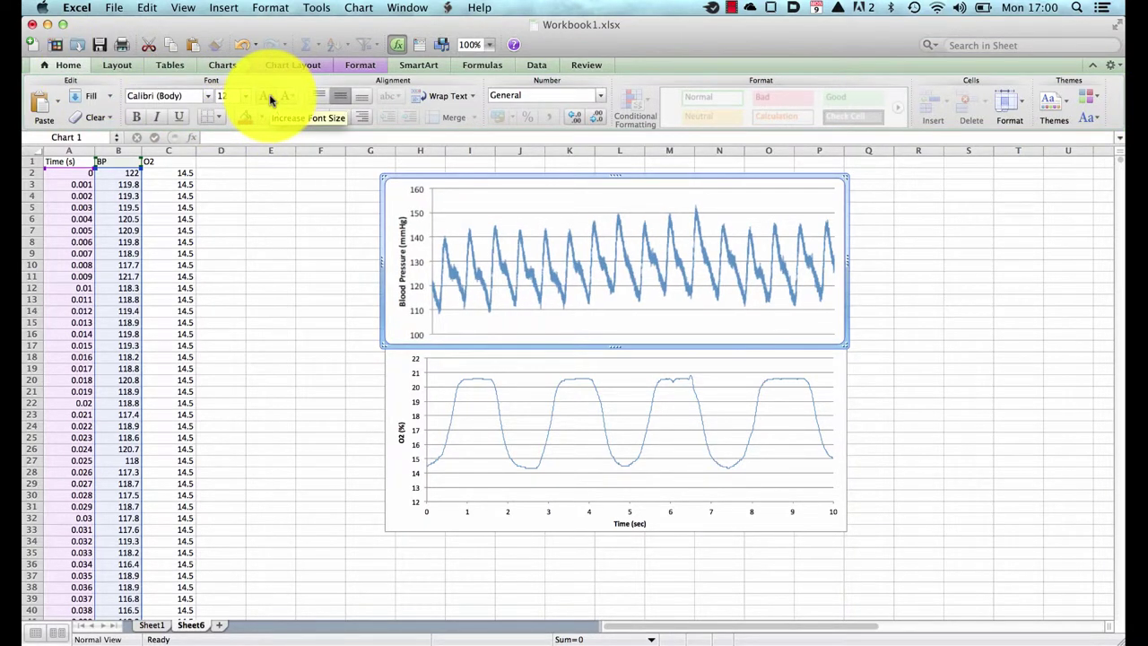
left_click(271, 101)
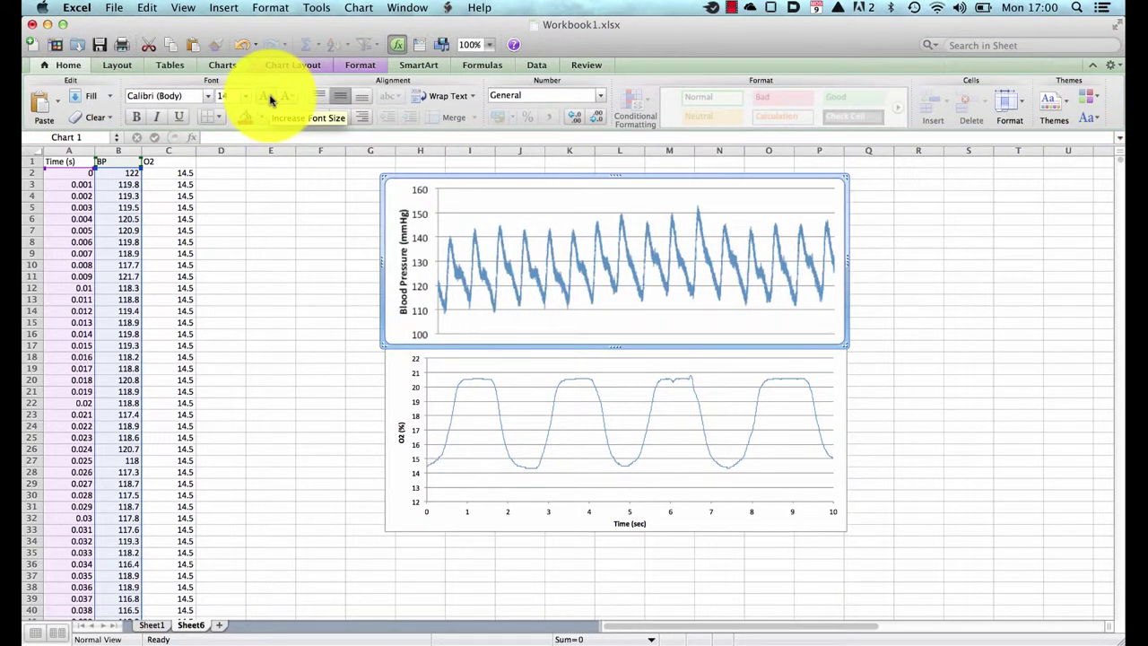
Step: Enlarge the O2 chart's text and shift its plot area right to line up with BP
left_click(383, 436)
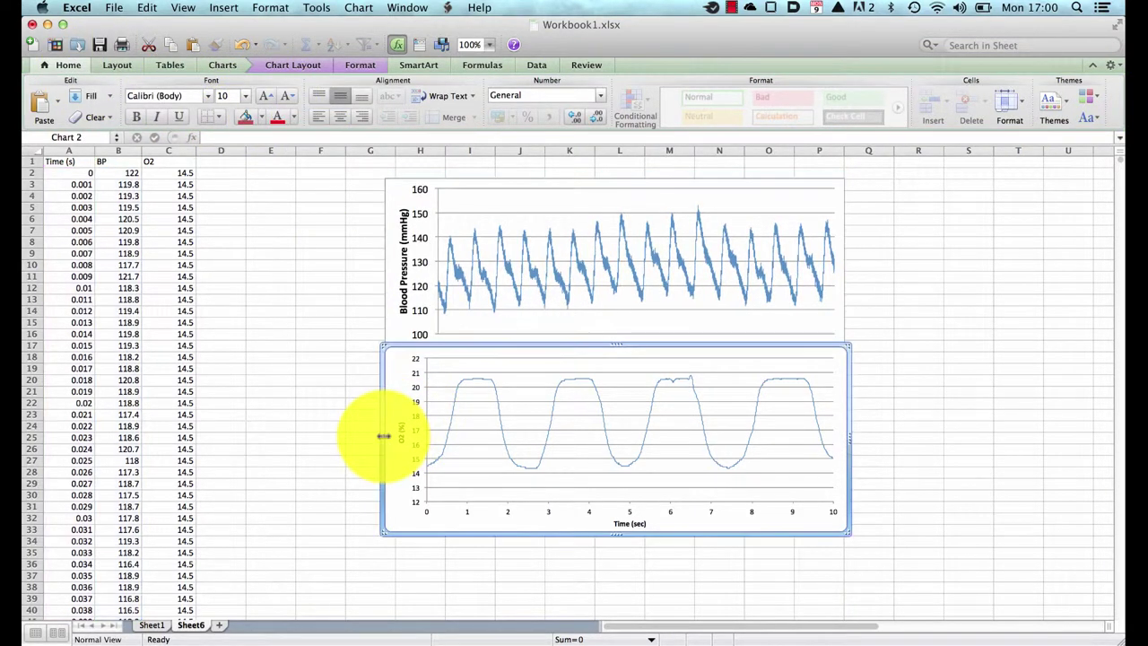
left_click(266, 101)
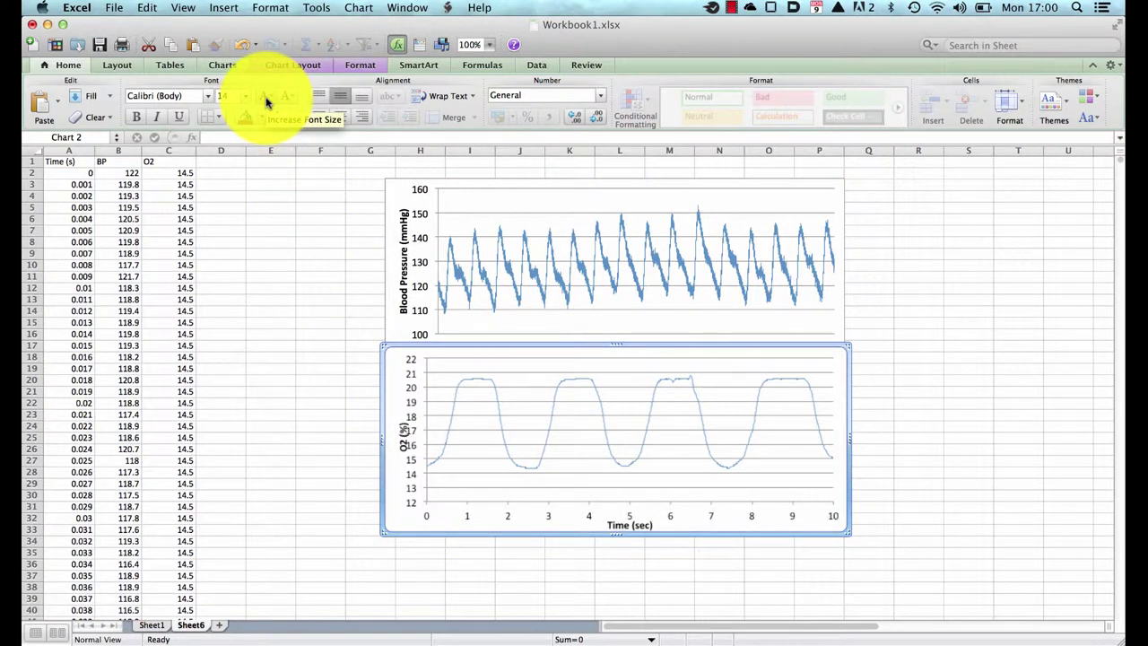
left_click(457, 430)
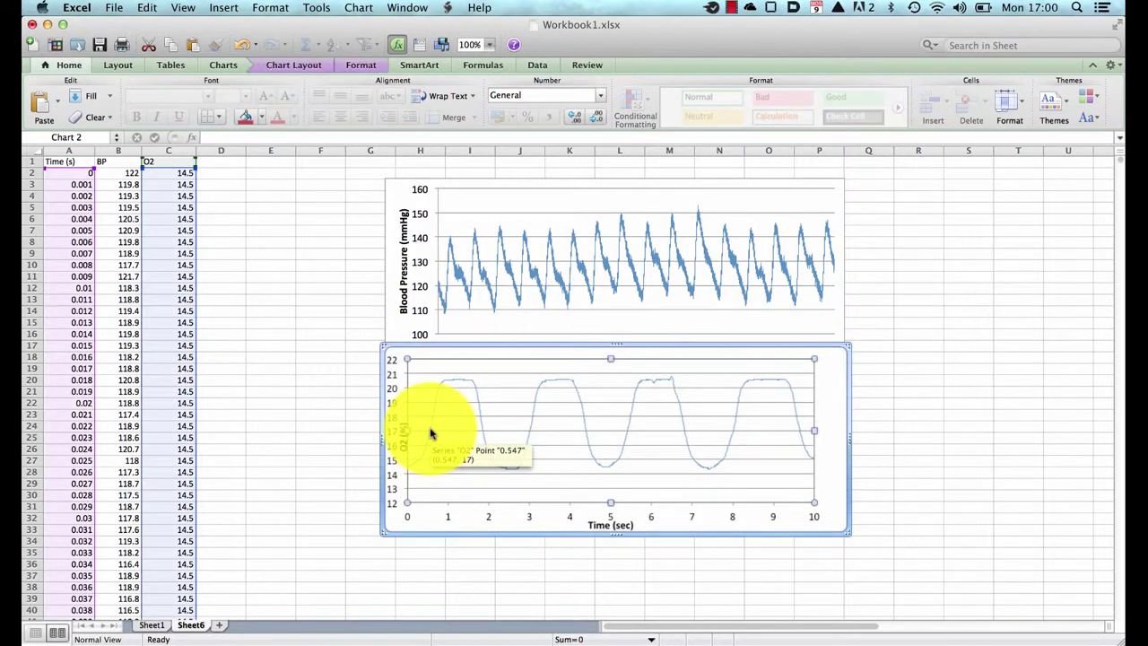
left_click_drag(429, 428, 437, 429)
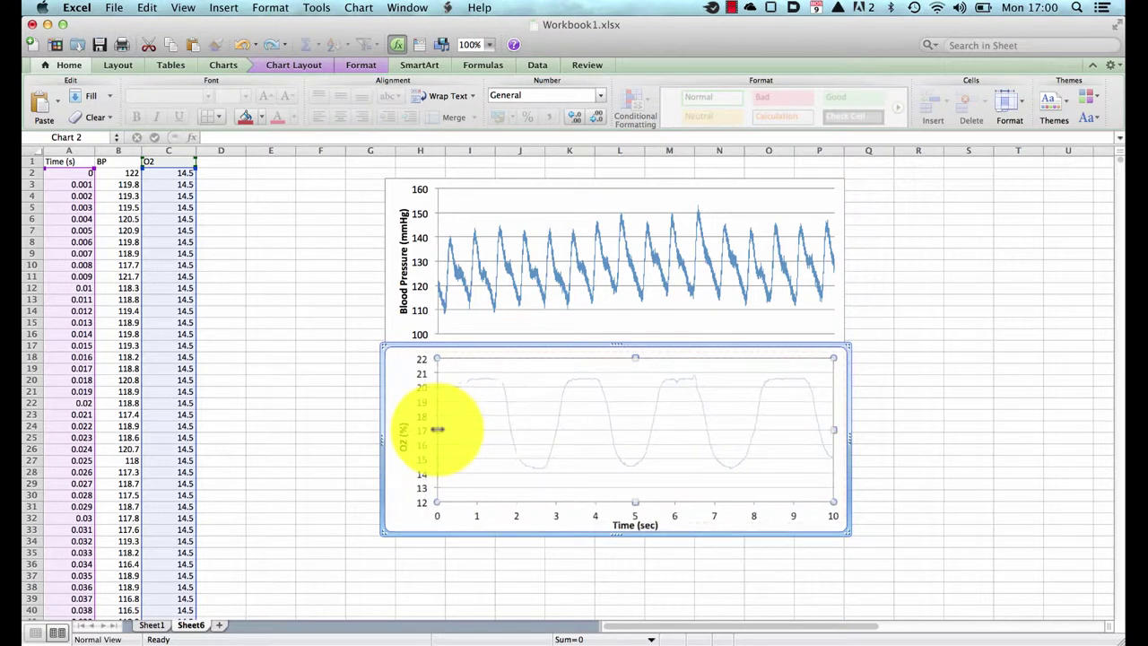
left_click(882, 414)
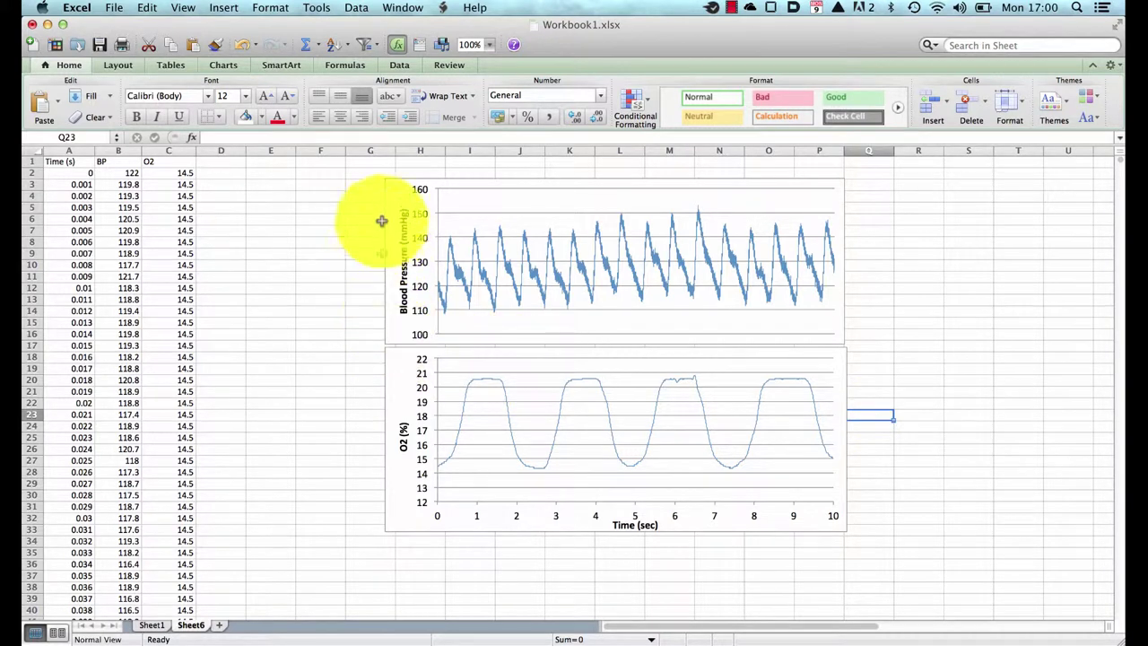
left_click(385, 321)
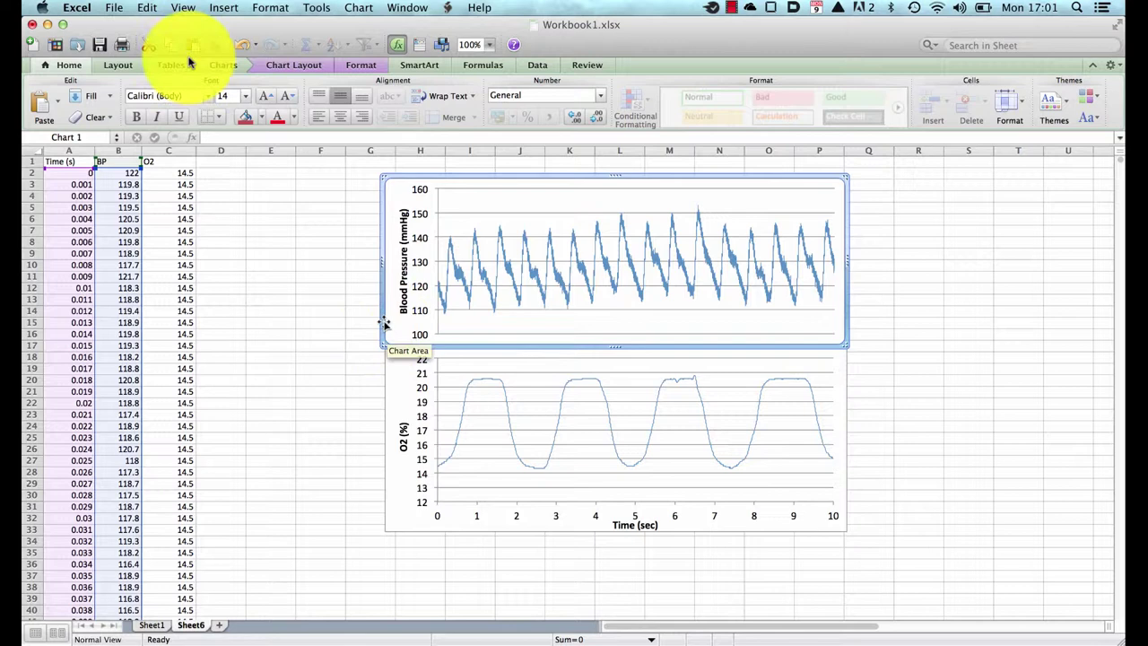
left_click(359, 65)
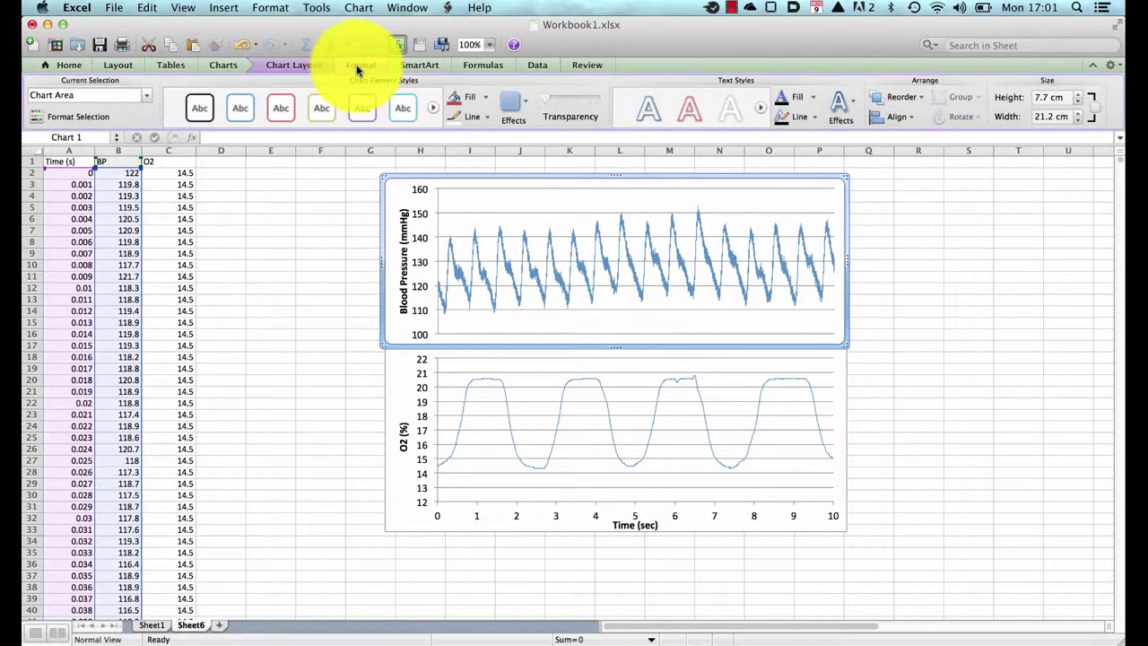
left_click(488, 117)
left_click(493, 116)
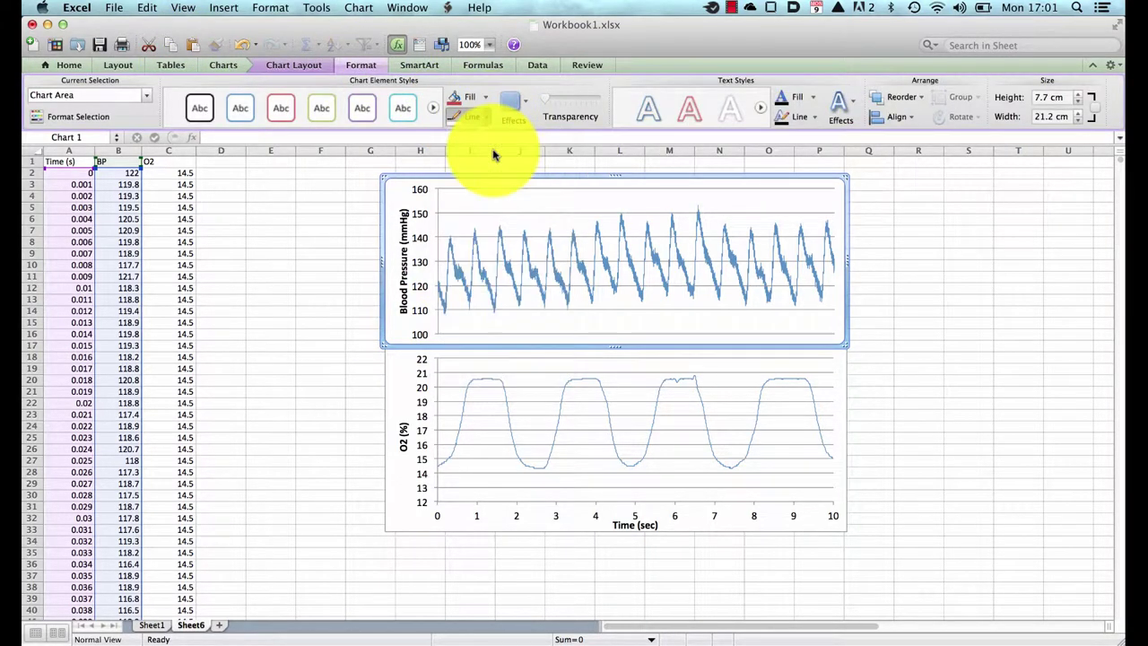
left_click(386, 359)
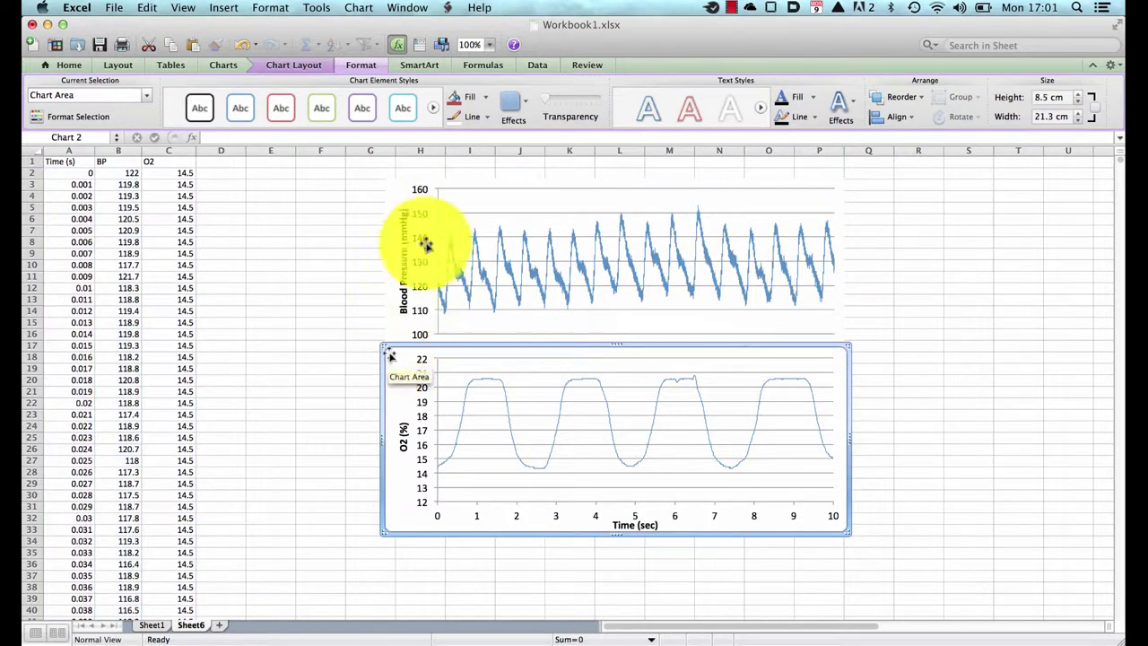
left_click(487, 119)
left_click(485, 120)
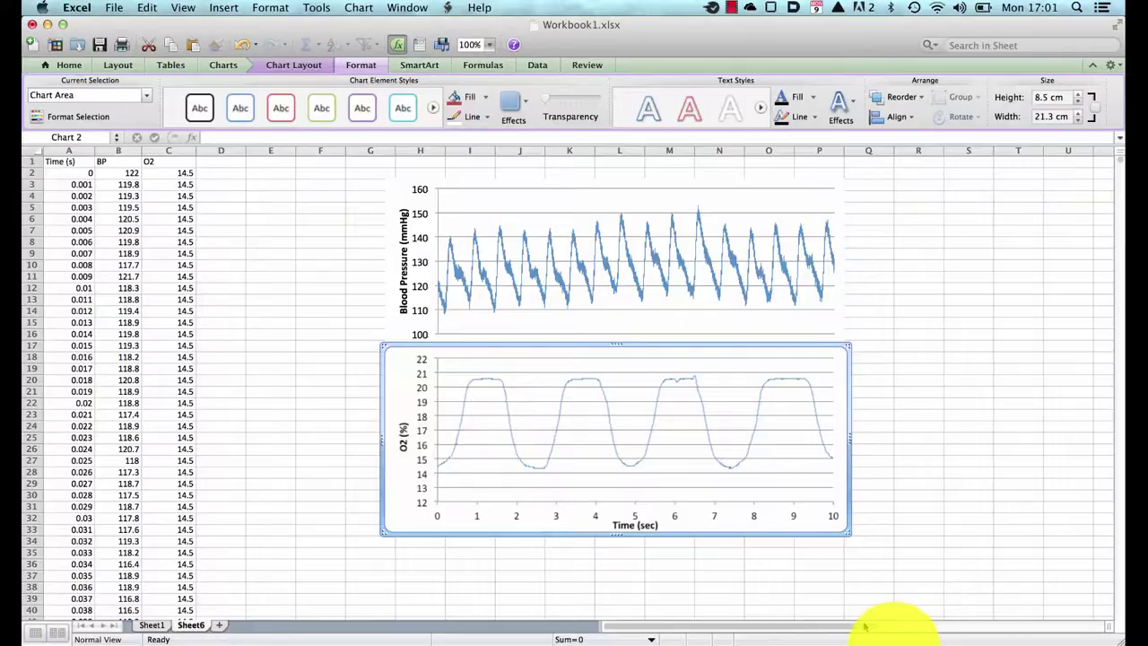
Step: In LabChart, open a Zoom Window of the selected BP and O2 traces, then return to Excel
left_click(896, 627)
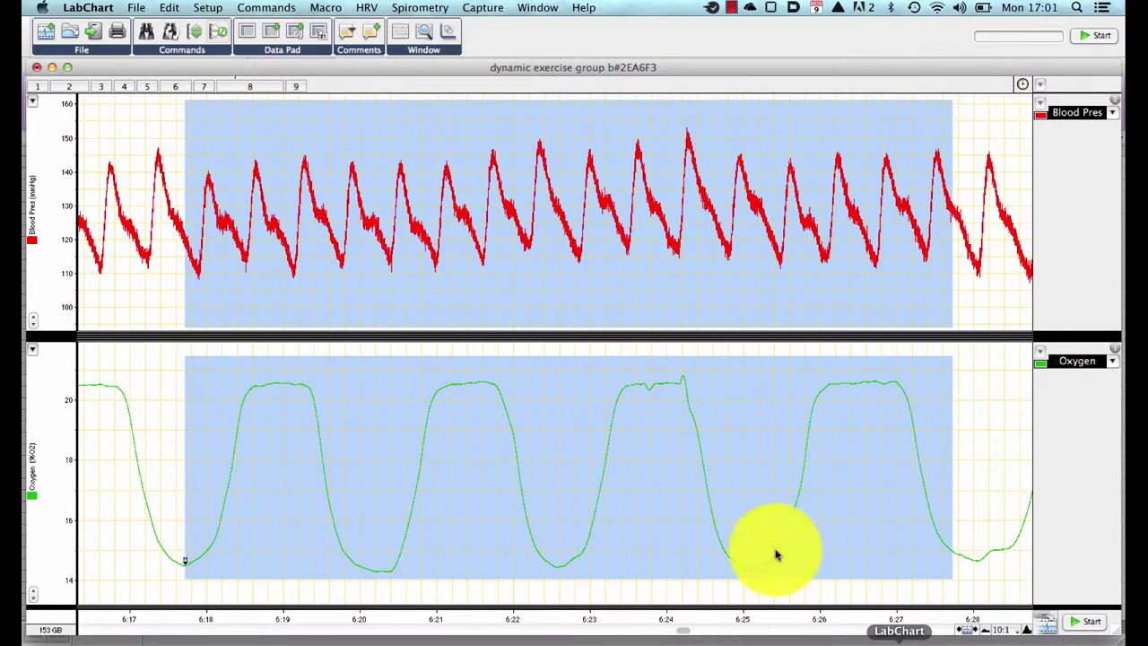
left_click(426, 32)
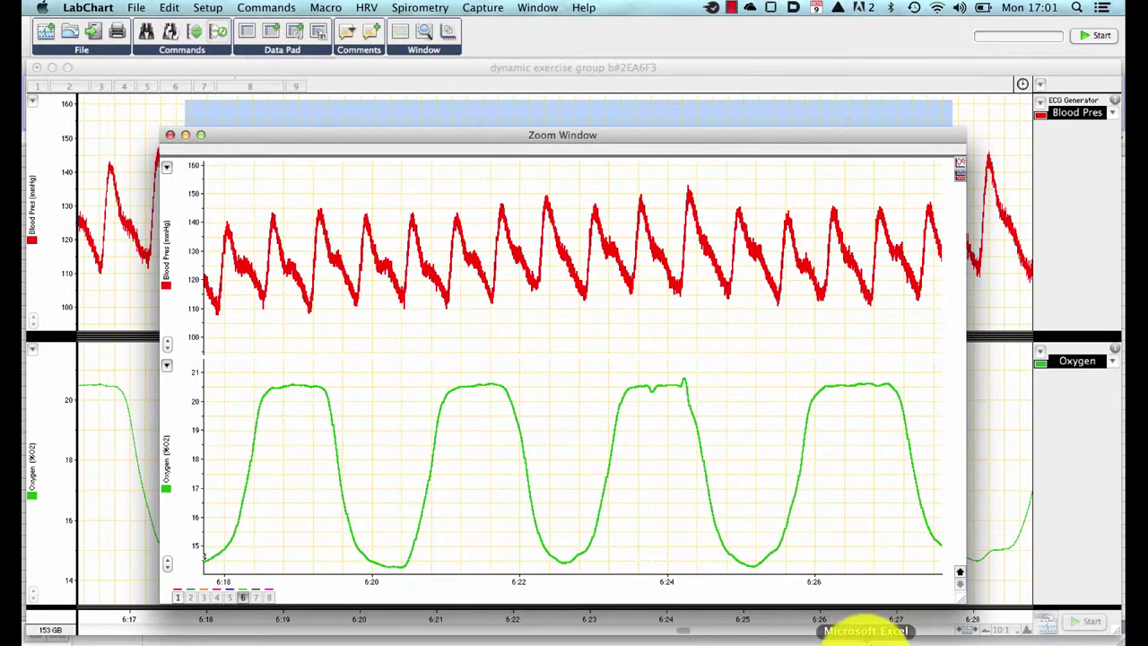
left_click(867, 629)
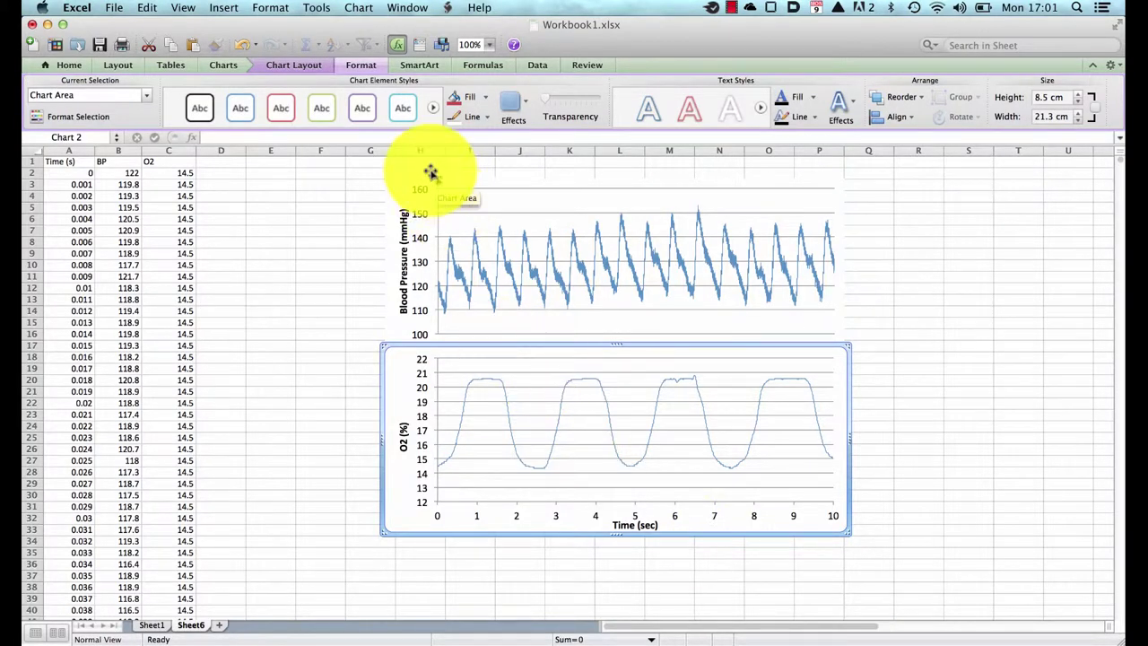
Step: Add major vertical gridlines to both the O2 and BP charts
left_click(287, 67)
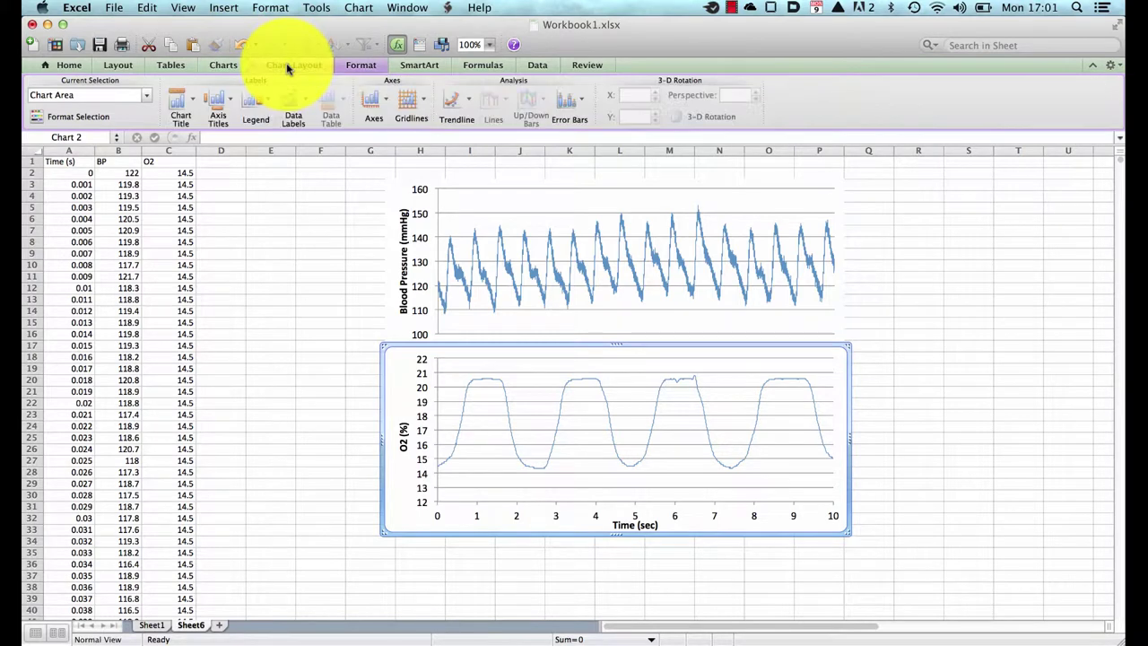
left_click(415, 102)
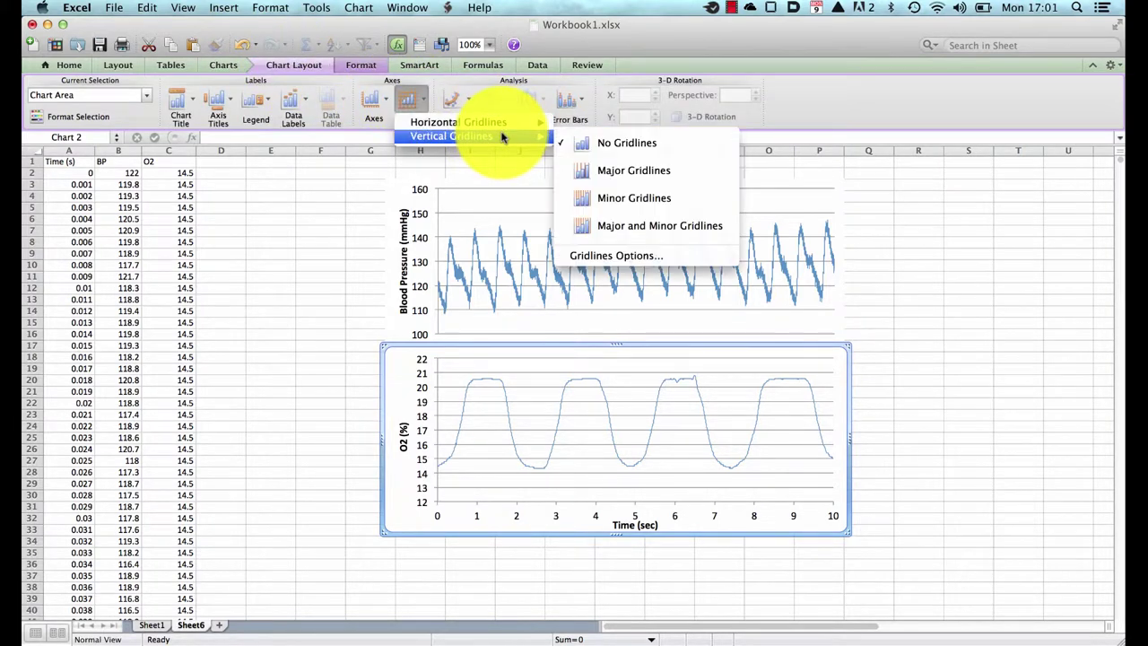
mouse_move(502, 136)
left_click(599, 171)
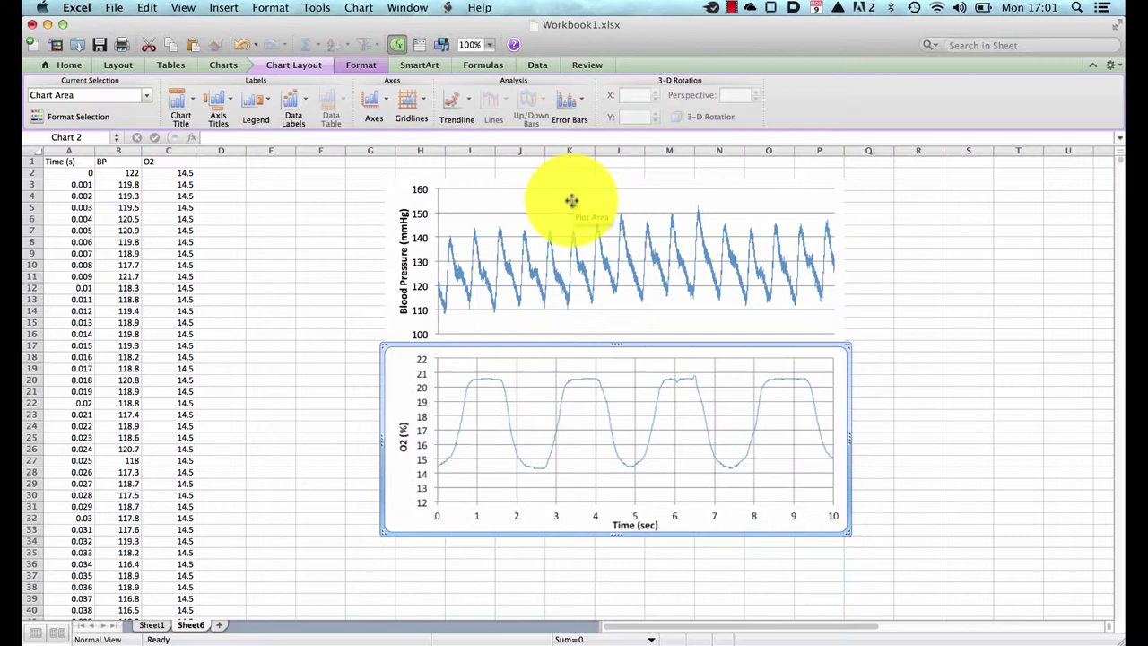
left_click(531, 181)
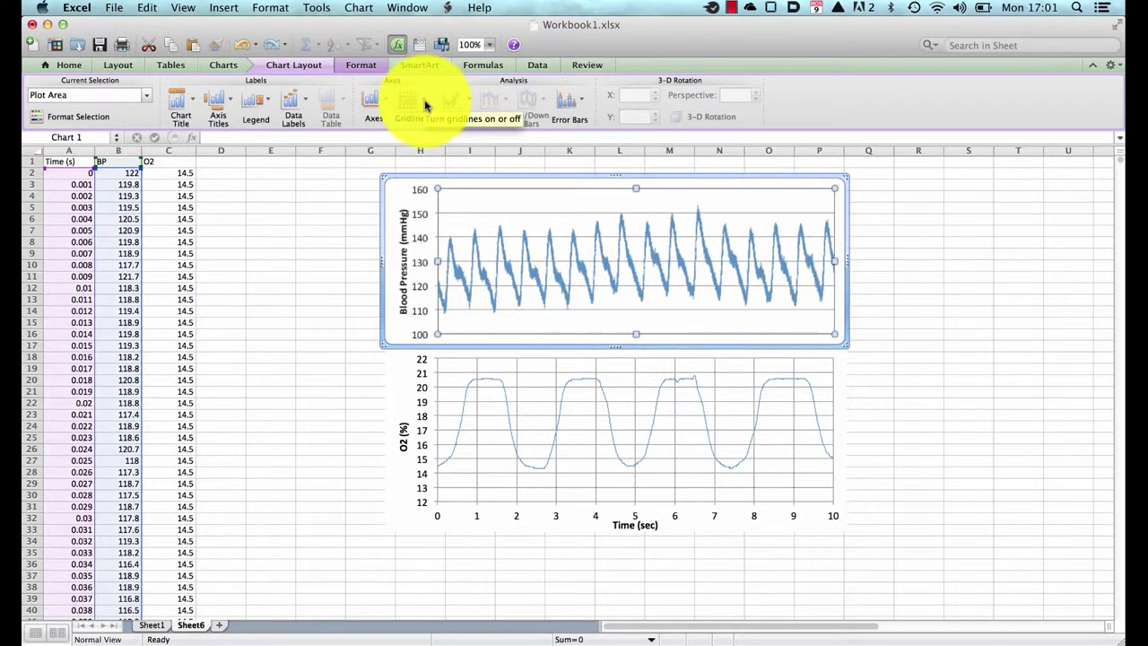
left_click(426, 106)
mouse_move(475, 136)
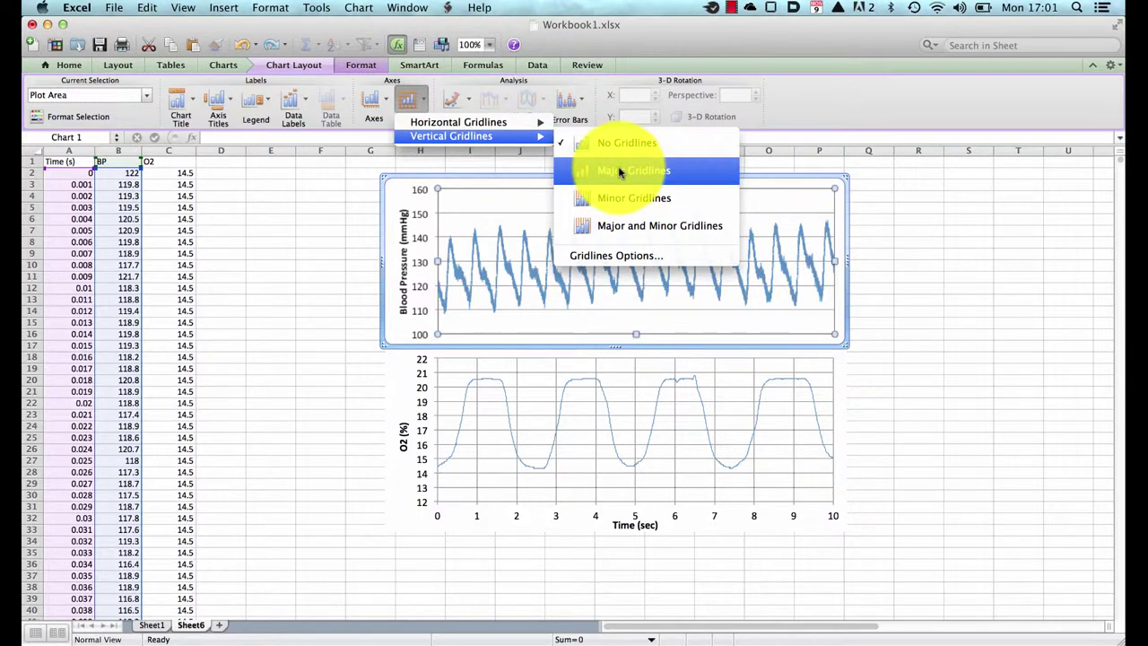
left_click(619, 172)
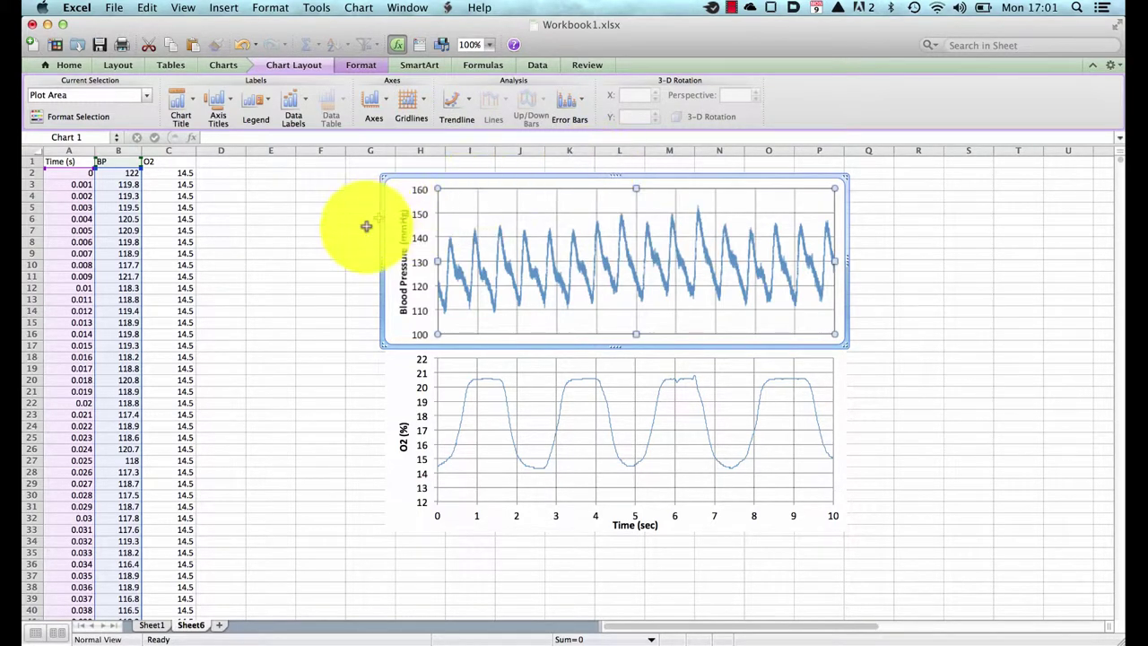
Step: Recolour the BP chart's horizontal gridlines pale orange
left_click(453, 213)
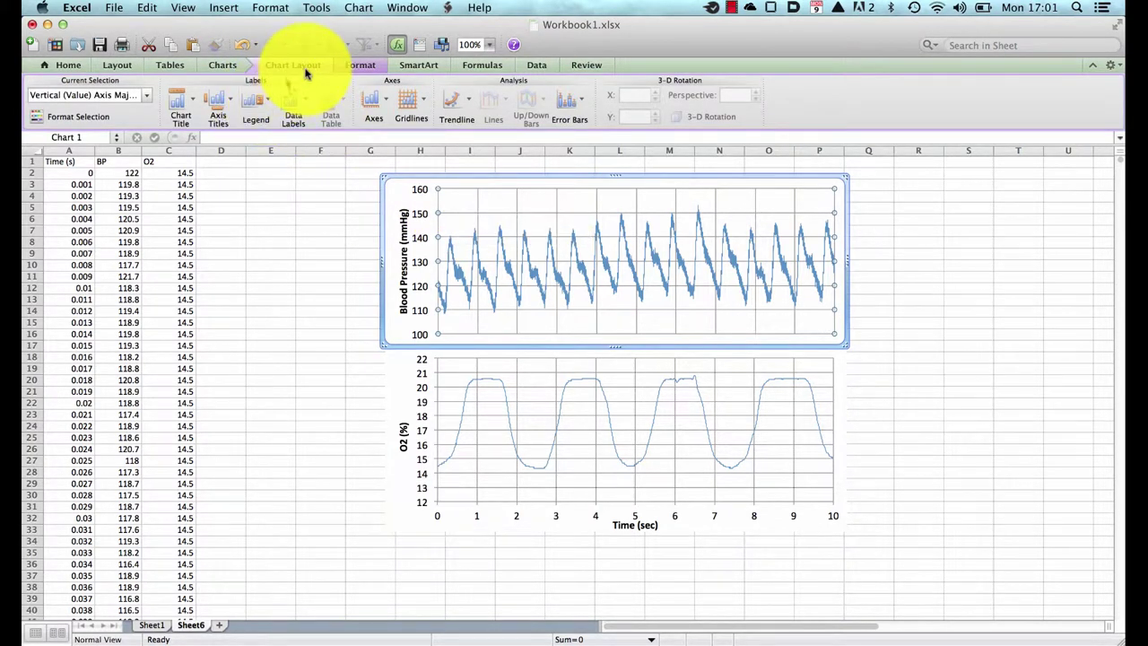
left_click(359, 64)
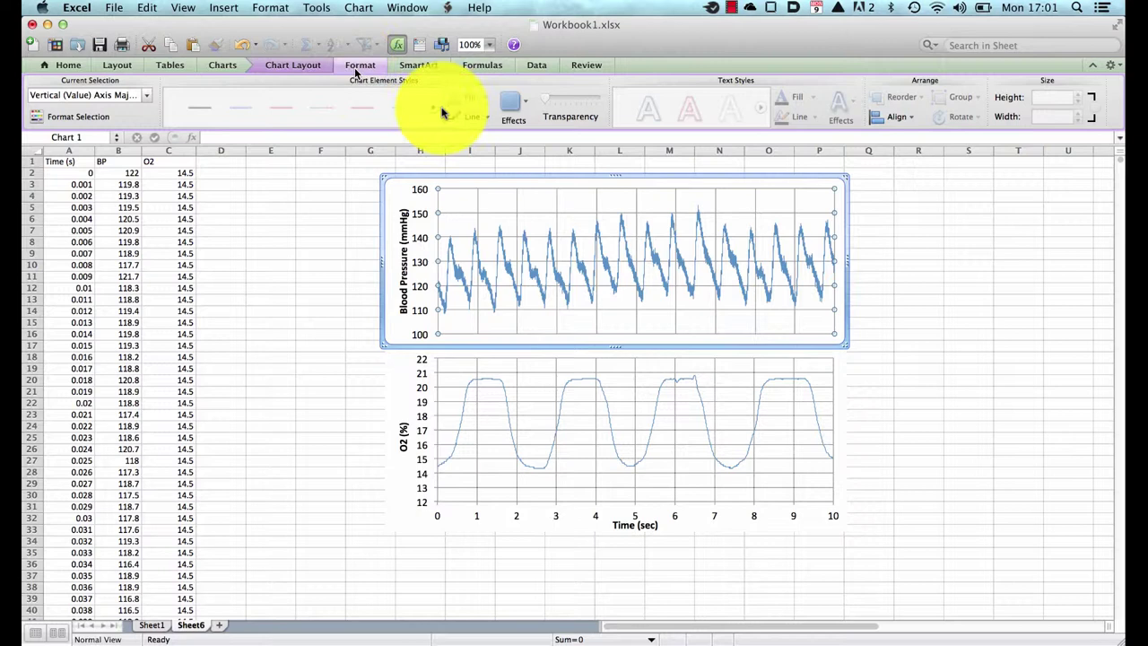
left_click(487, 118)
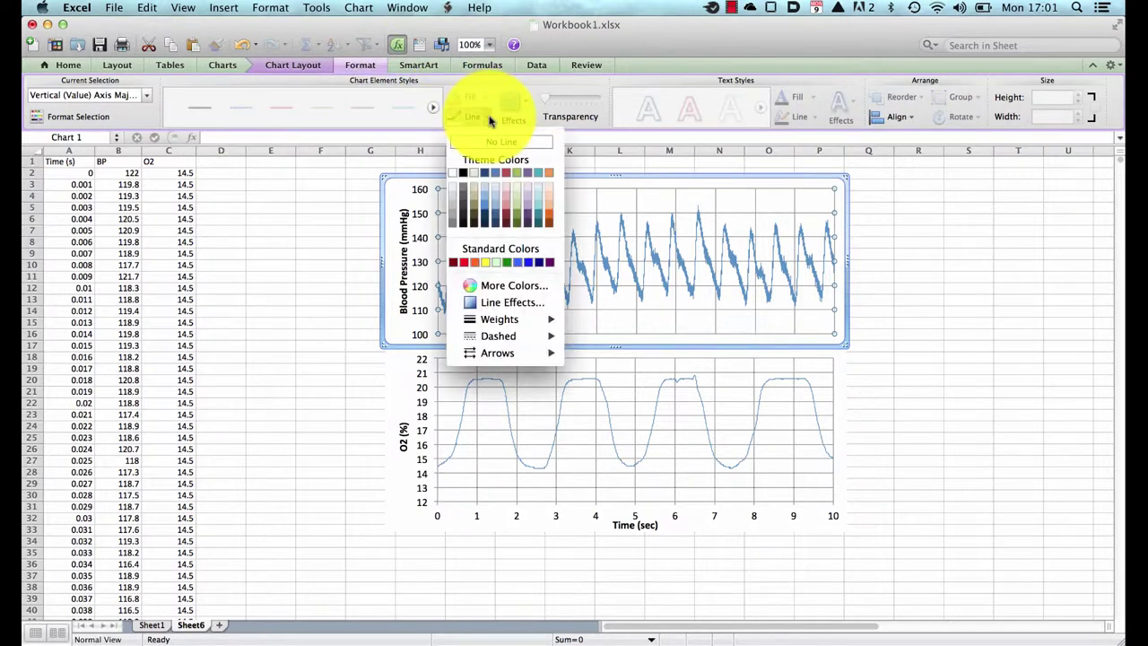
left_click(550, 206)
left_click(704, 362)
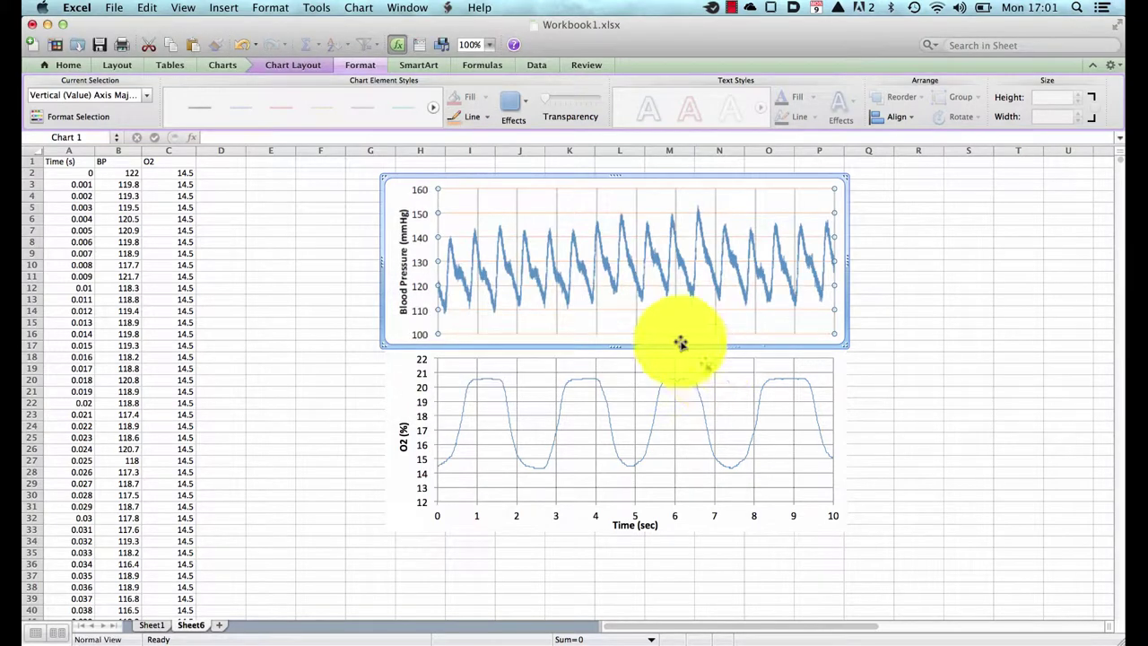
Step: Make the BP chart's vertical gridlines orange and dashed
left_click(557, 208)
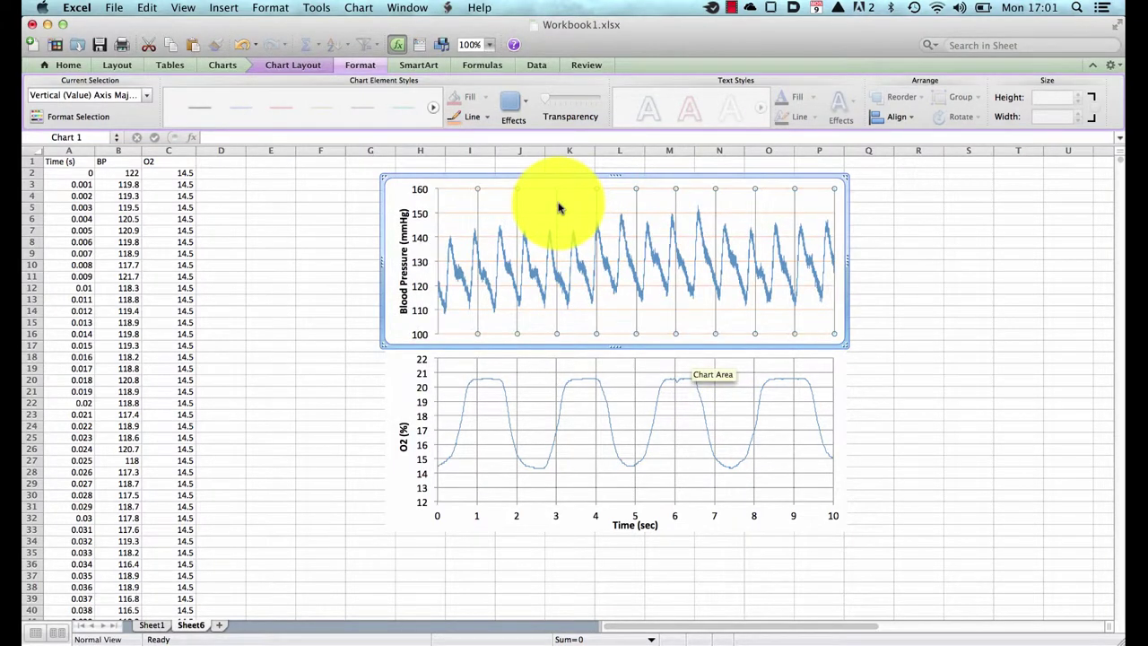
left_click(485, 116)
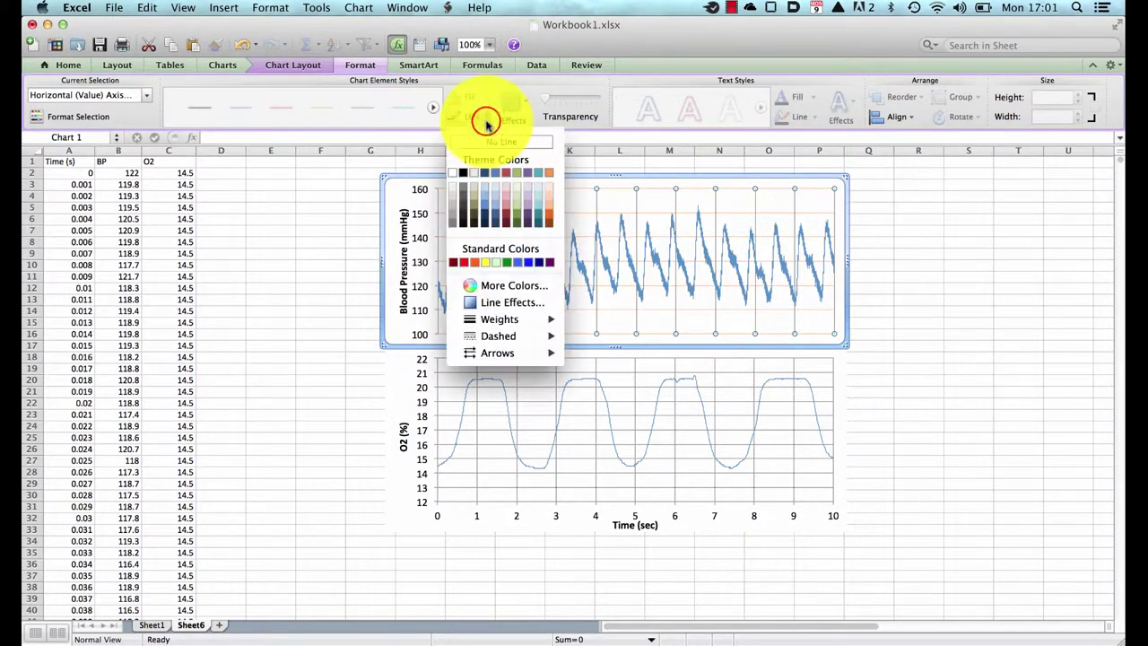
left_click(549, 175)
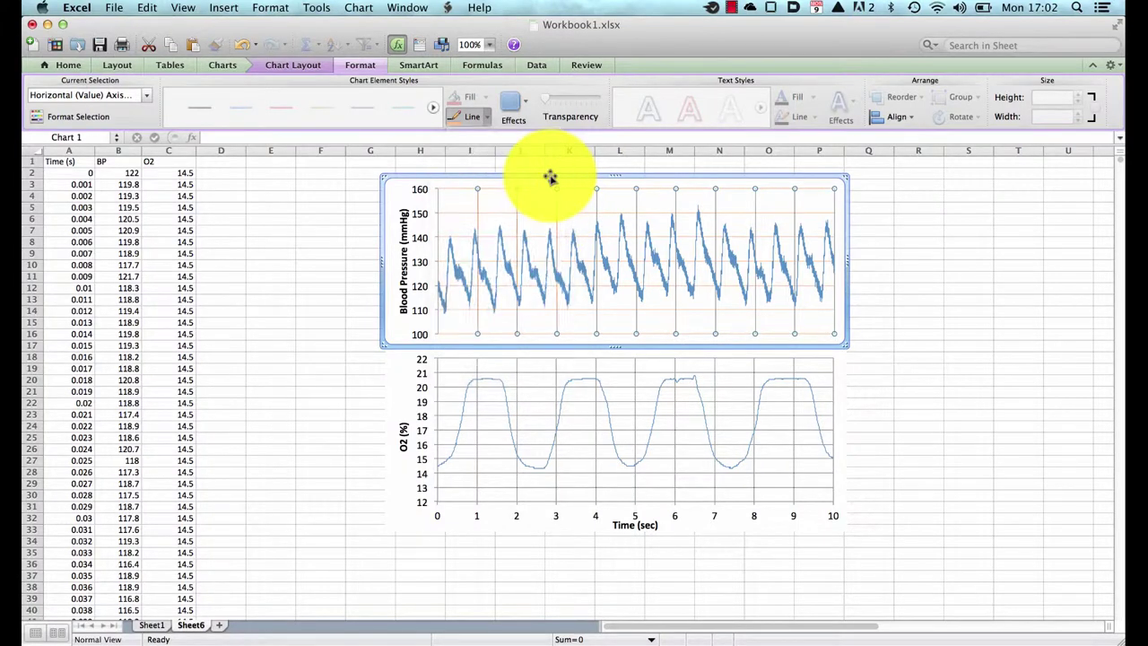
left_click(485, 120)
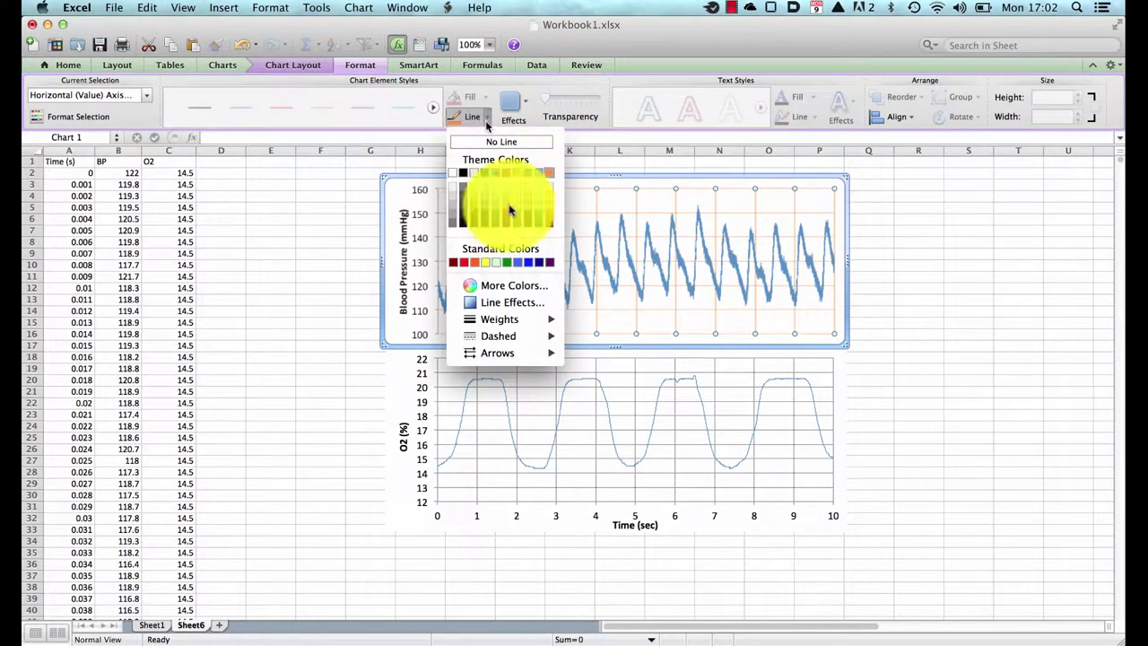
mouse_move(527, 324)
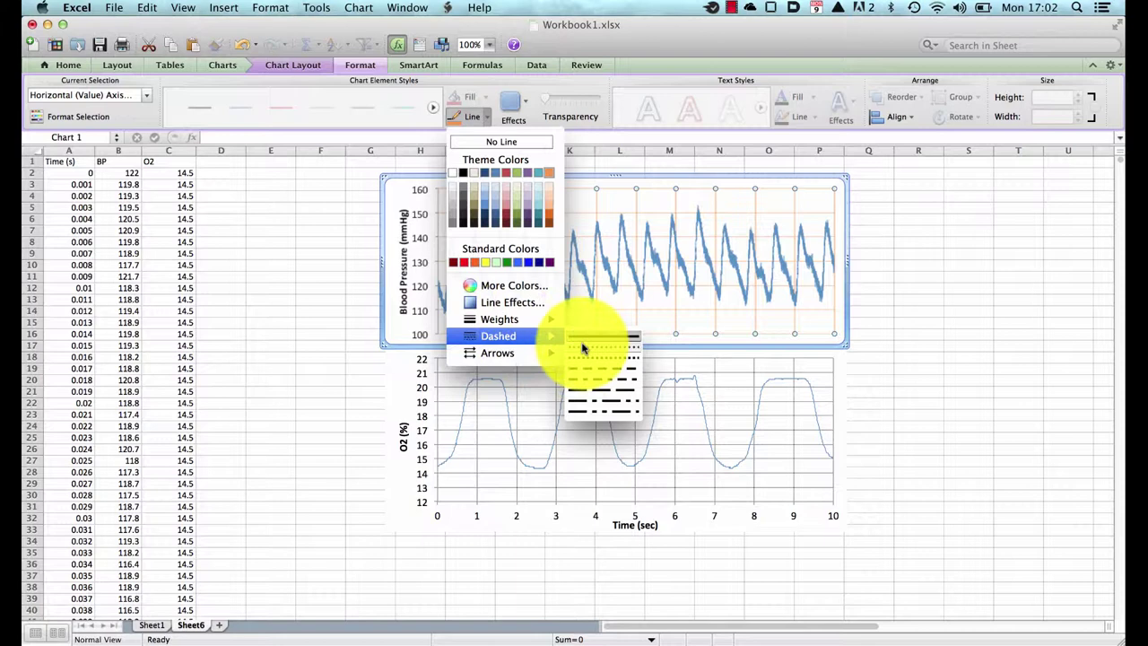
left_click(582, 345)
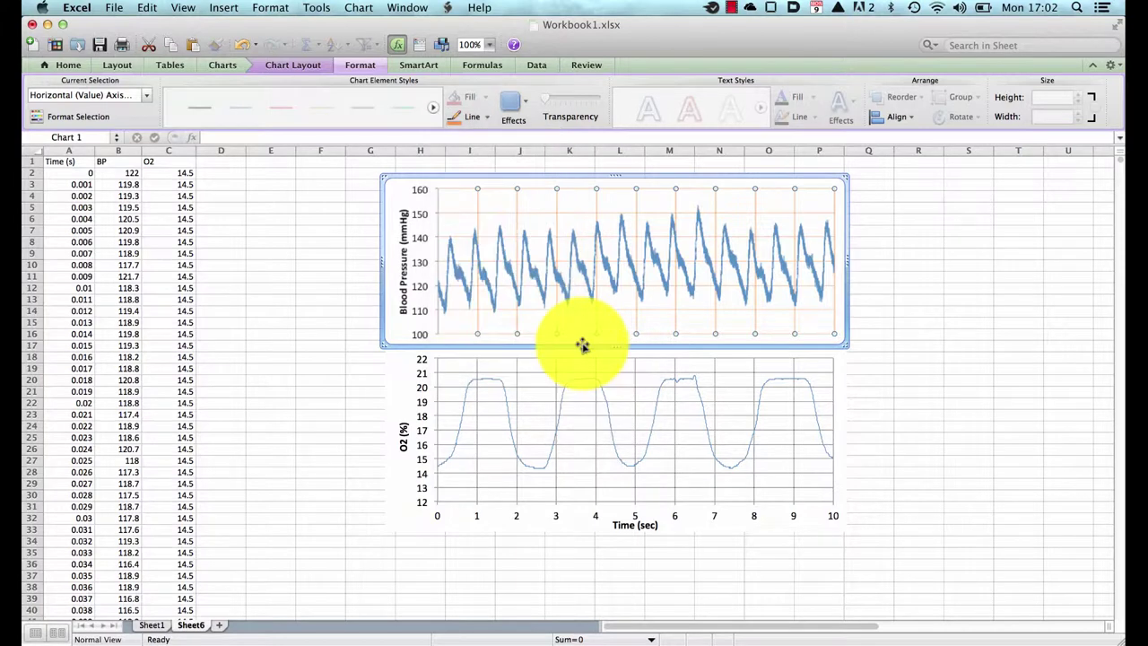
left_click(530, 216)
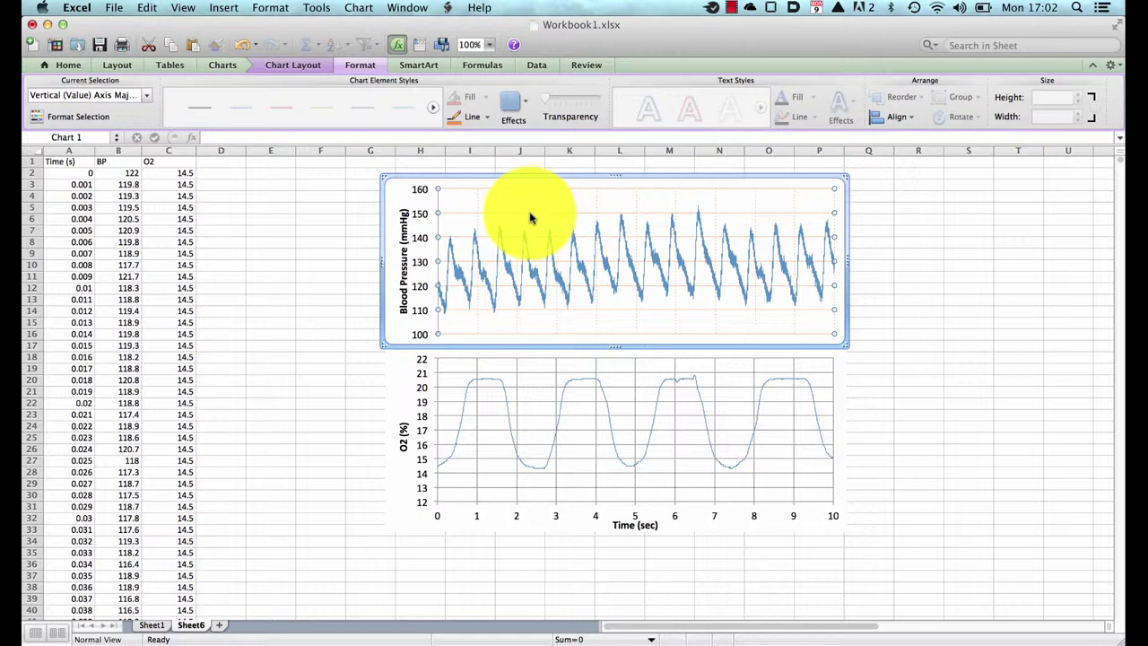
Step: Apply the pale orange dashed style to the O2 chart's horizontal and vertical gridlines
left_click(530, 373)
left_click(532, 377)
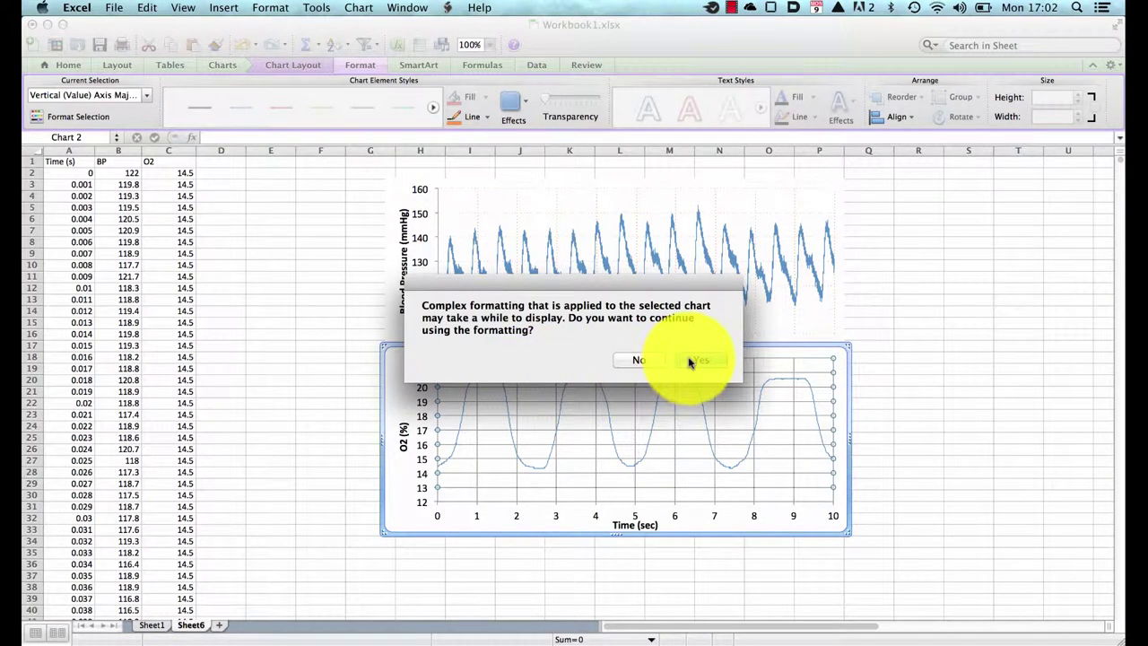
left_click(689, 360)
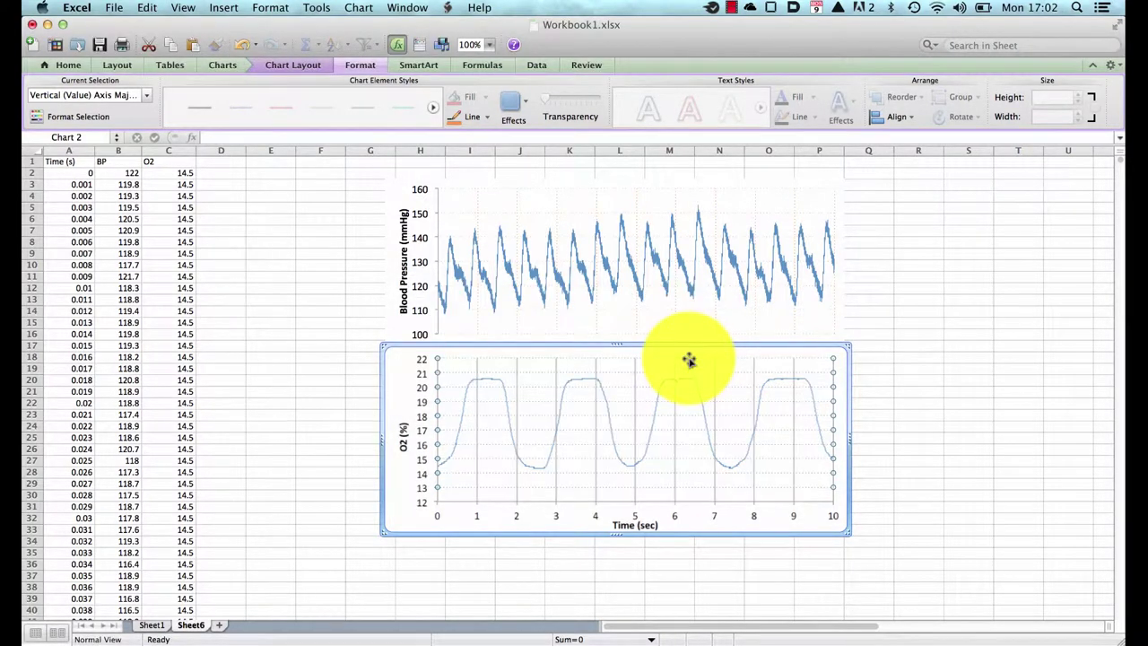
left_click(596, 369)
key("Delete")
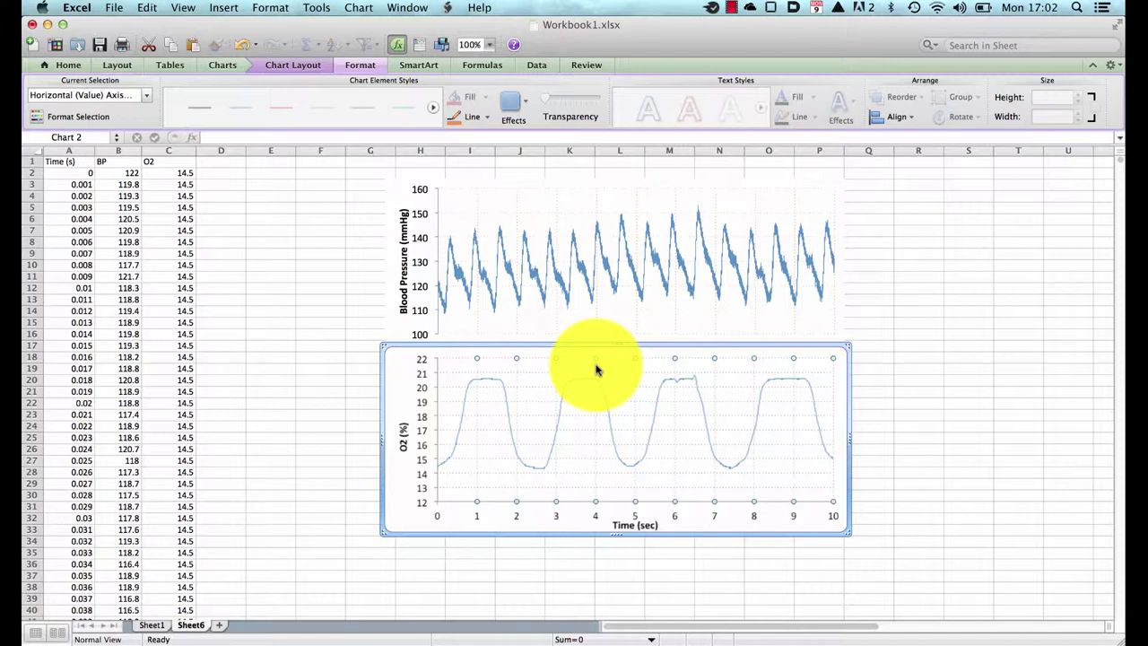
left_click(461, 380)
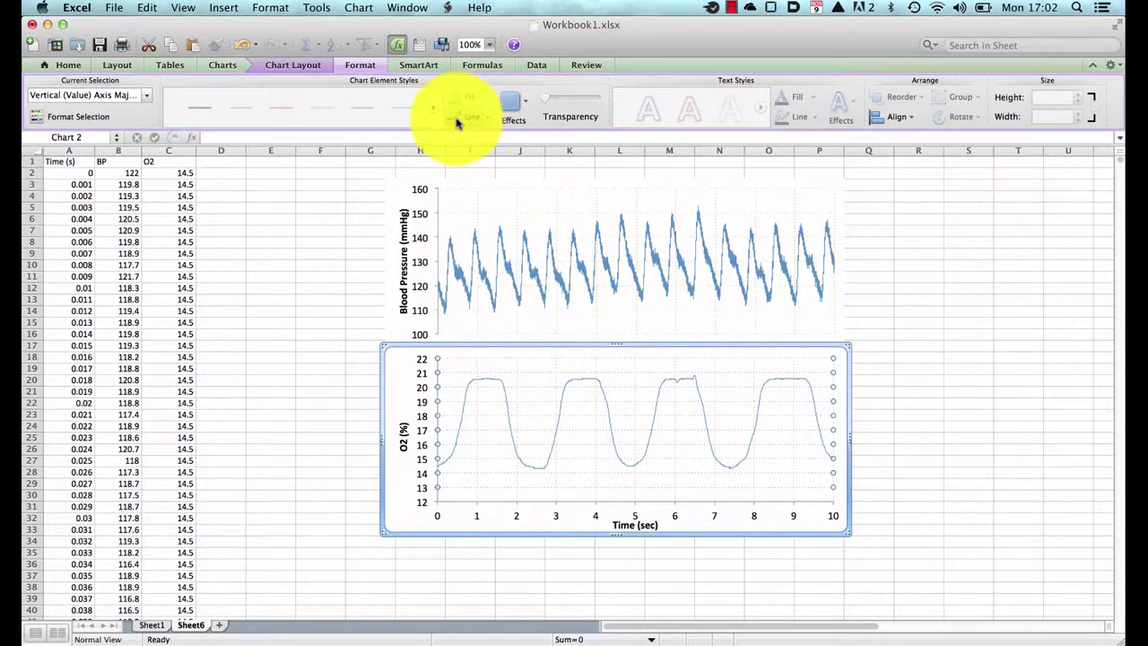
left_click(866, 348)
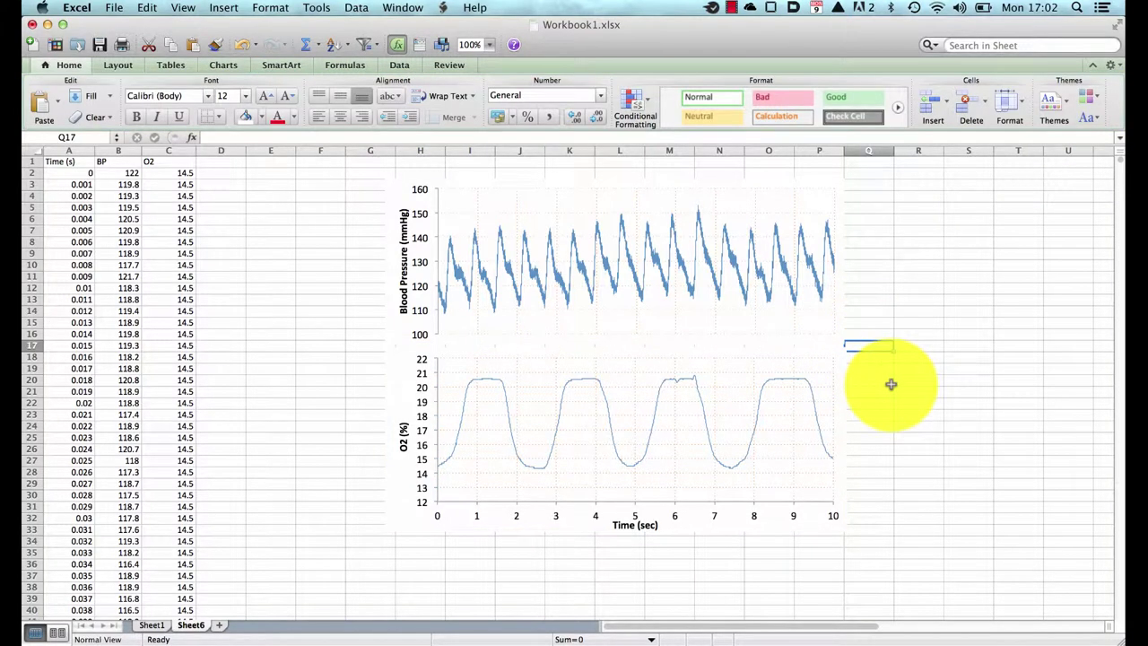
Step: Turn the blood pressure trace red
left_click(717, 348)
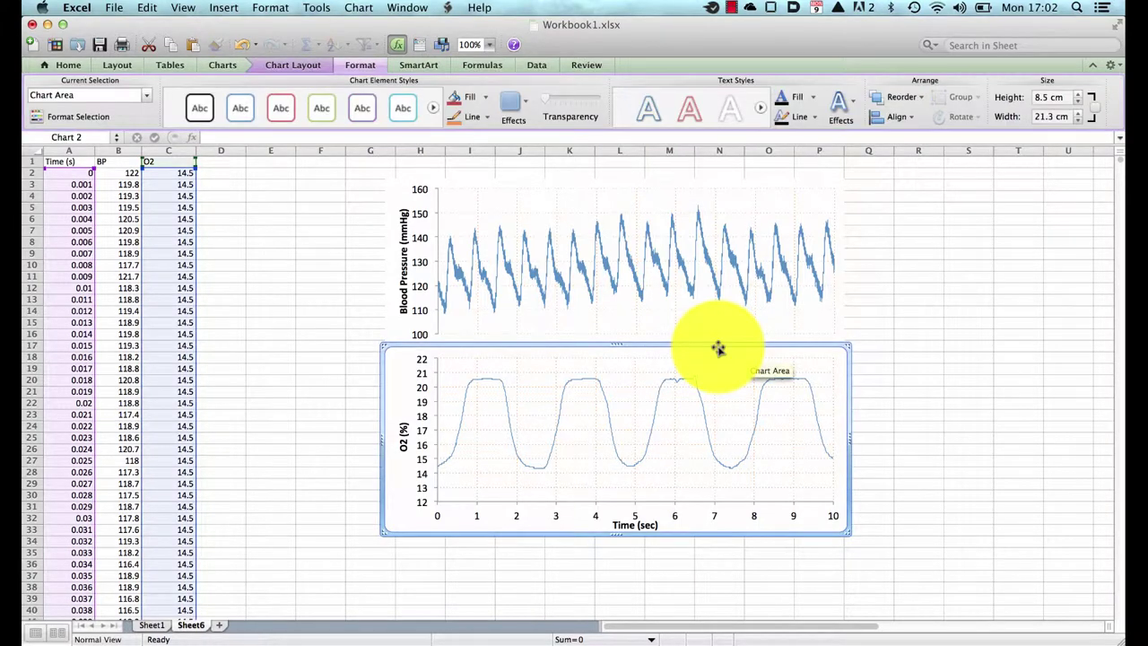
left_click(697, 296)
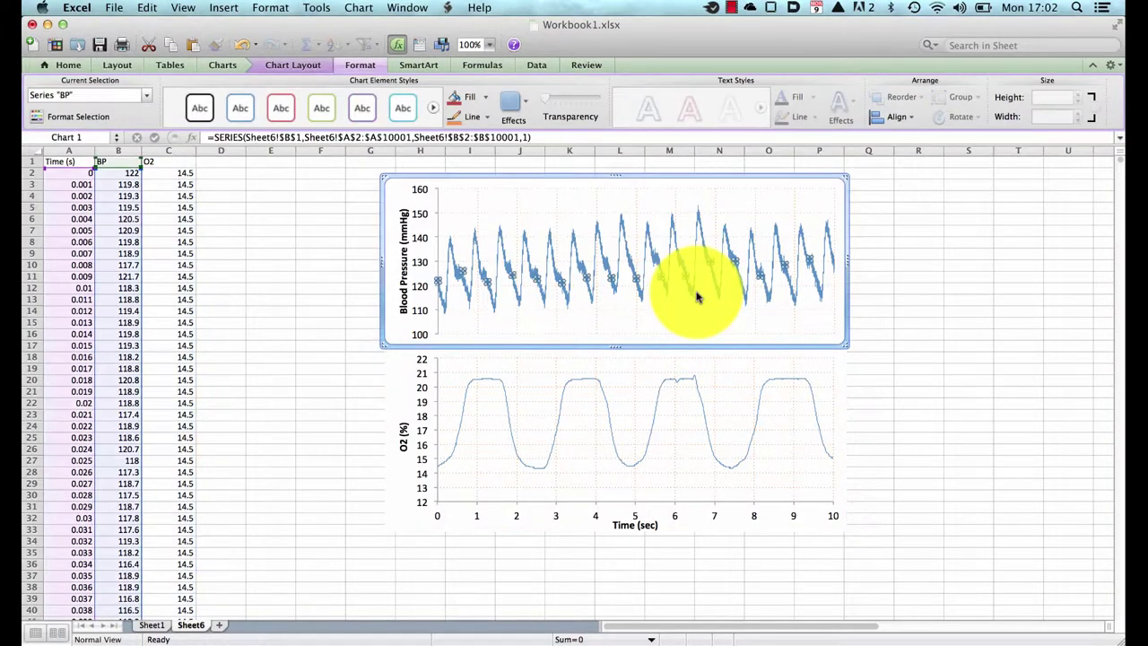
left_click(486, 120)
left_click(460, 264)
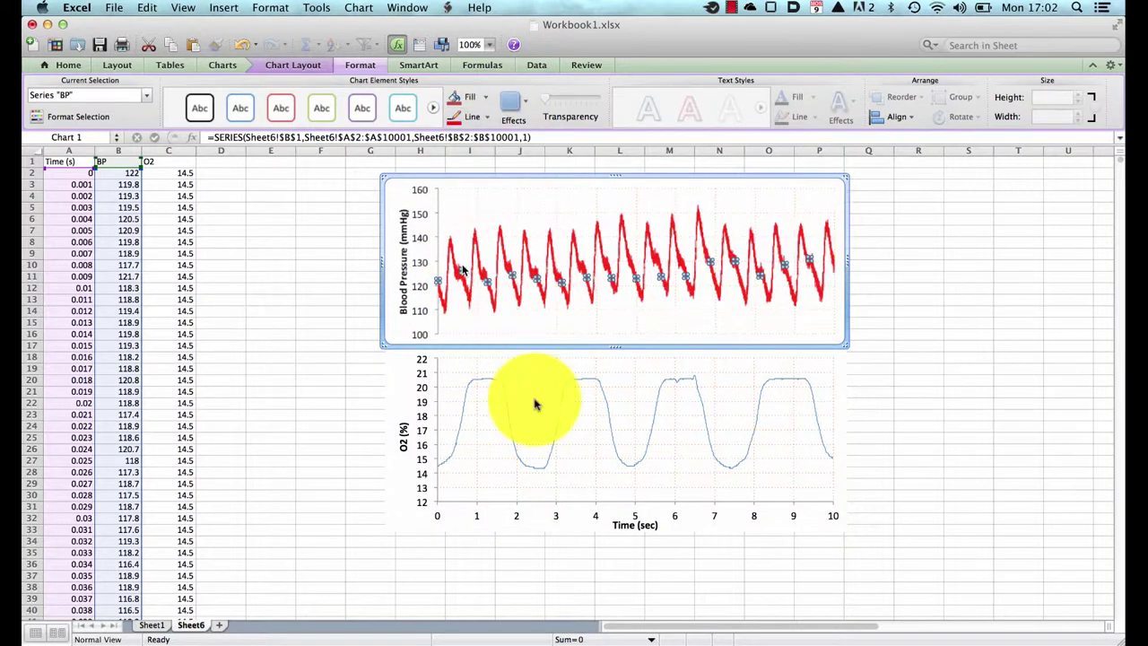
Step: Recolour the O2 trace a brighter standard blue
left_click(506, 382)
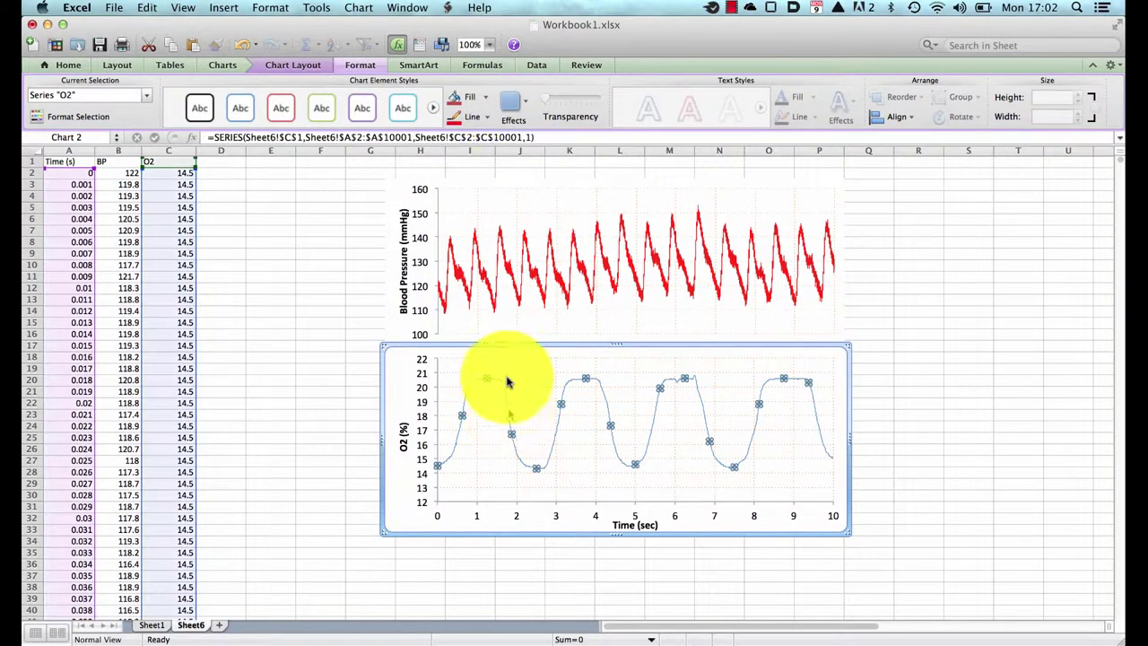
left_click(487, 120)
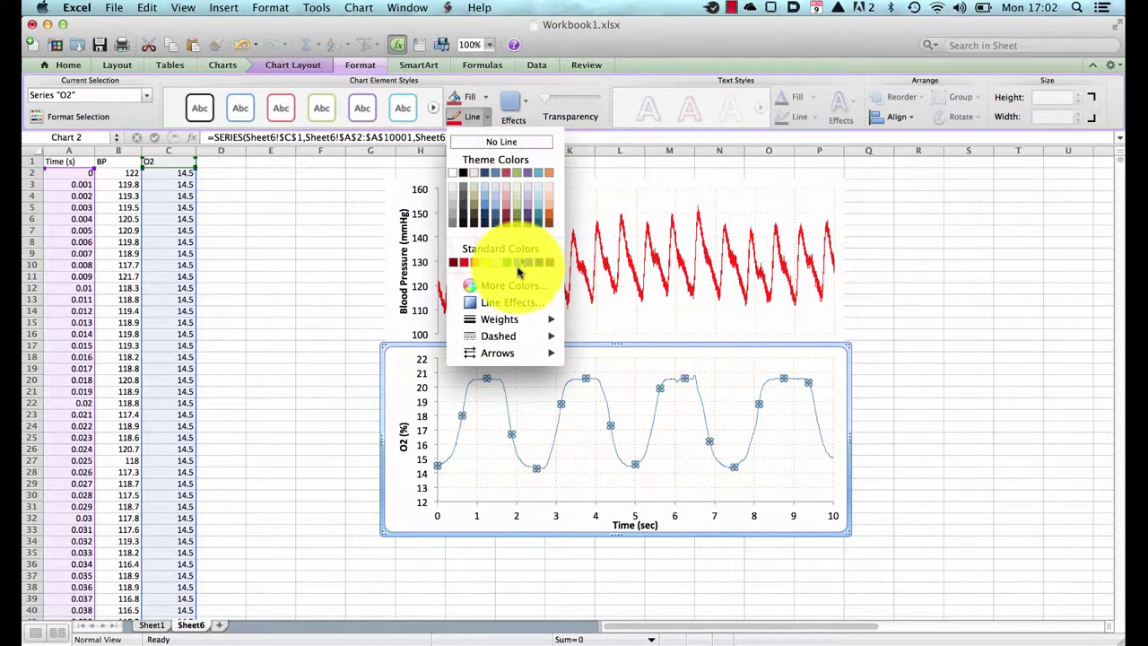
left_click(518, 271)
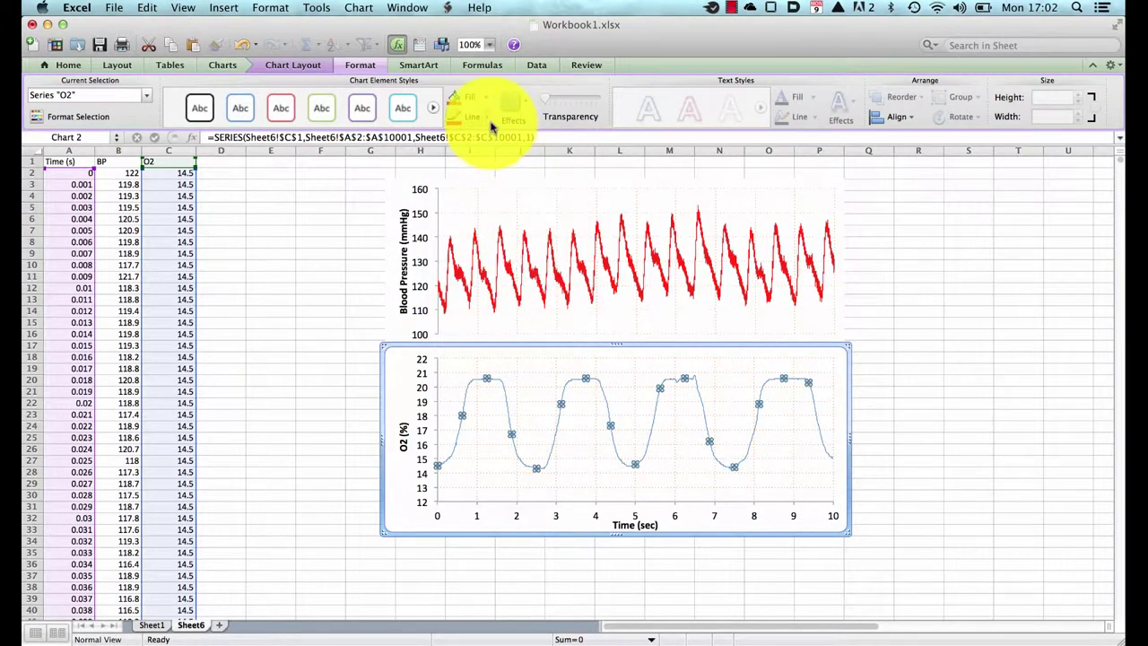
left_click(489, 120)
left_click(527, 258)
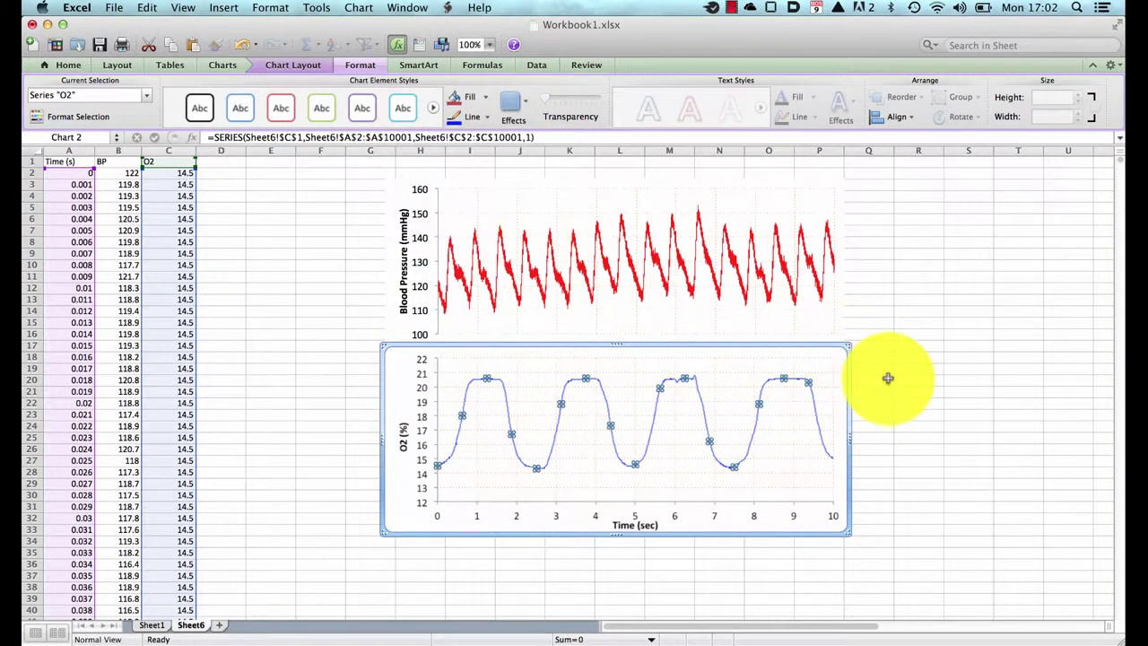
left_click(887, 377)
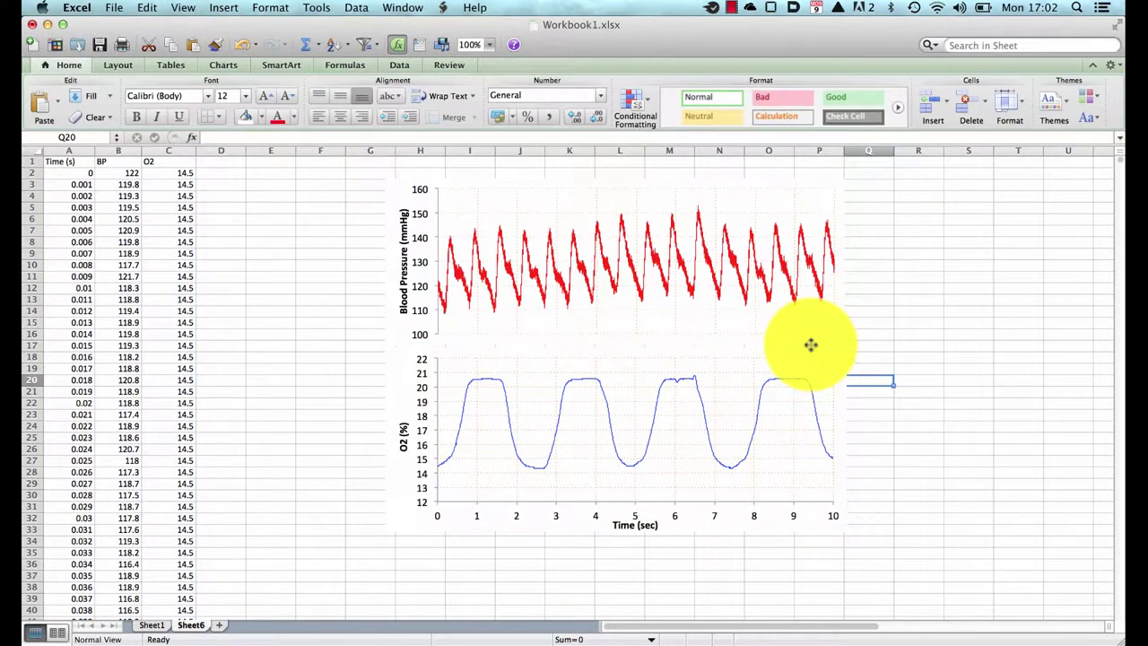
Step: Nudge the blood pressure chart into line directly above the O2 chart
left_click(801, 352)
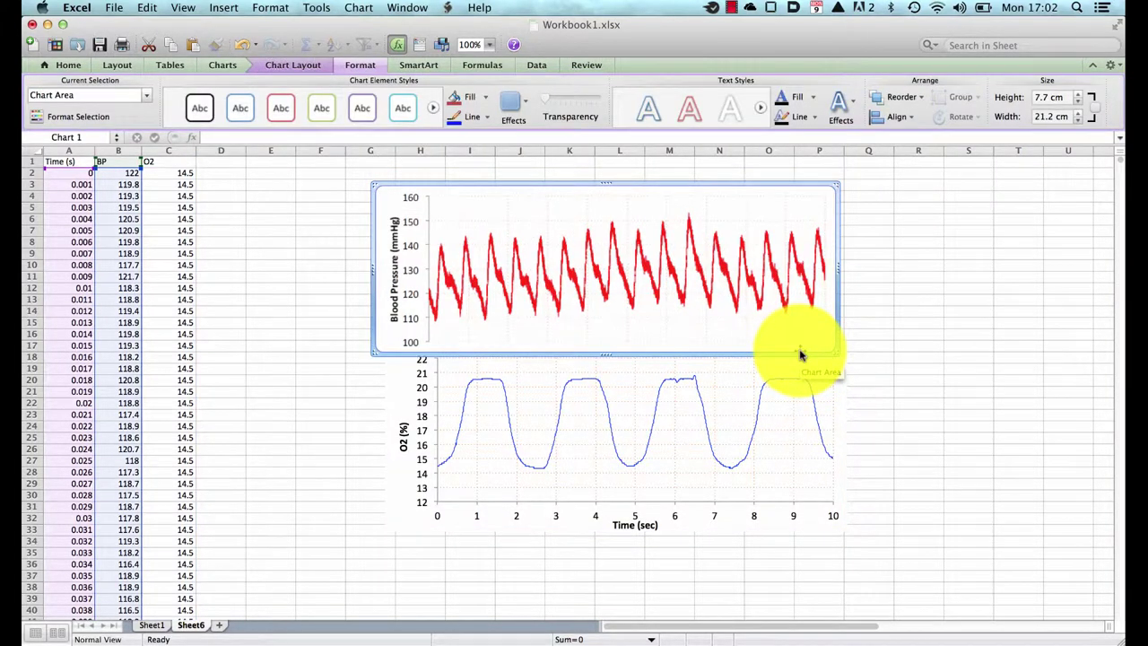
left_click_drag(801, 355, 800, 354)
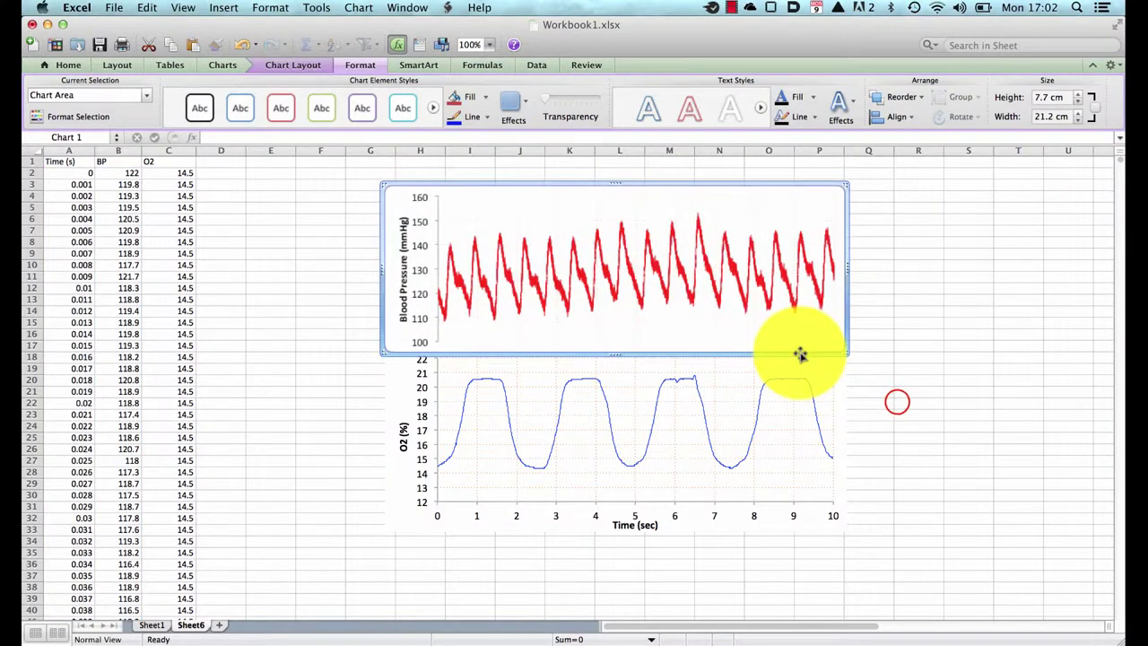
left_click(896, 402)
Step: Group the BP and O2 charts into one object, select it, and launch Word
left_click(755, 427)
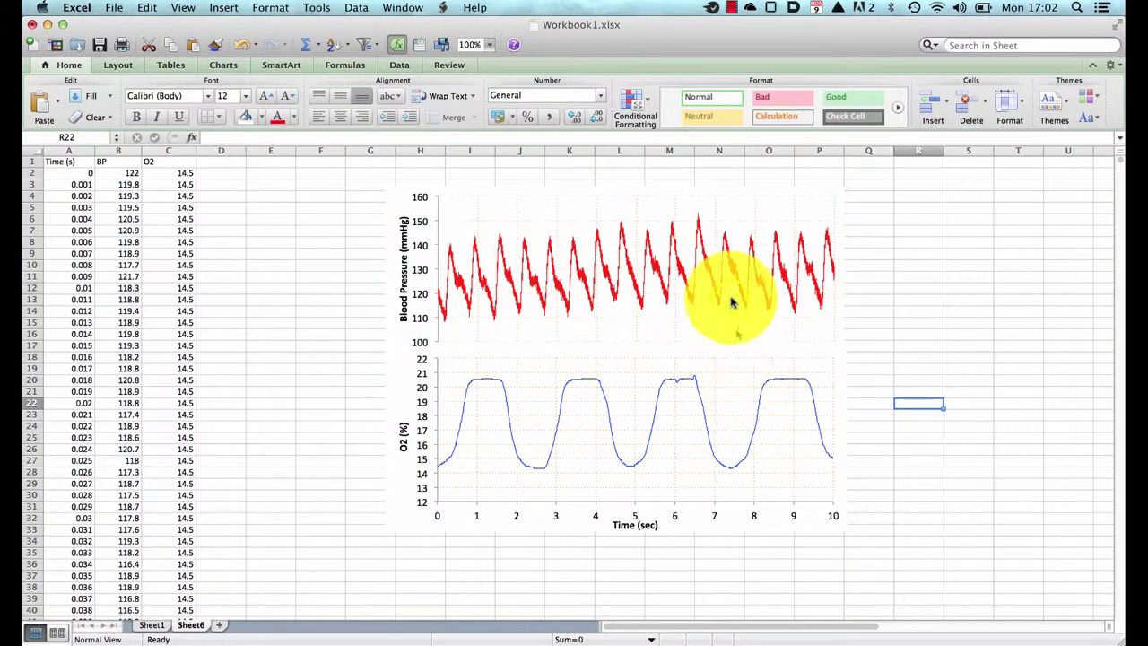
left_click(731, 303, "shift")
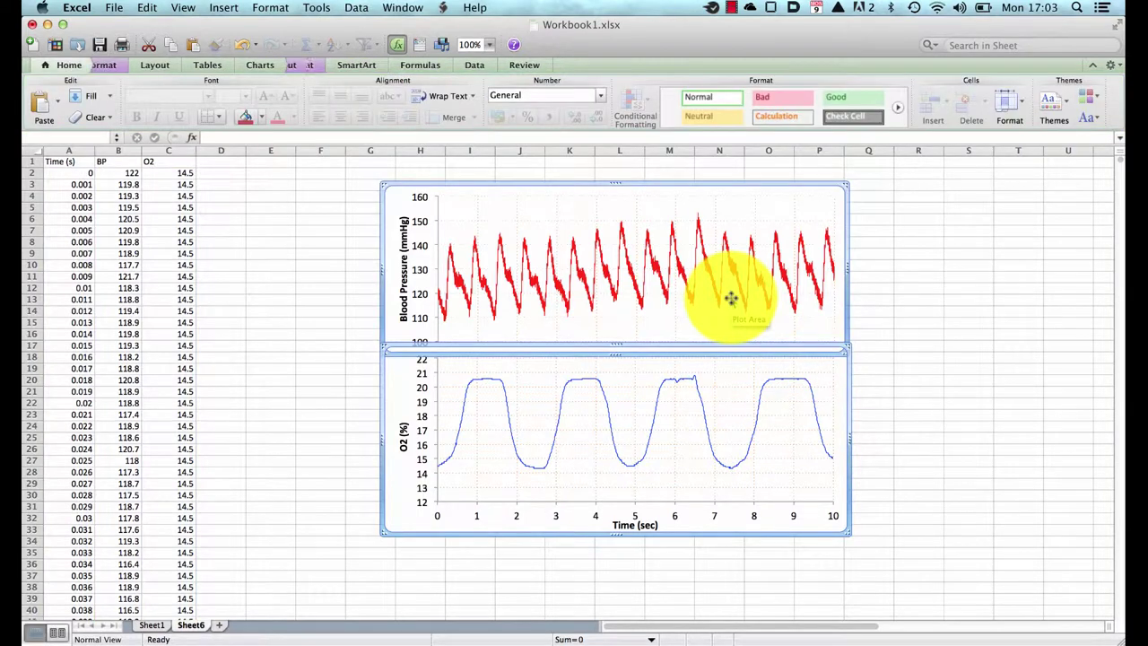
left_click(128, 65)
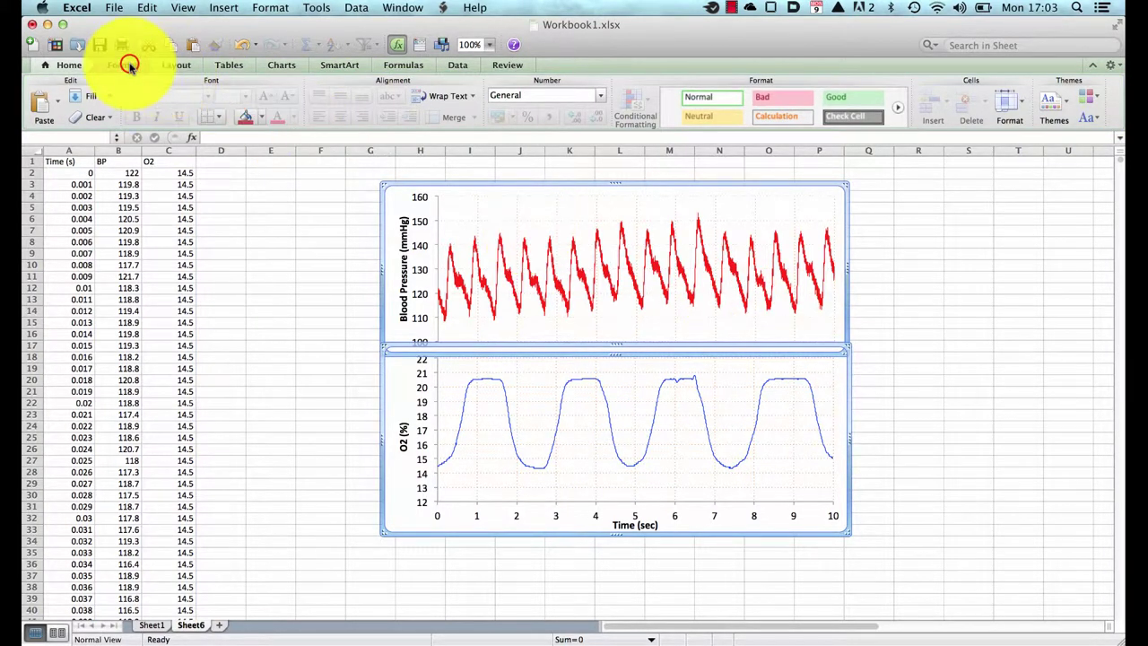
left_click(865, 99)
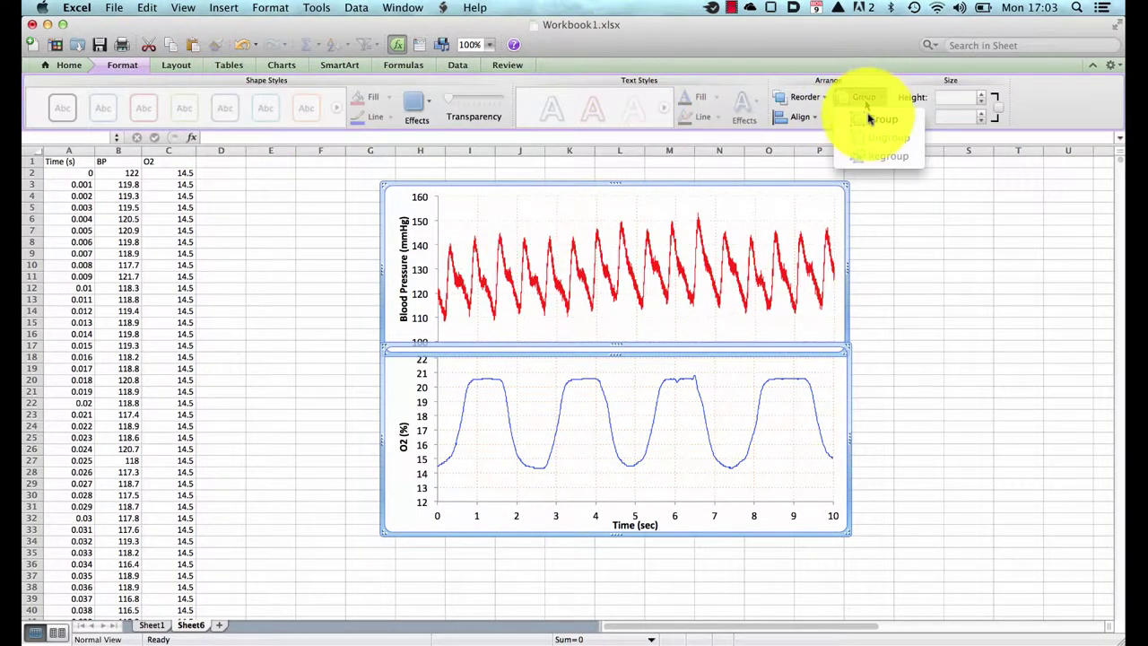
left_click(868, 118)
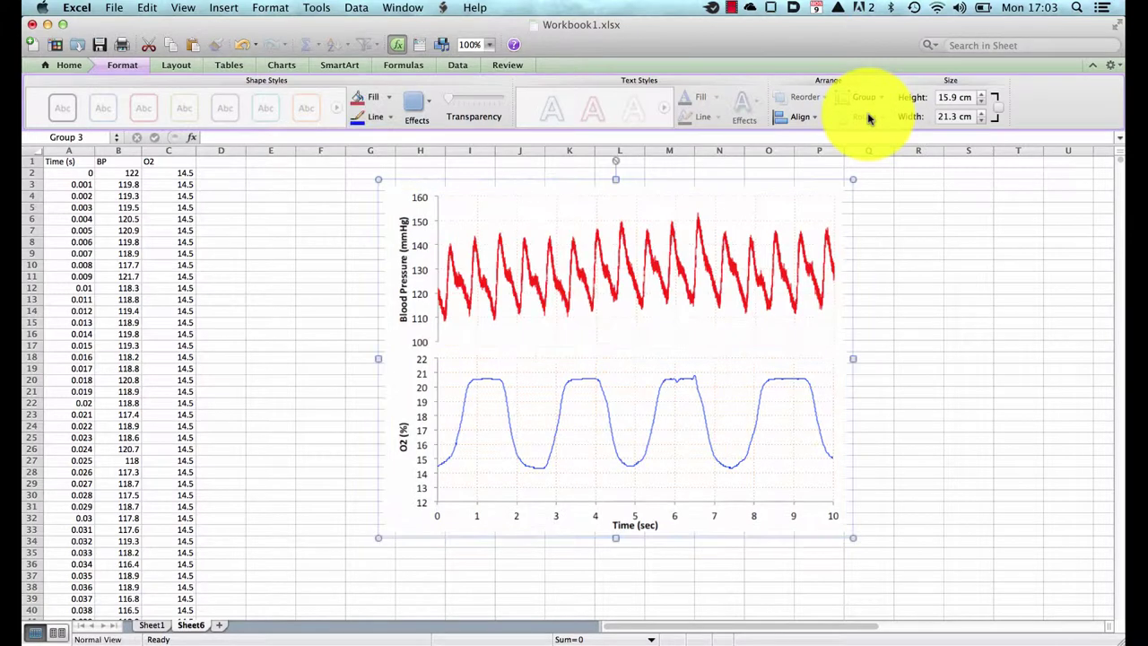
left_click(904, 261)
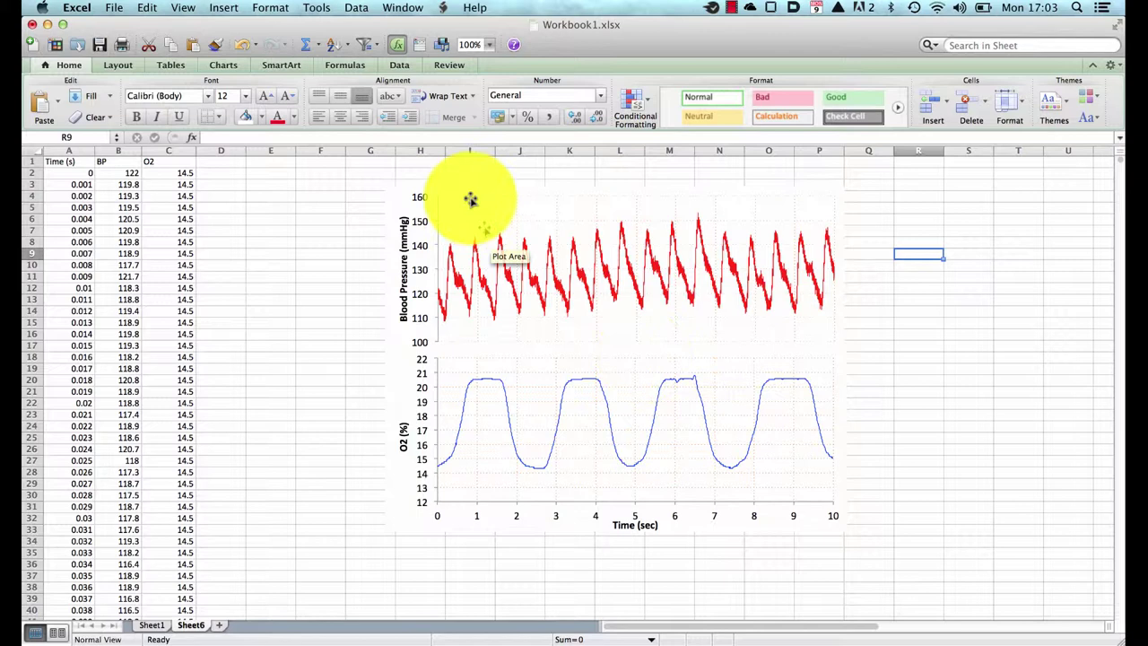
left_click(629, 392)
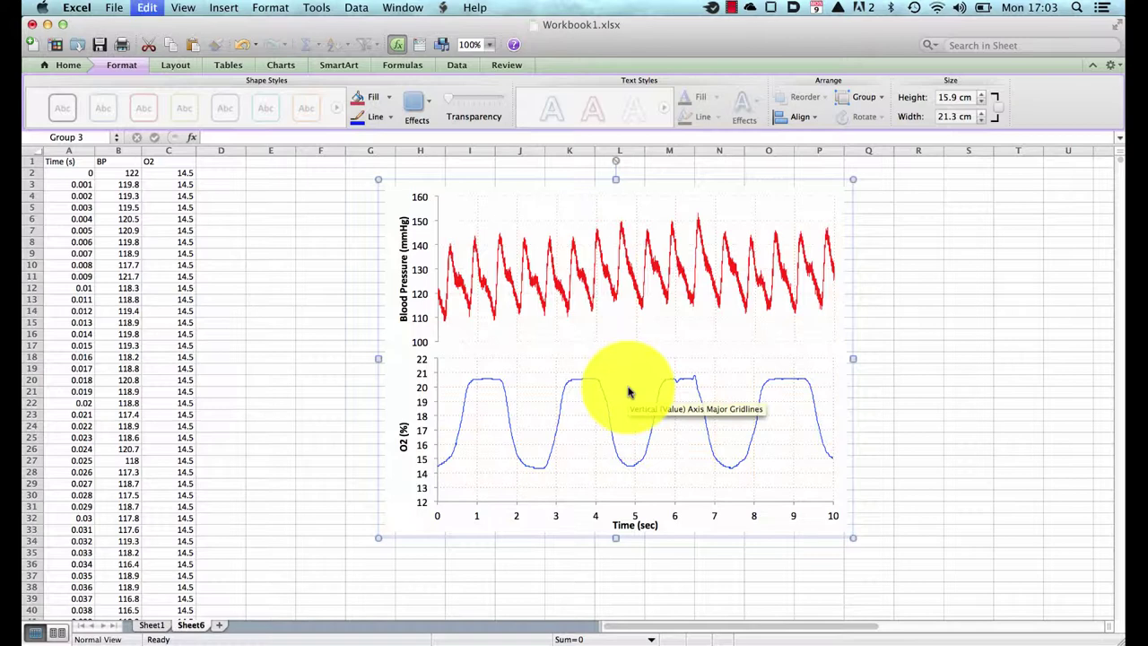
left_click(798, 638)
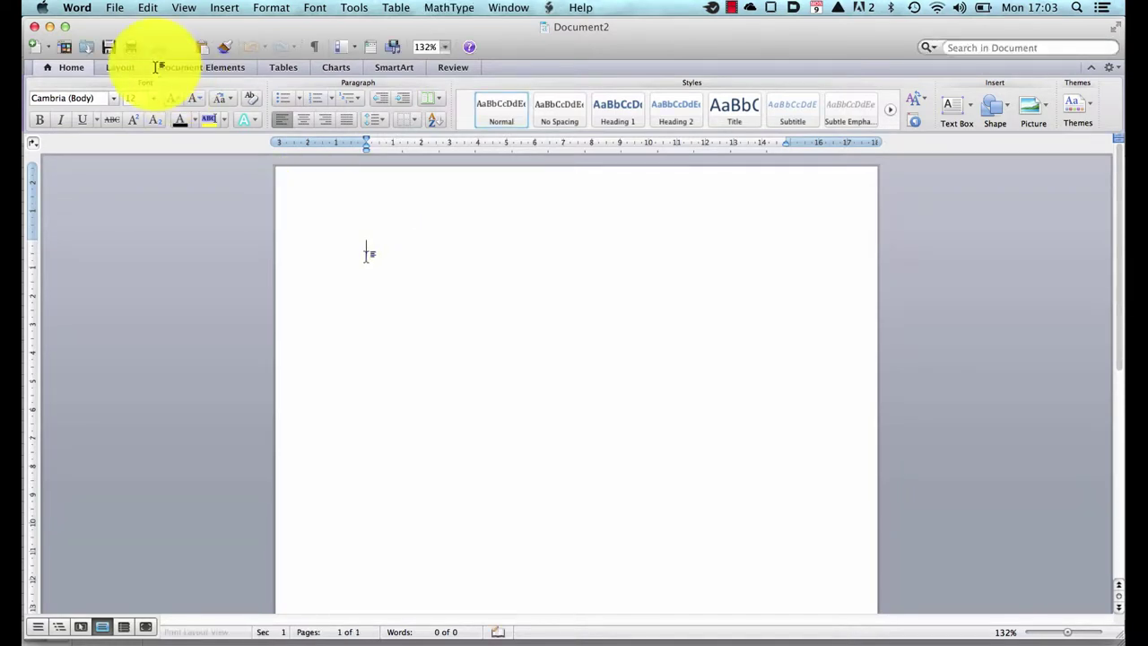
Step: Paste Special the grouped BP and O2 charts into Document2 as a Picture
left_click(149, 8)
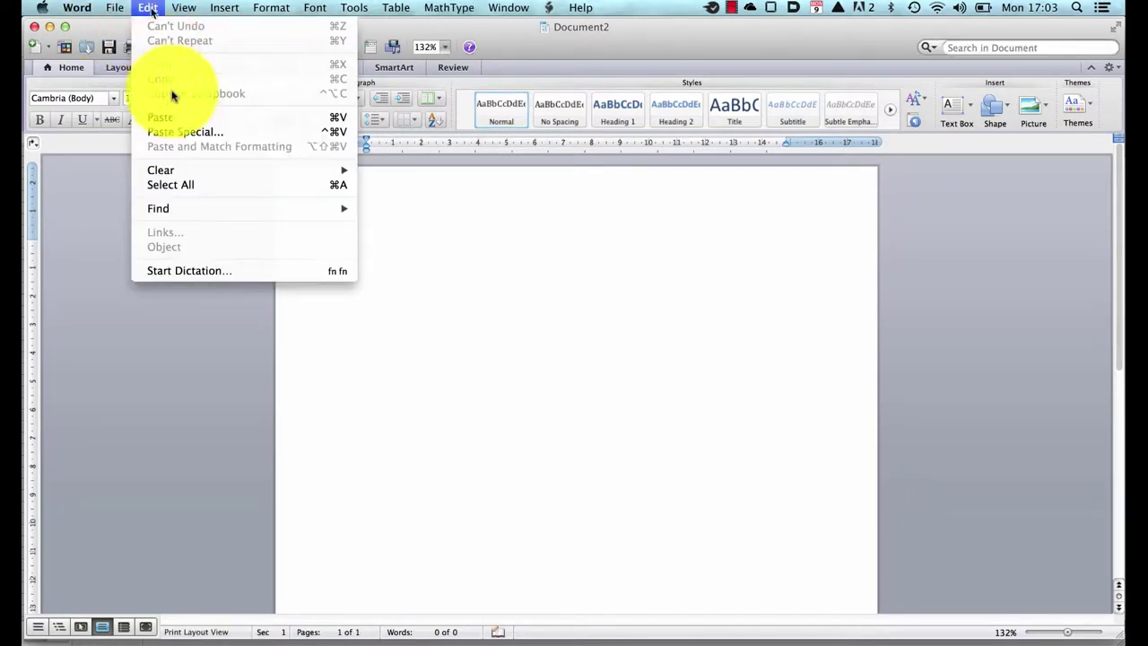
left_click(190, 132)
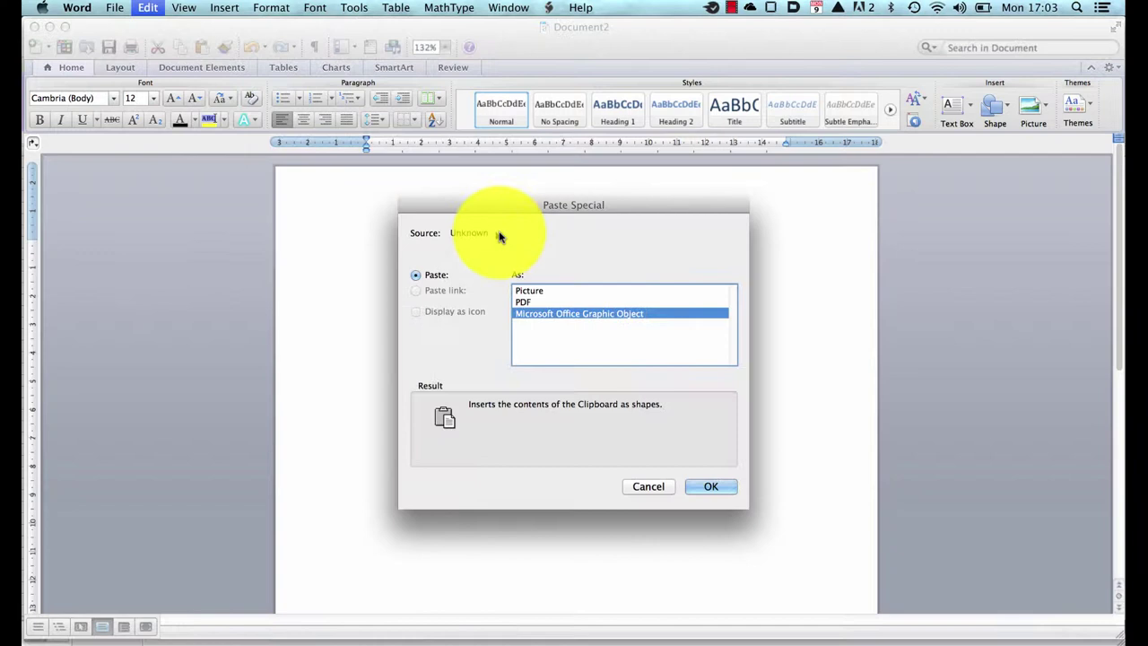
left_click(532, 302)
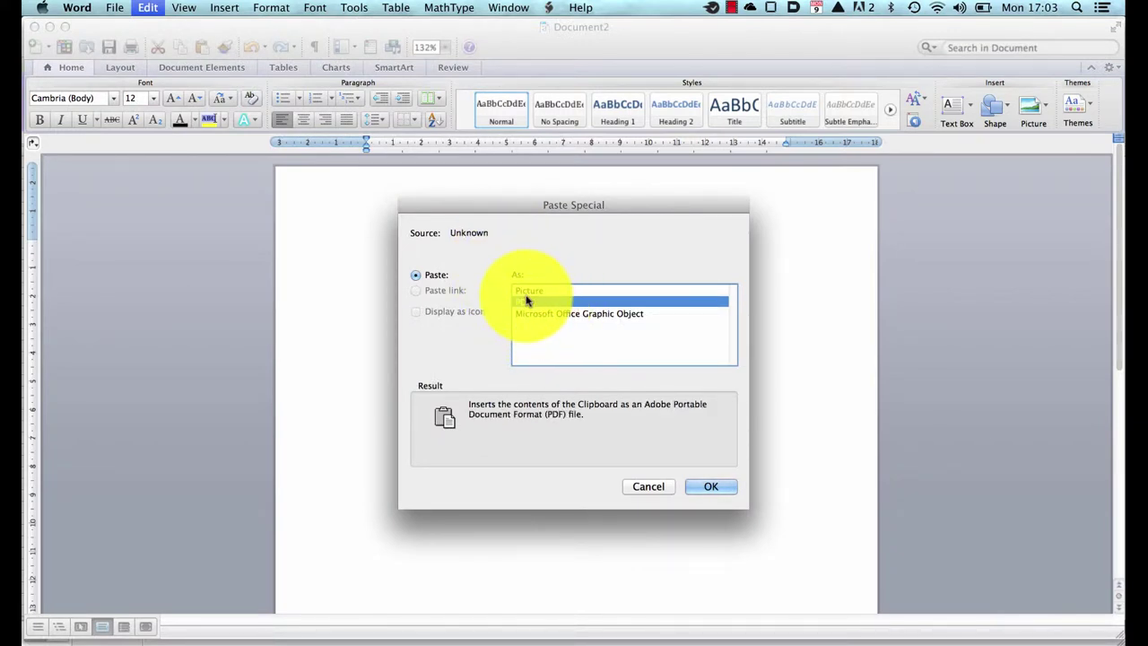
left_click(534, 291)
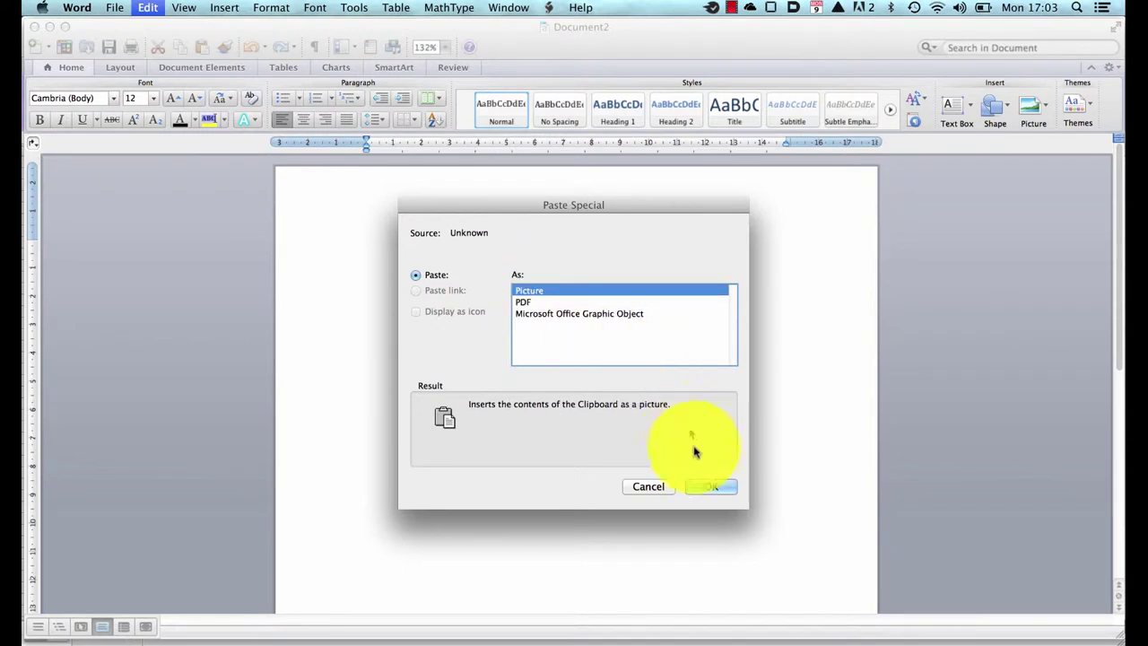
left_click(712, 487)
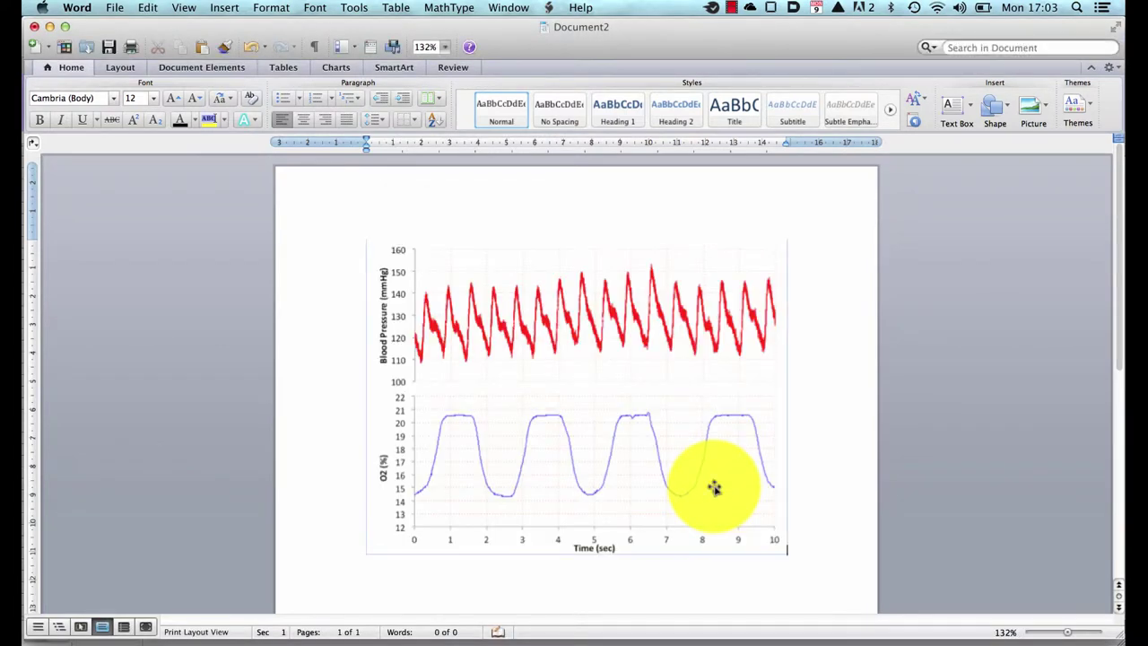
left_click(834, 533)
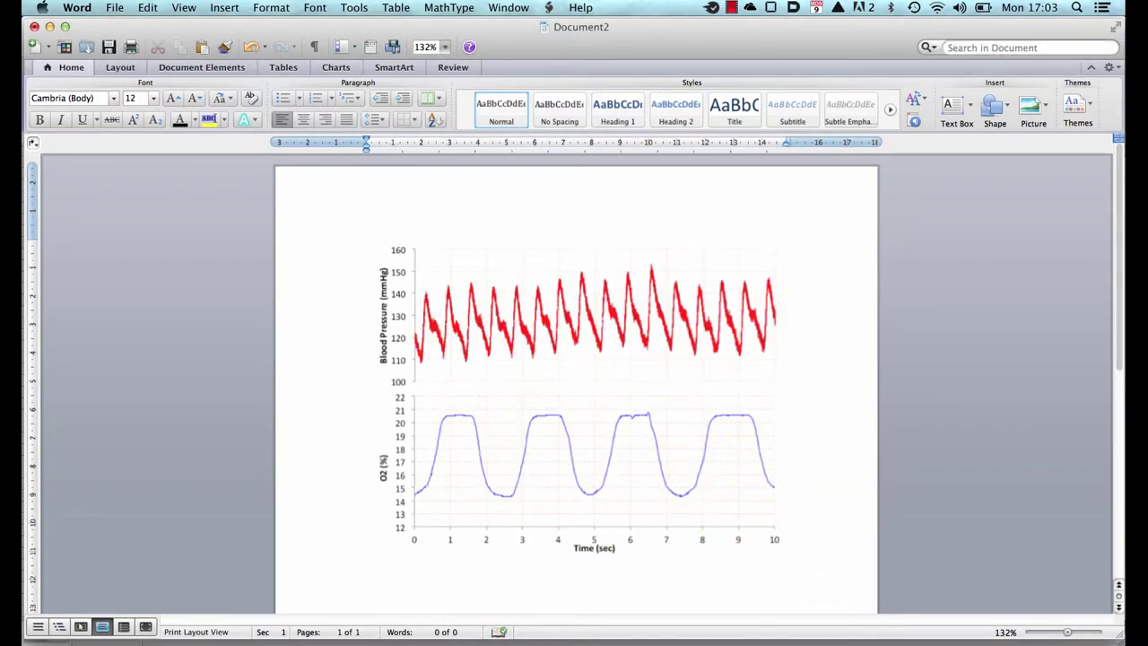
Step: Paste Special the charts again into Document2 in PDF format
left_click(147, 7)
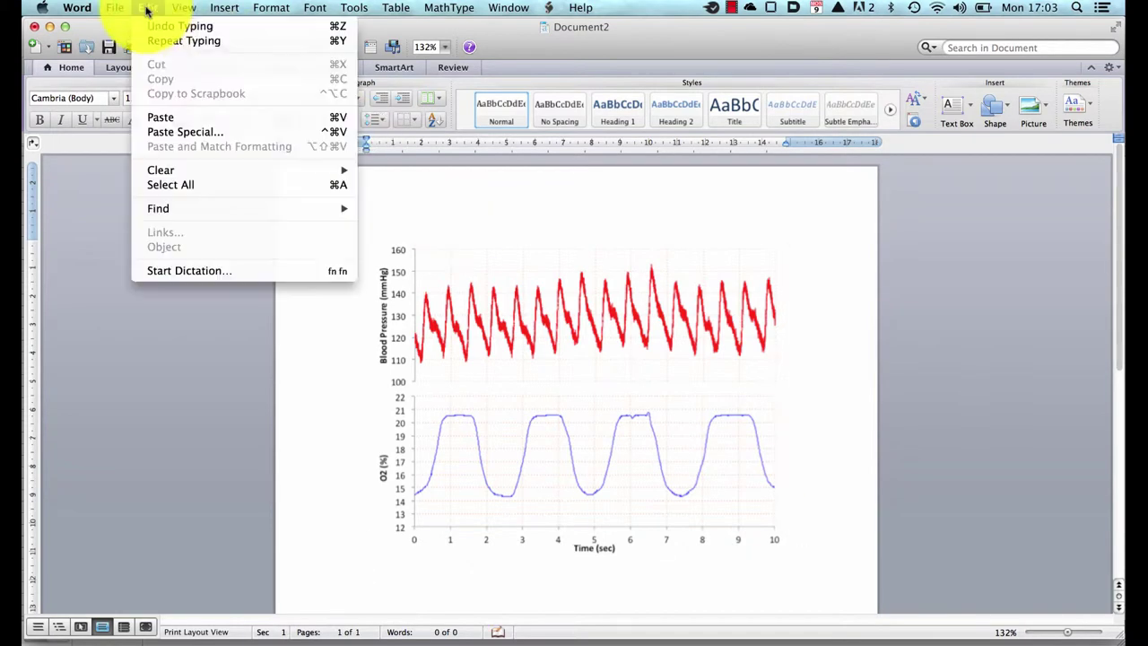
left_click(176, 133)
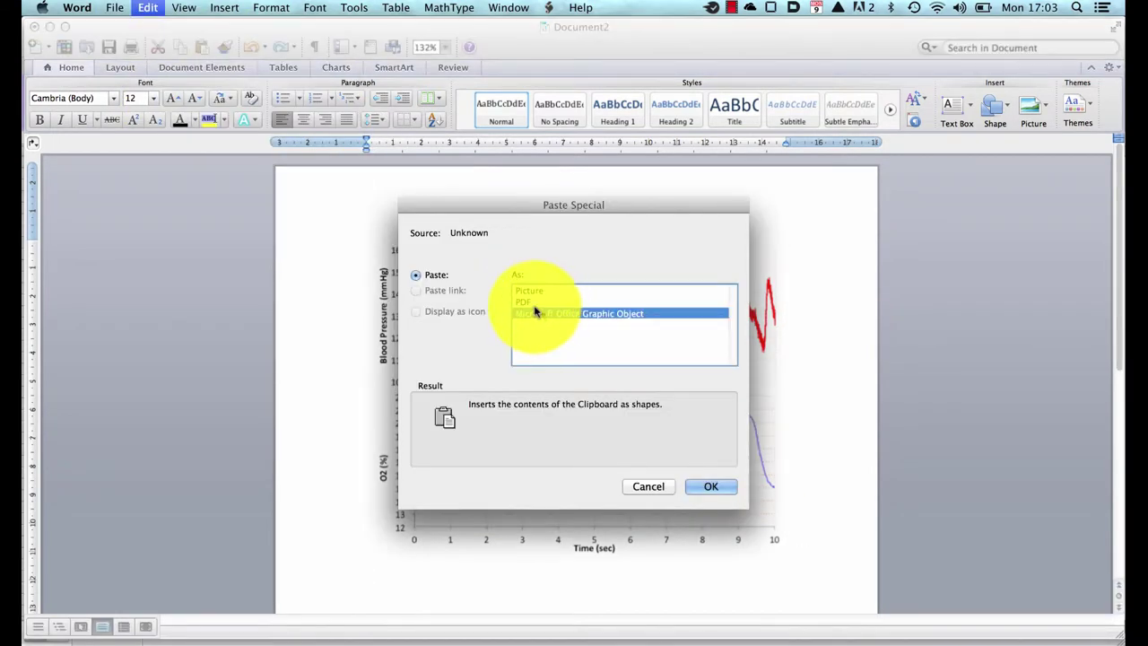
left_click(534, 305)
left_click(710, 486)
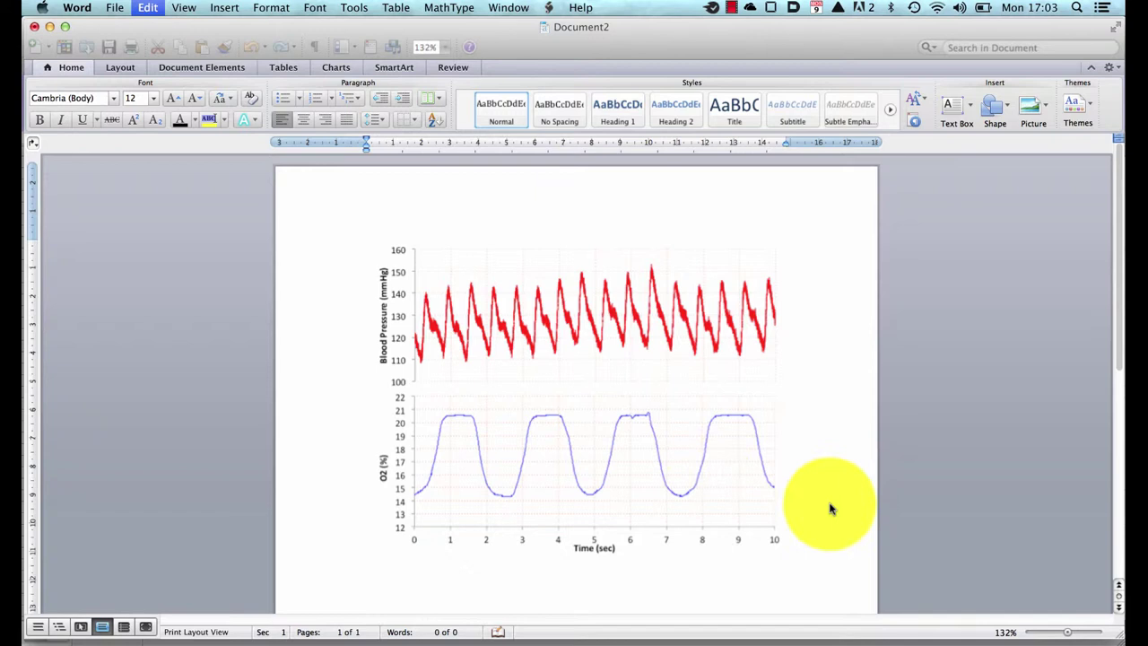
Step: Delete the earlier picture copy so only the PDF chart pair remains
scroll(829, 508, "down", 5)
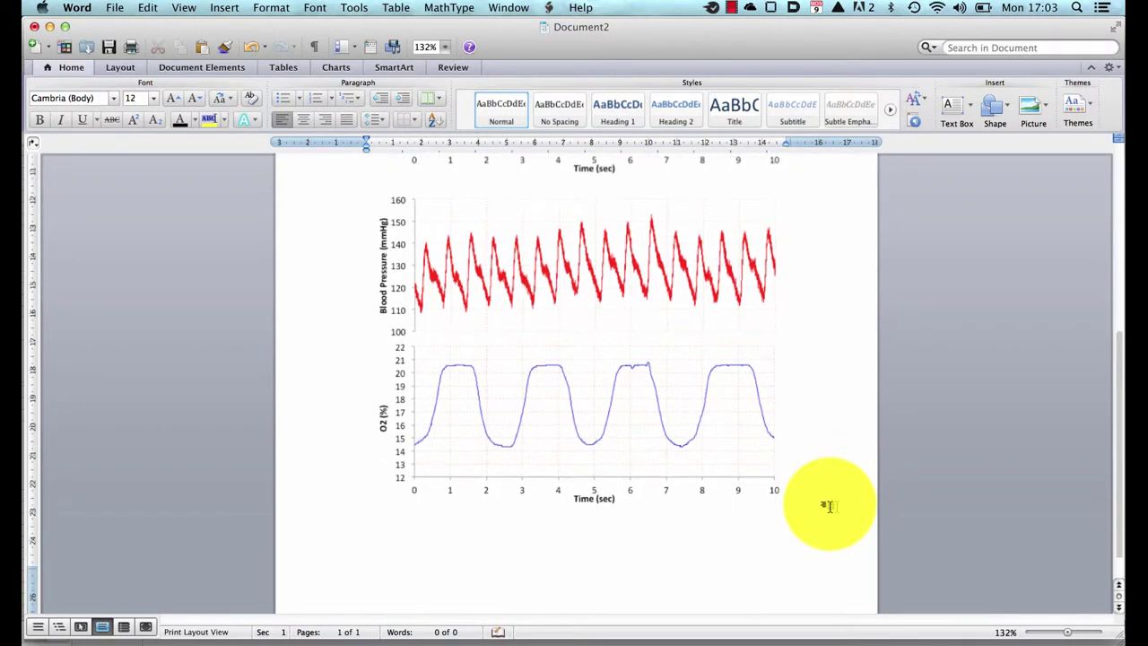
scroll(826, 507, "up", 1)
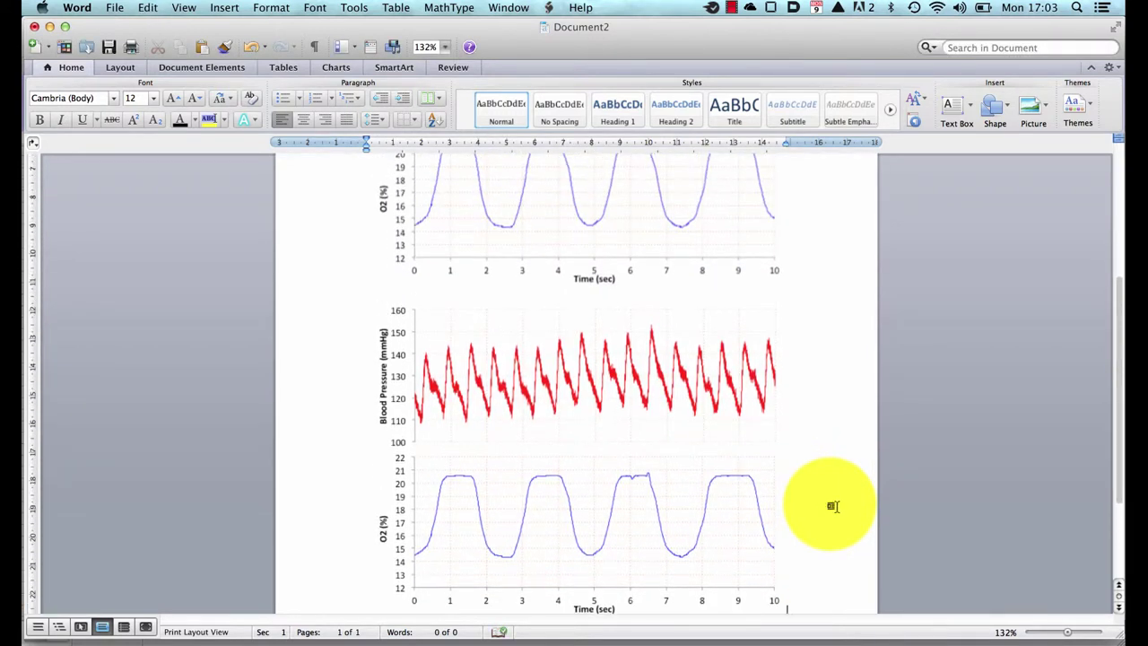
left_click(632, 260)
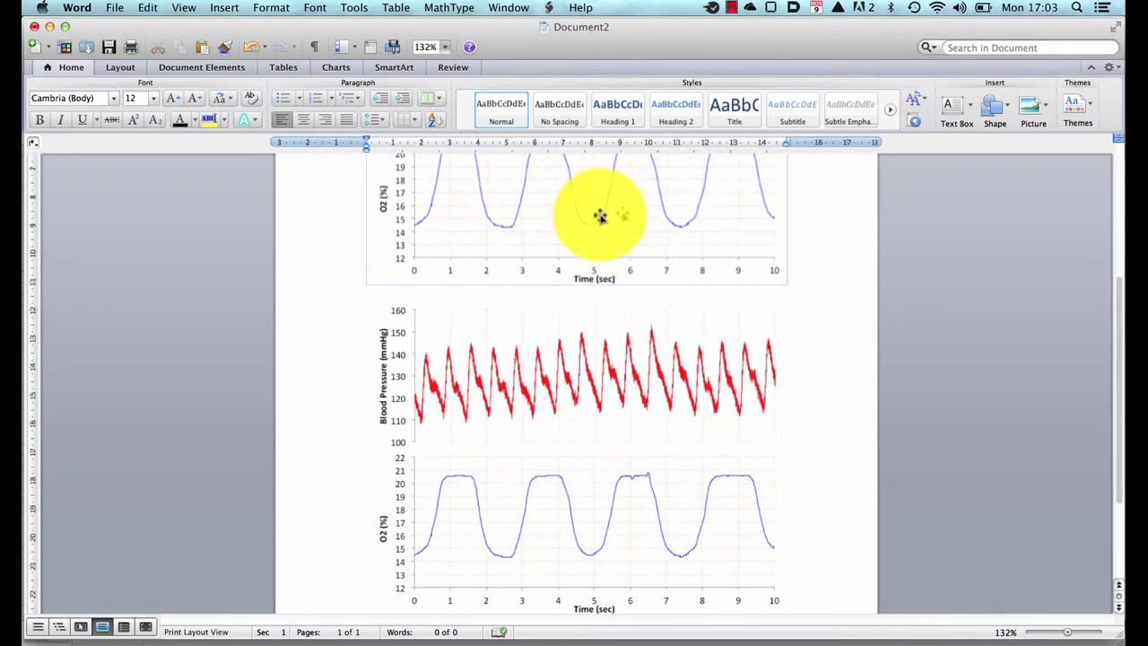
left_click(668, 259)
key("Delete")
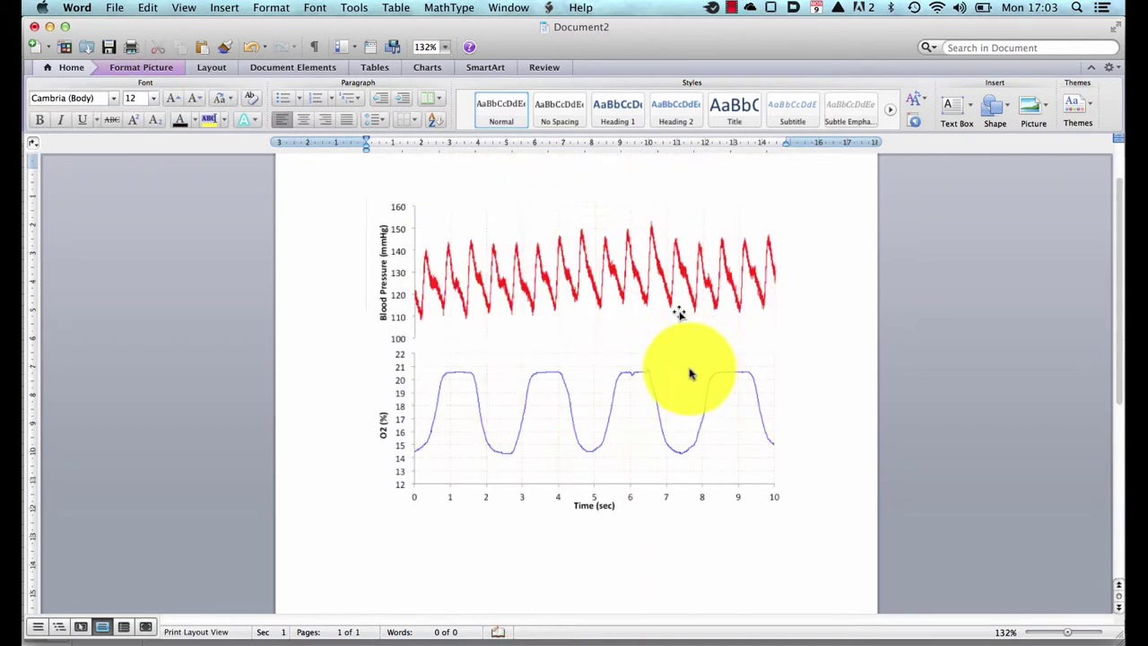
left_click(688, 371)
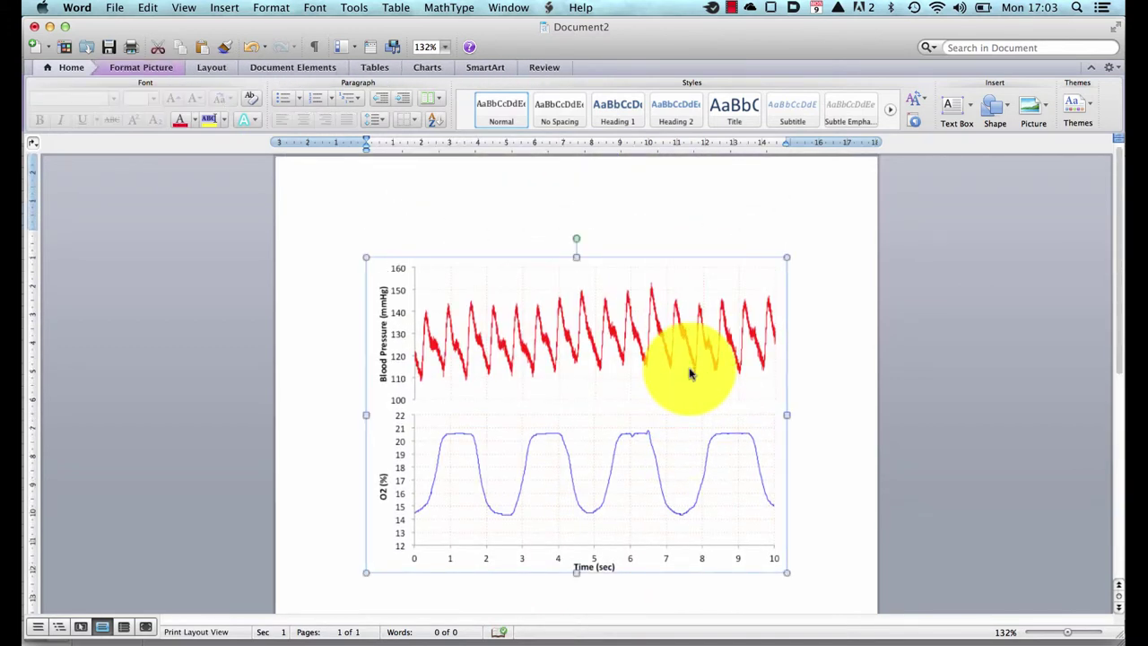
left_click(823, 432)
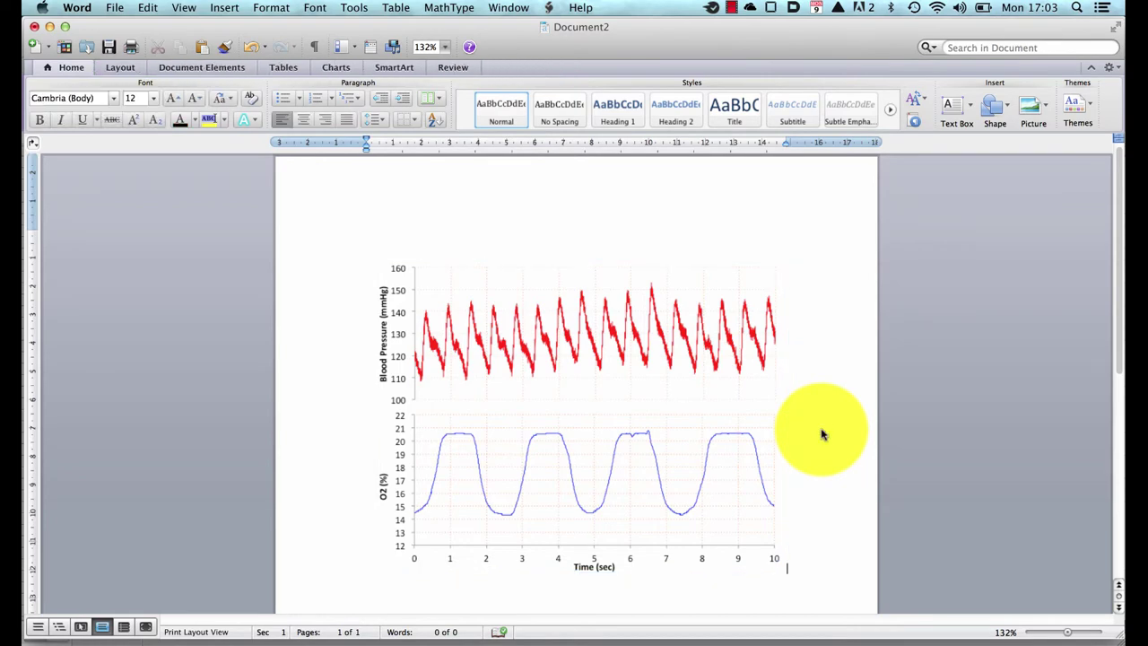